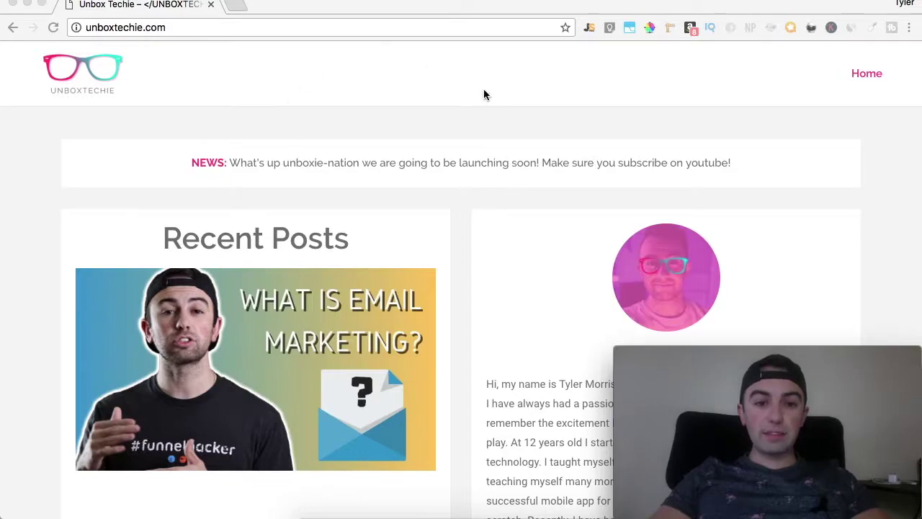
- Look over the unboxtechie.com home page, including its address, news banner, recent posts and about section
click(215, 28)
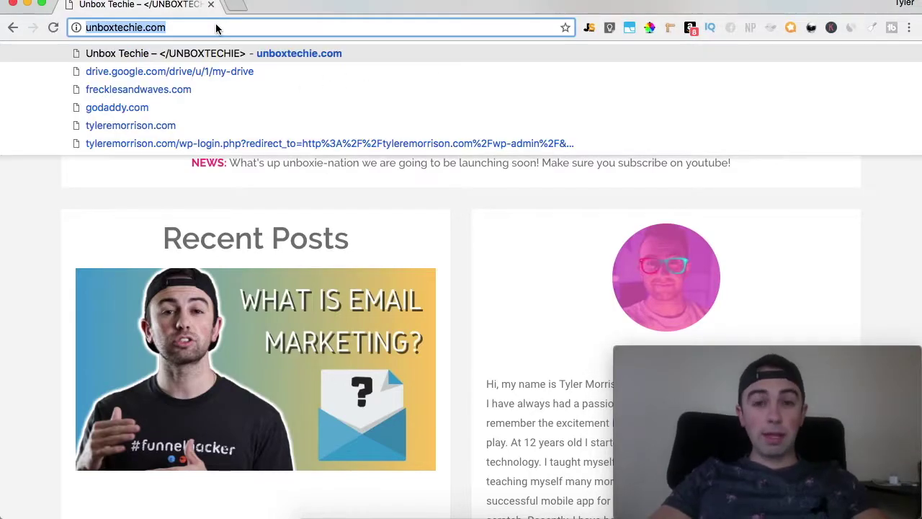
click(207, 22)
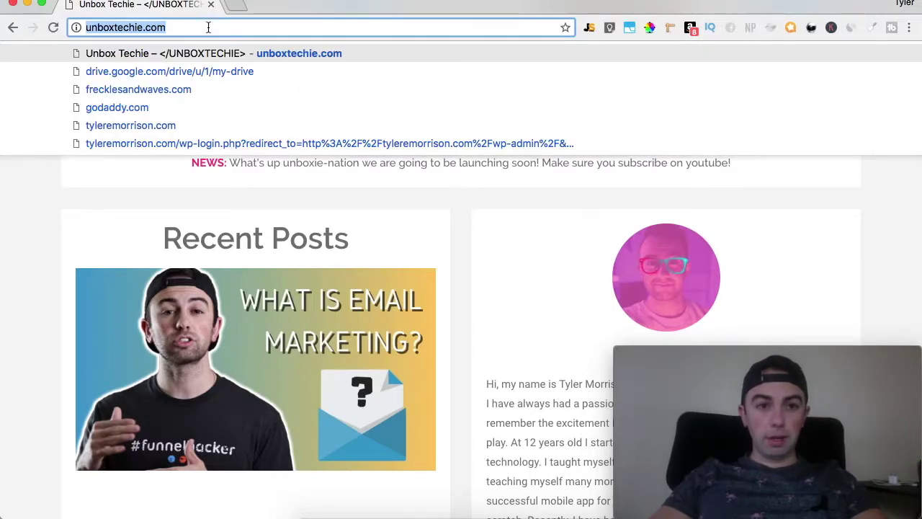
click(502, 207)
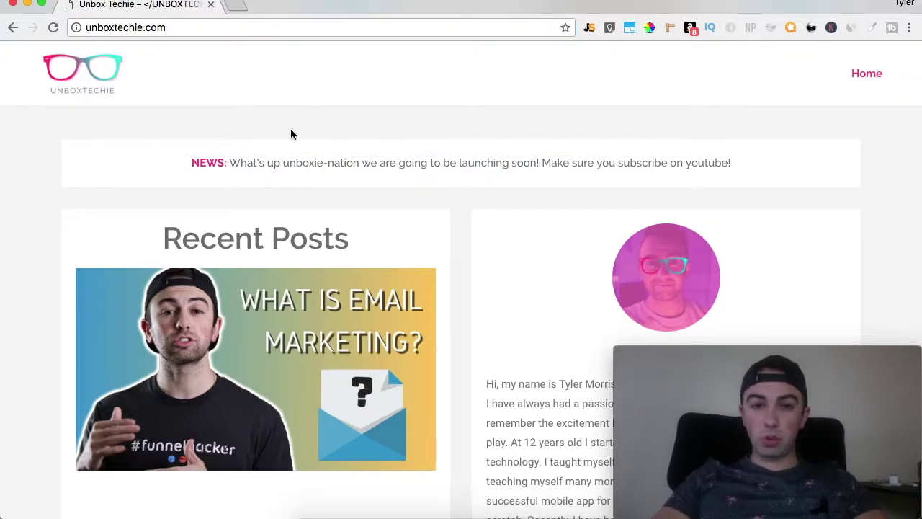
scroll(452, 236, down, 3)
scroll(453, 233, up, 4)
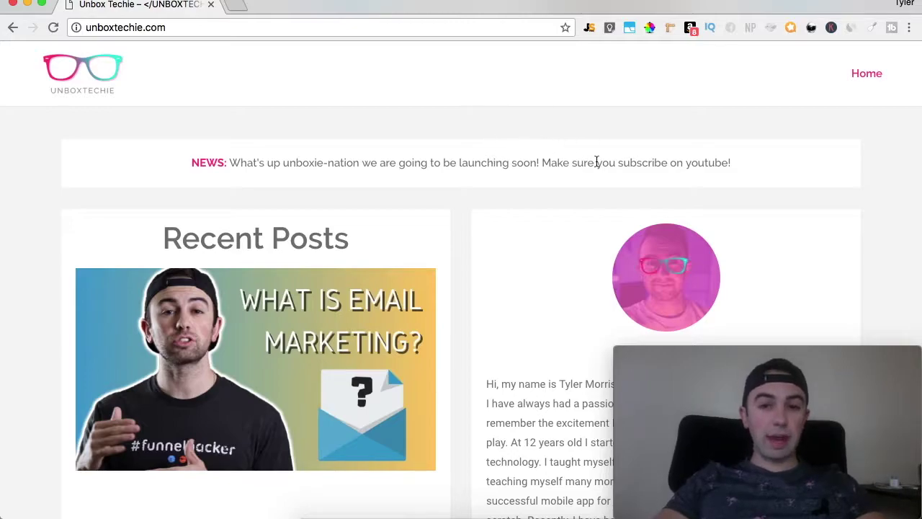
scroll(453, 196, down, 2)
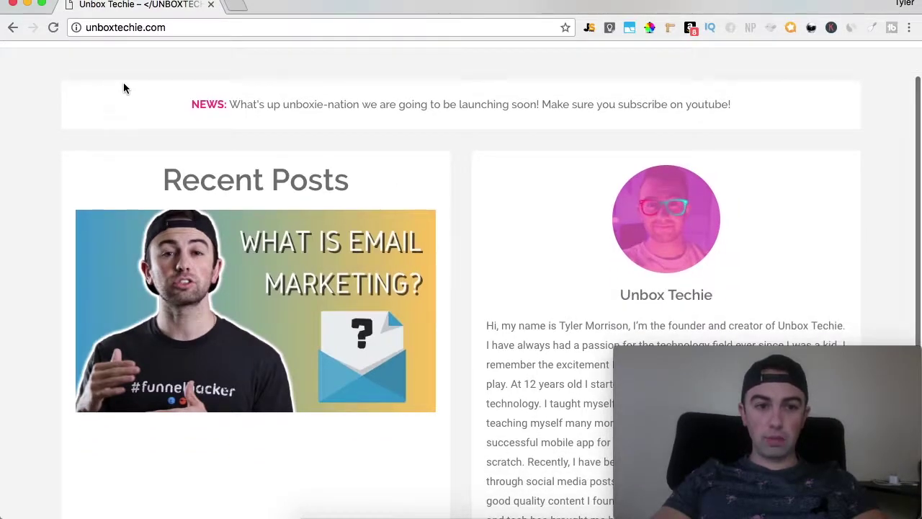
scroll(502, 270, down, 6)
scroll(502, 269, up, 3)
scroll(502, 273, up, 5)
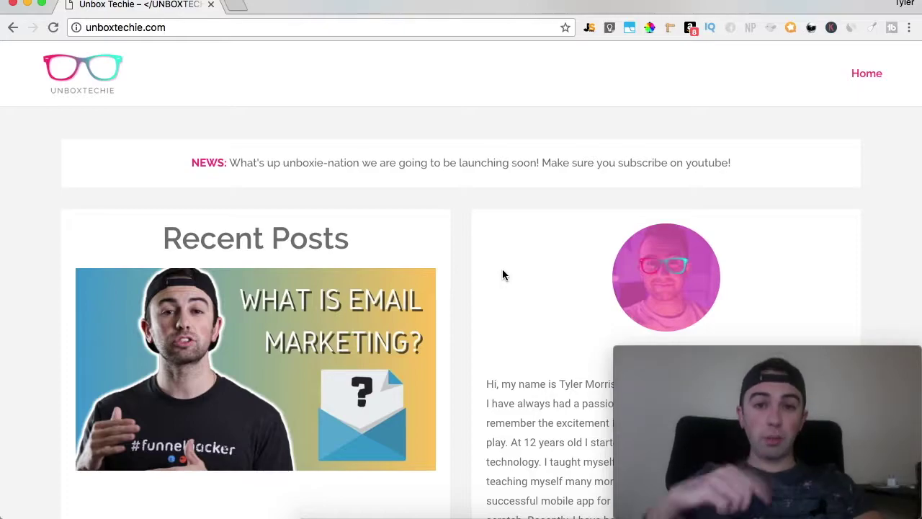
- Open the site's WordPress login page at unboxtechie.com/admin
click(185, 26)
key(Right)
text(a)
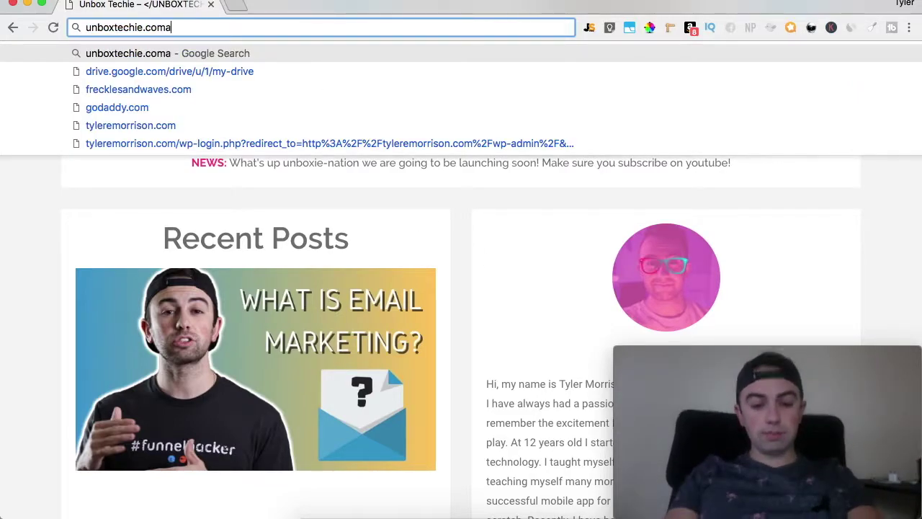
text(dmin)
key(BackSpace)
key(BackSpace)
key(BackSpace)
key(BackSpace)
key(BackSpace)
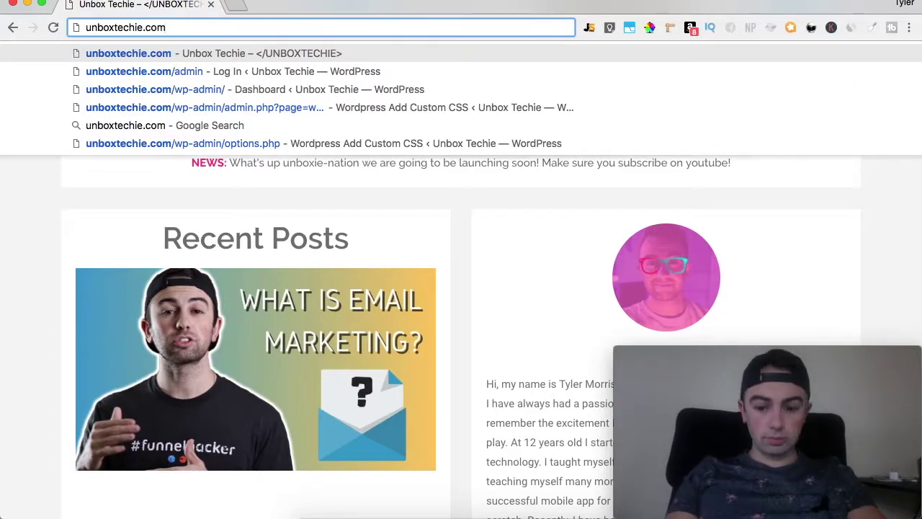
text(/admin)
key(Return)
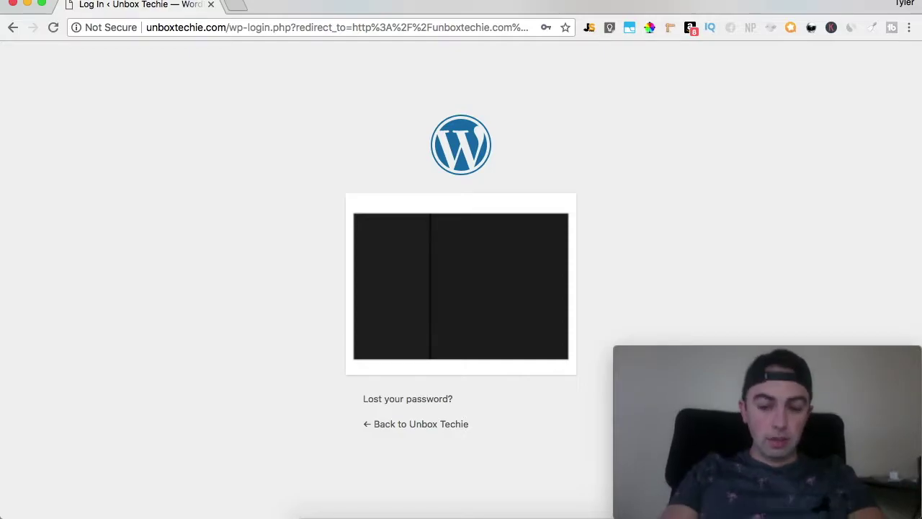
- Submit the WordPress login and dismiss the browser's offer to save the password
key(Return)
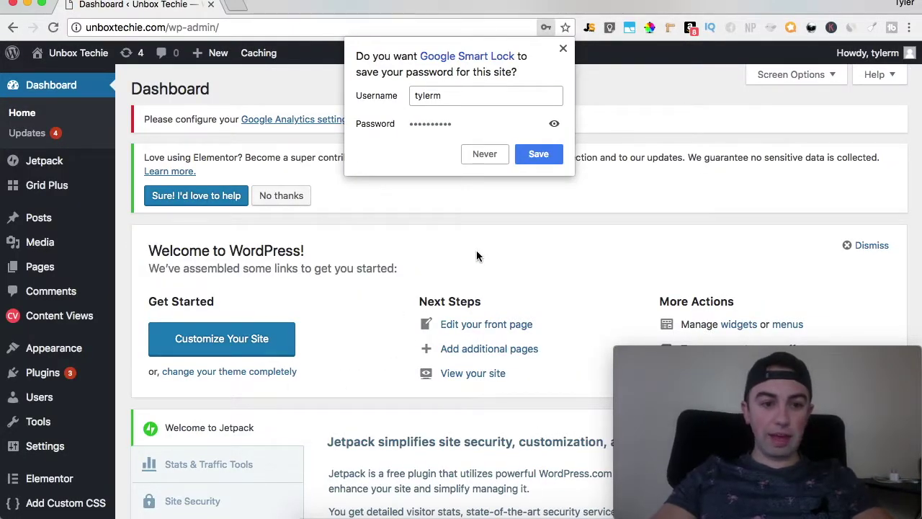
click(563, 49)
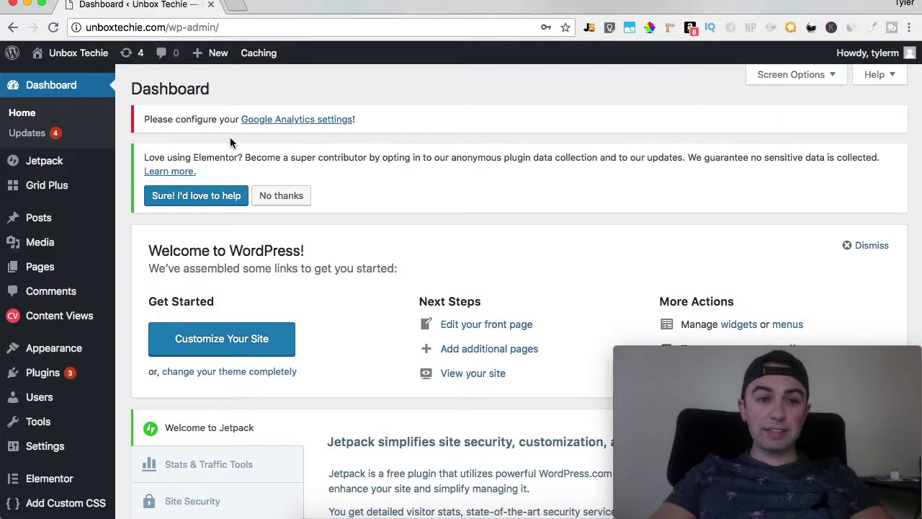
- Open the live site in a new browser tab and review its Recent Posts section and about text
mouse_move(70, 187)
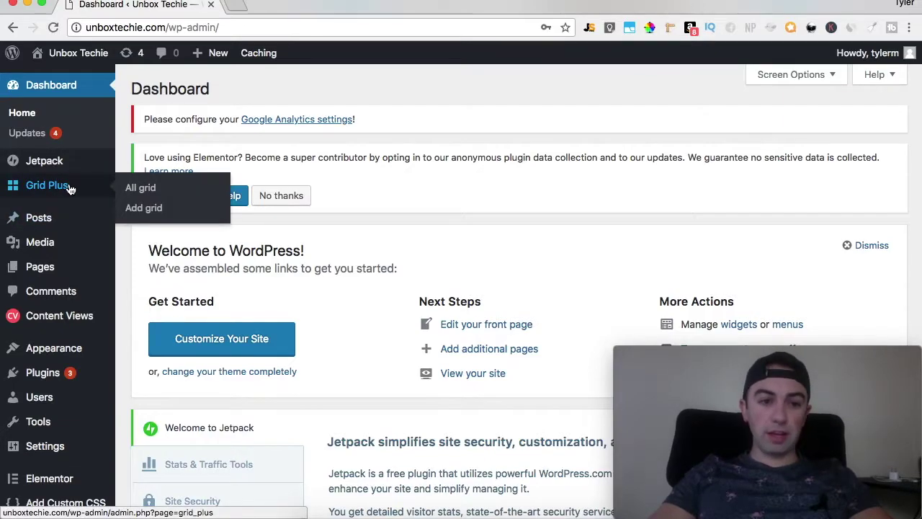
mouse_move(79, 54)
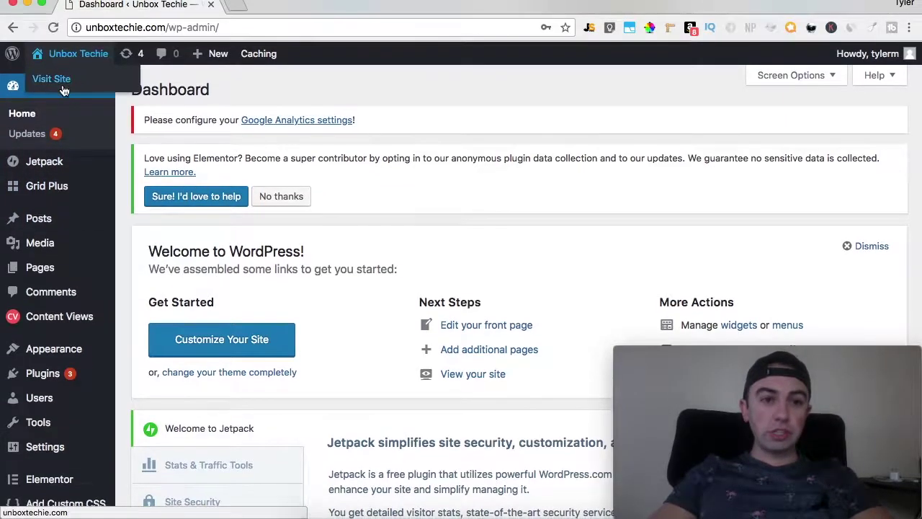
right_click(53, 78)
click(86, 91)
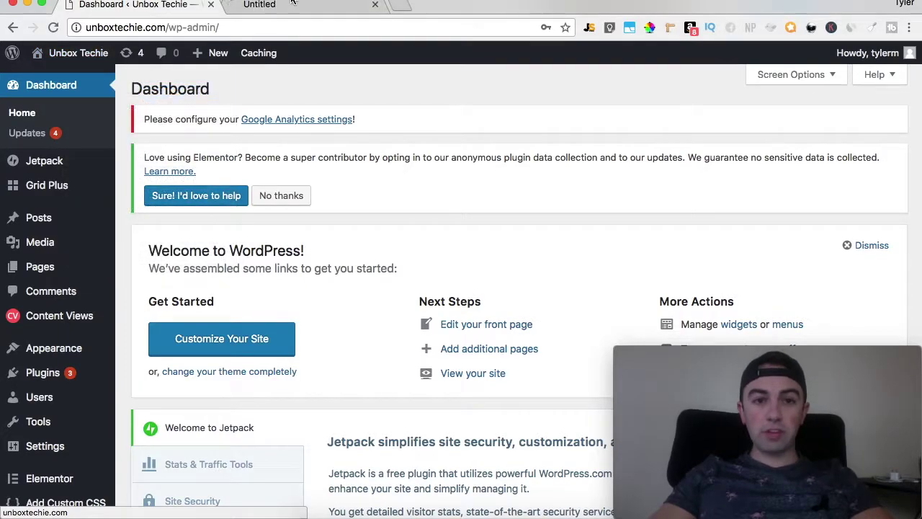
click(294, 6)
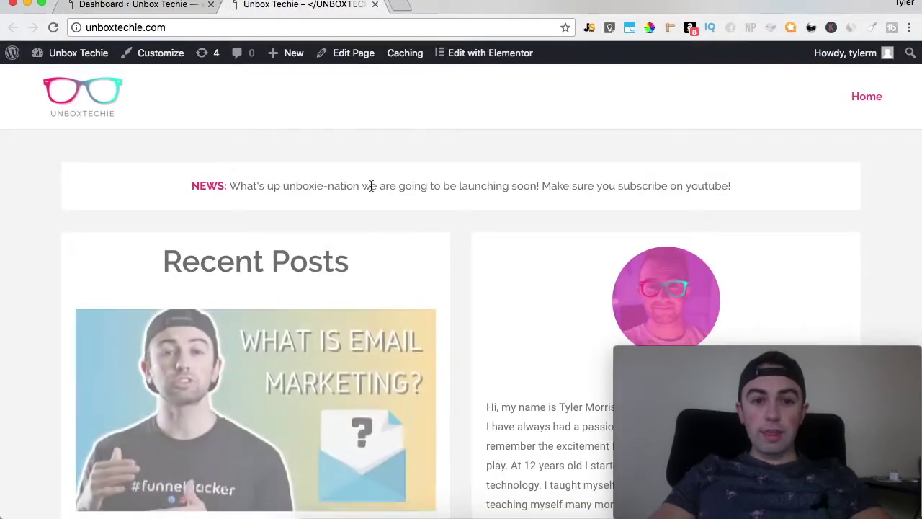
scroll(235, 241, down, 2)
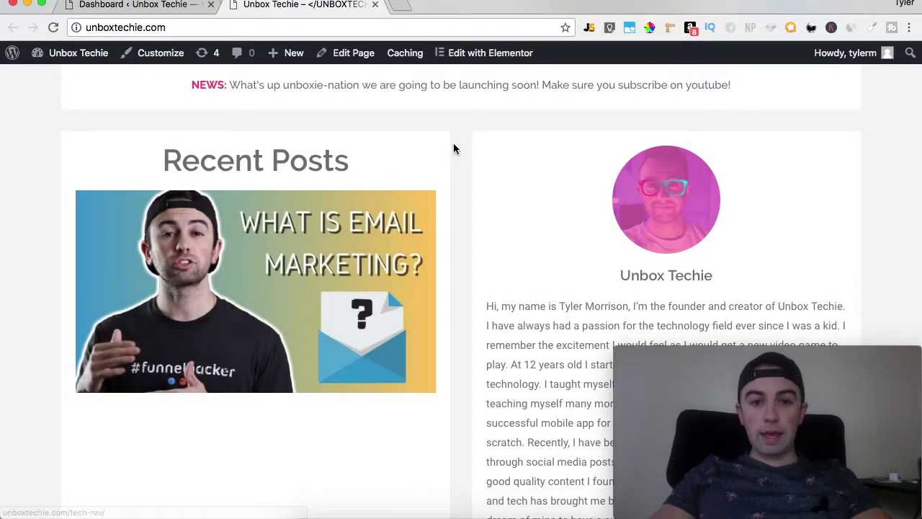
scroll(453, 149, down, 3)
scroll(288, 130, down, 2)
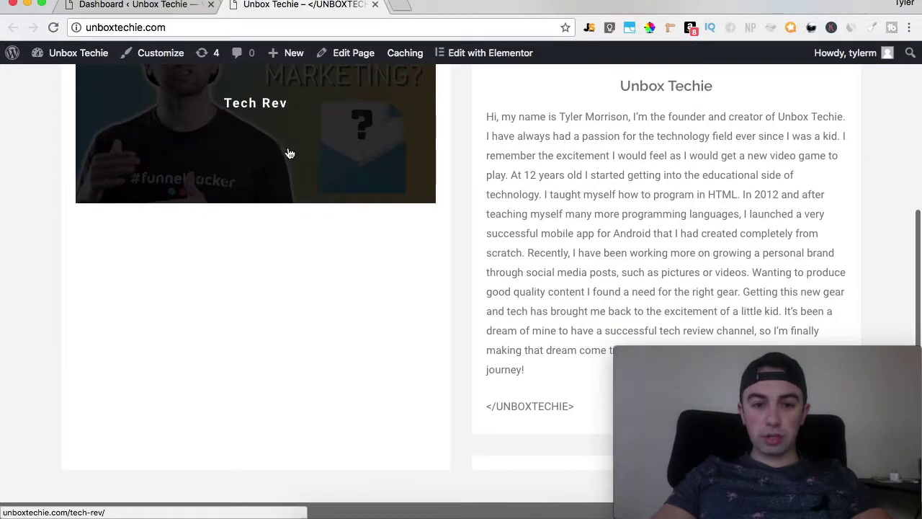
scroll(240, 335, down, 2)
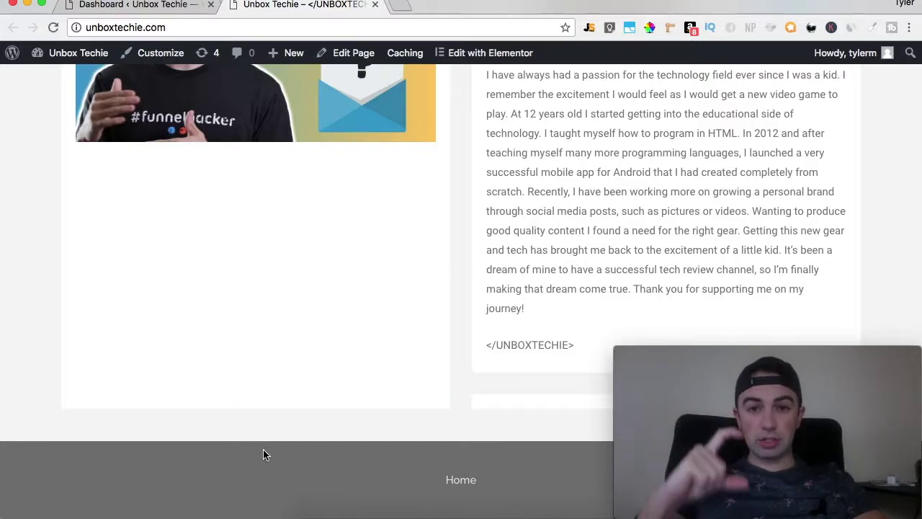
scroll(263, 454, up, 5)
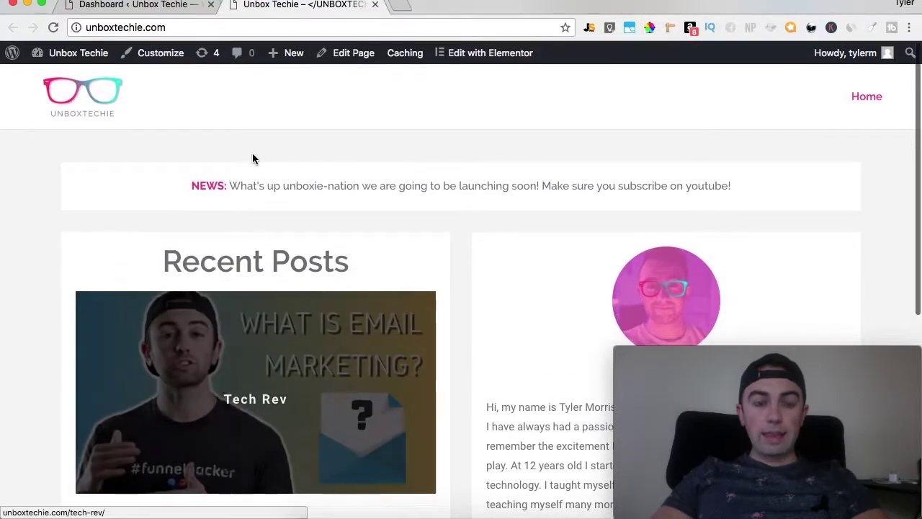
- Return to the WordPress dashboard and start adding a new grid in Grid Plus
click(174, 13)
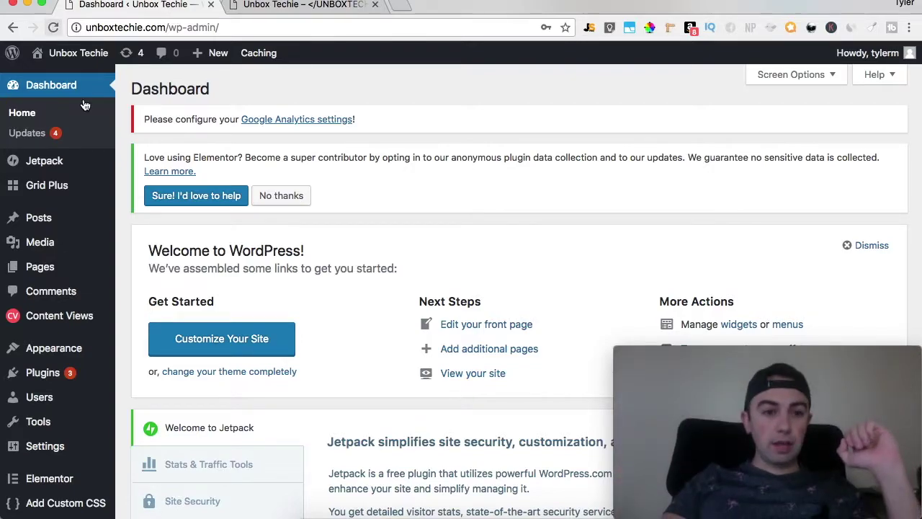
click(60, 190)
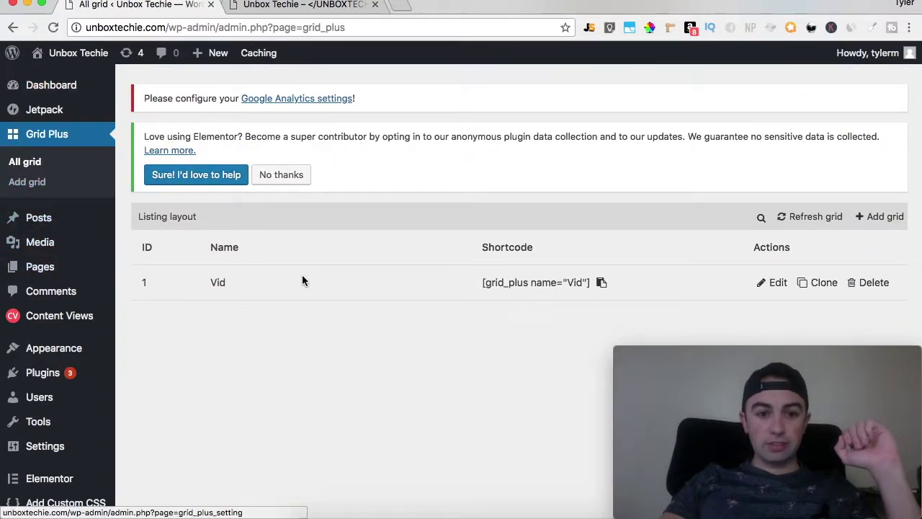
click(32, 184)
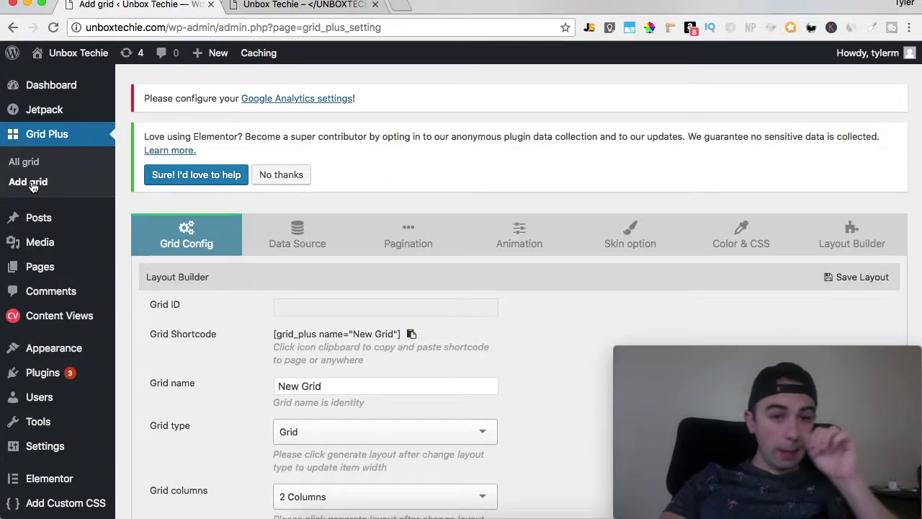
- Examine the available grid types and column counts in the new grid's configuration, leaving both settings as they are
click(435, 243)
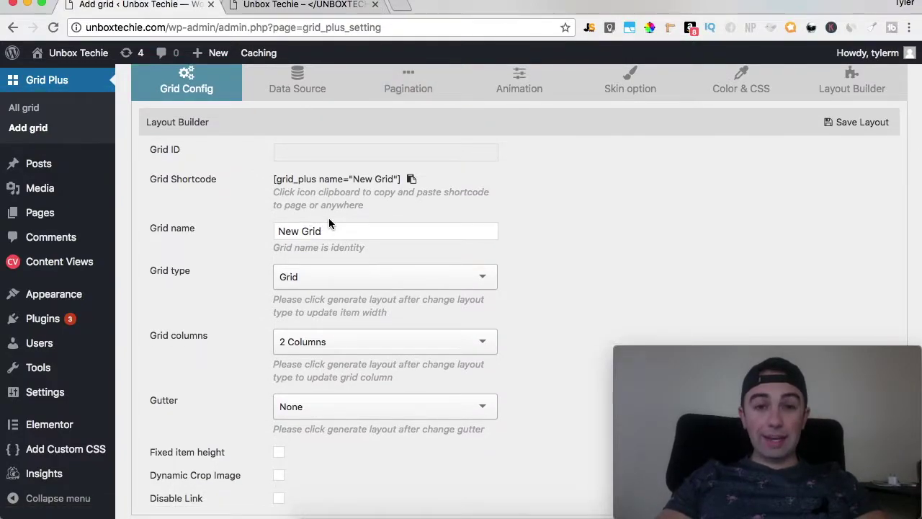
scroll(379, 266, down, 1)
click(379, 234)
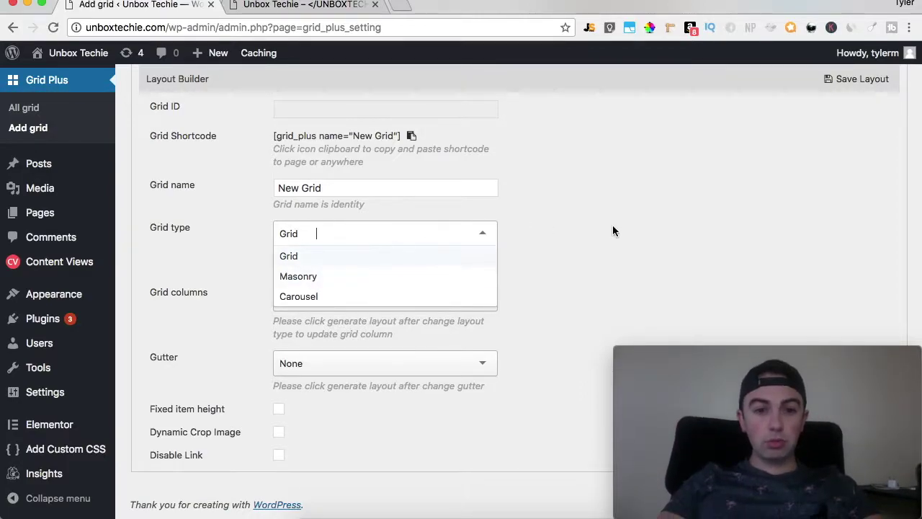
click(636, 233)
scroll(391, 249, down, 1)
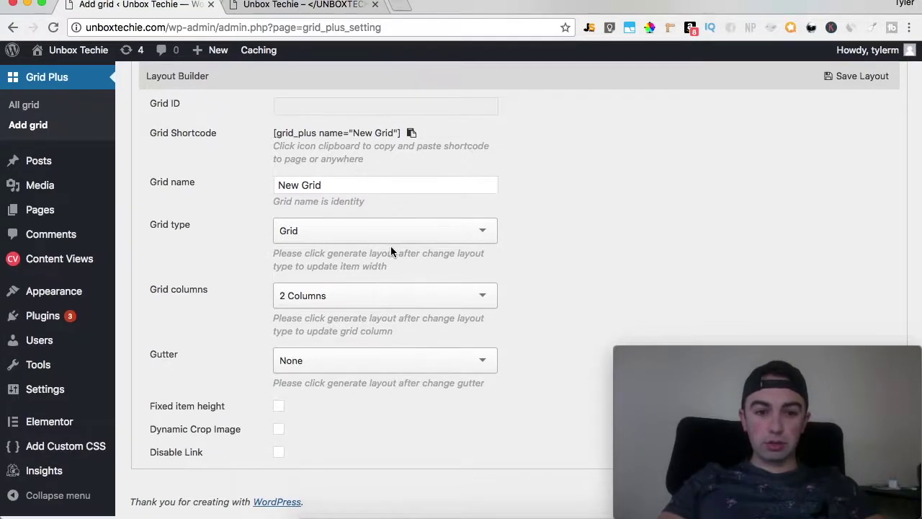
click(434, 298)
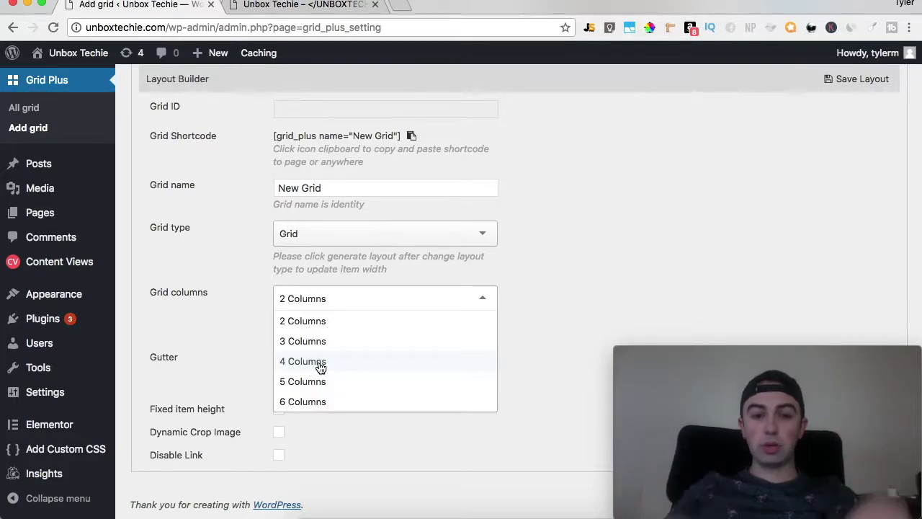
click(561, 231)
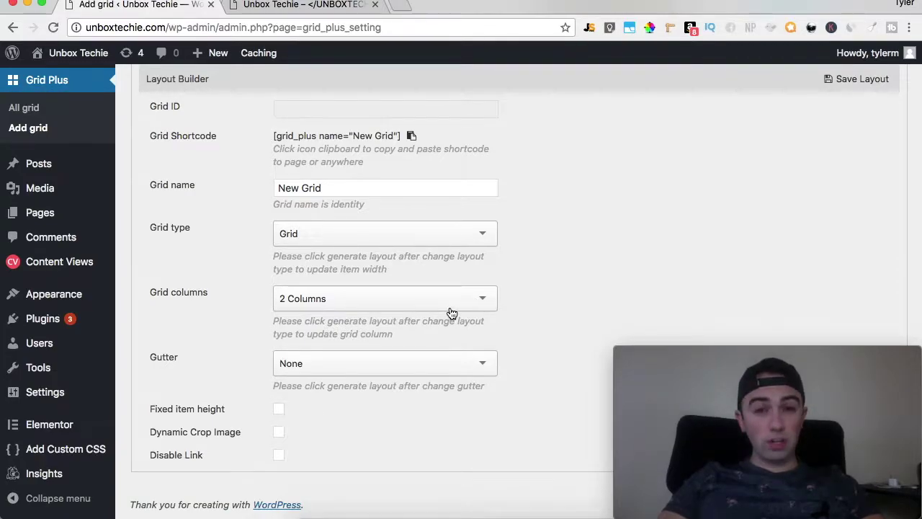
- Set the new grid's gutter to 10 pixel
scroll(451, 313, up, 3)
scroll(451, 313, down, 2)
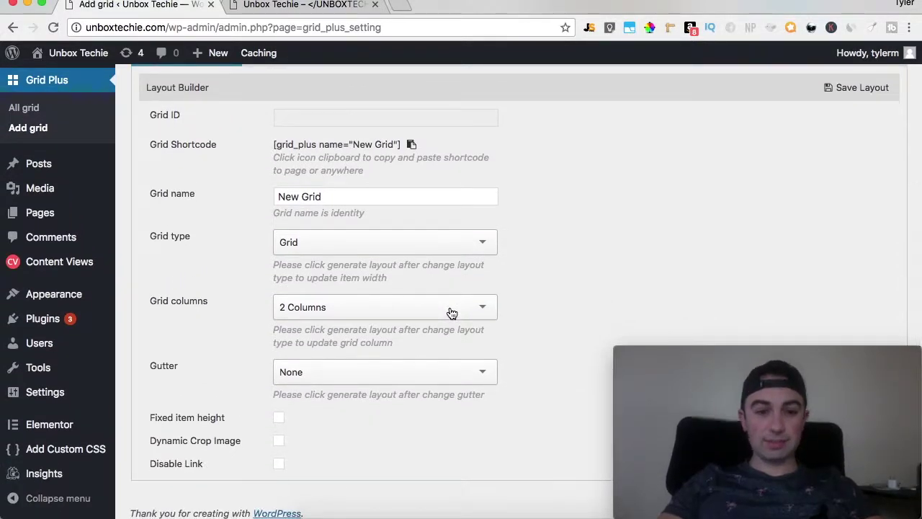
click(373, 368)
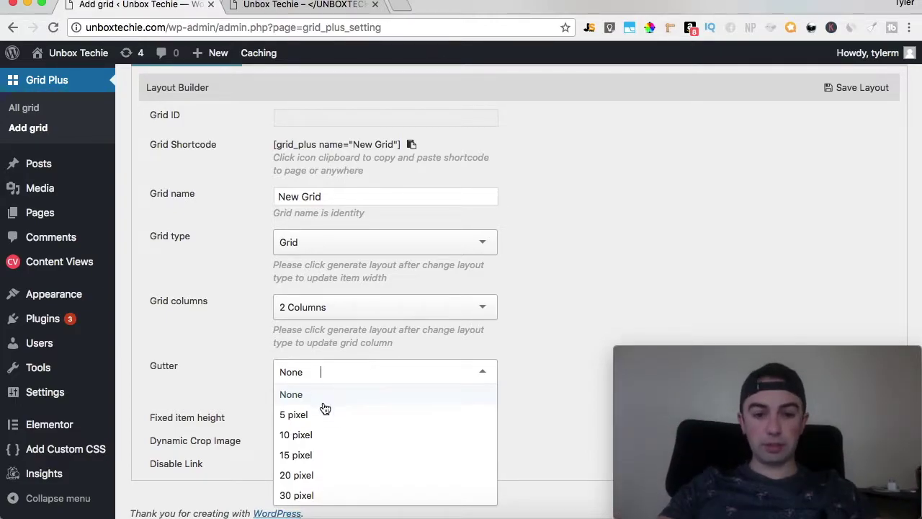
click(355, 438)
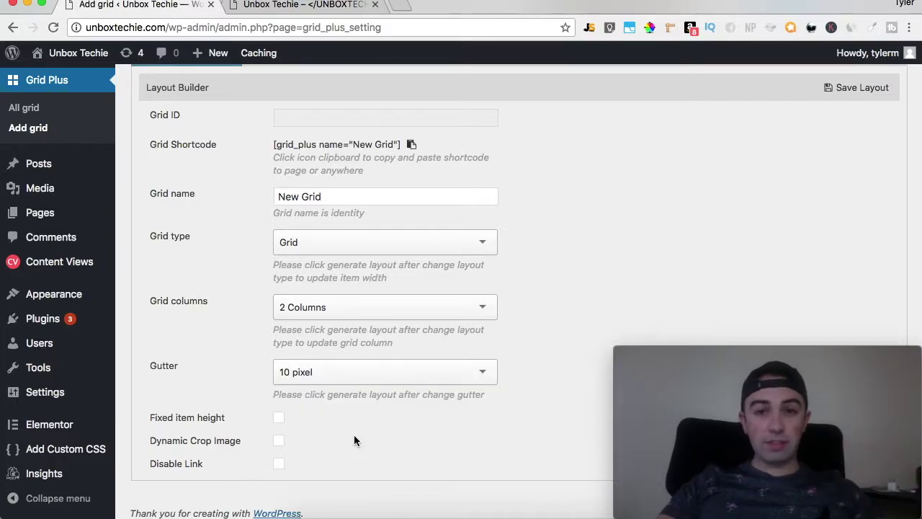
scroll(353, 434, down, 1)
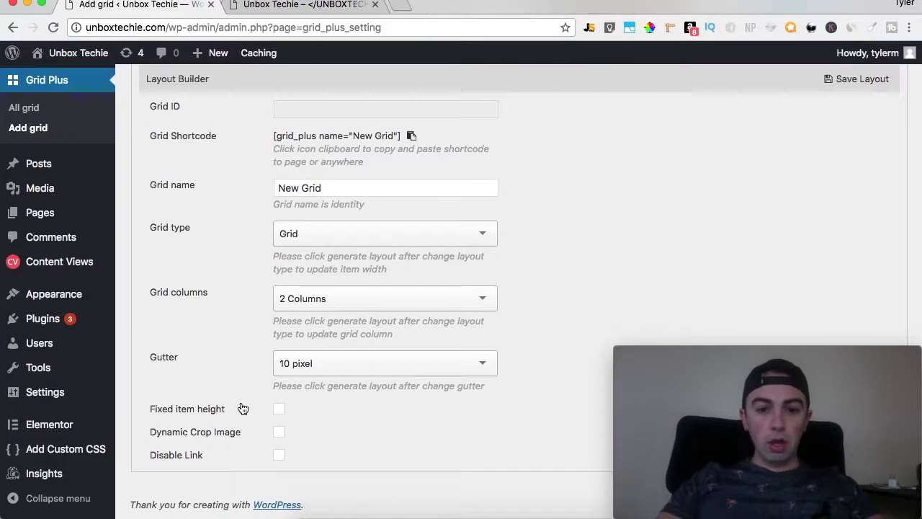
- Examine the post categories offered in the new grid's data source settings without selecting one
scroll(281, 461, up, 5)
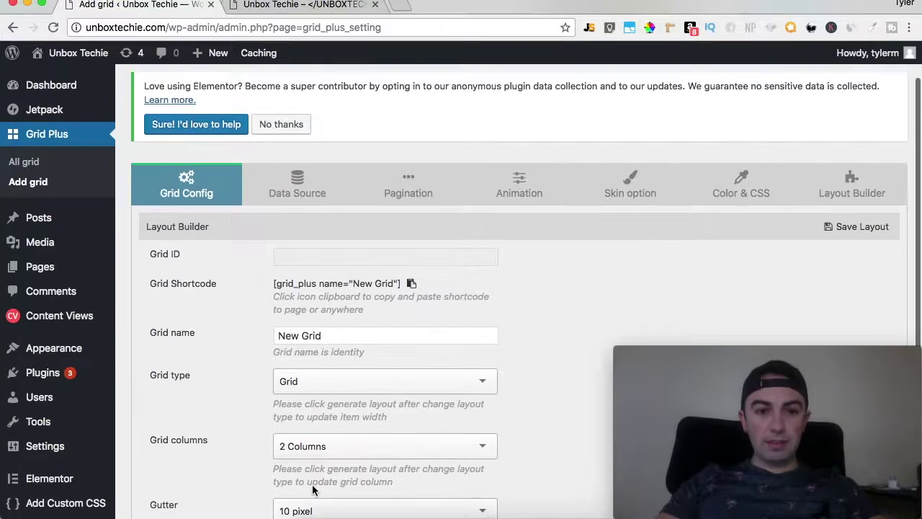
click(298, 188)
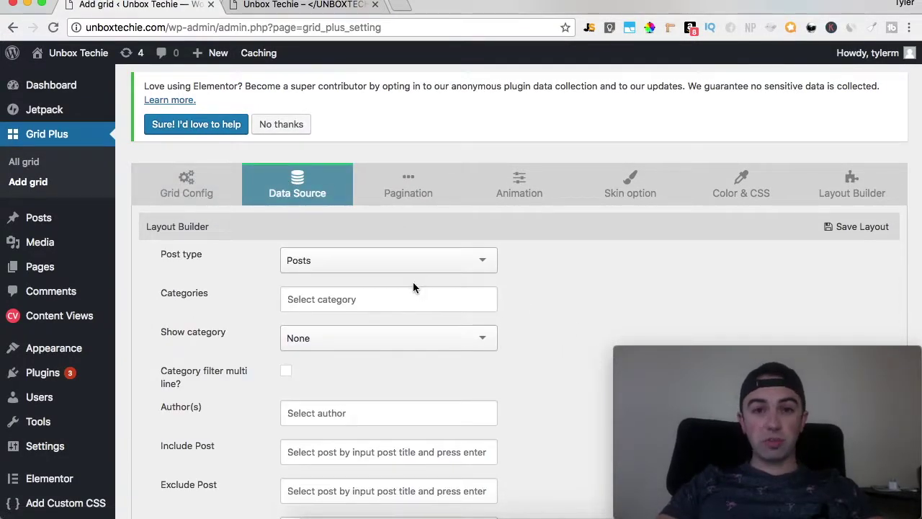
click(360, 301)
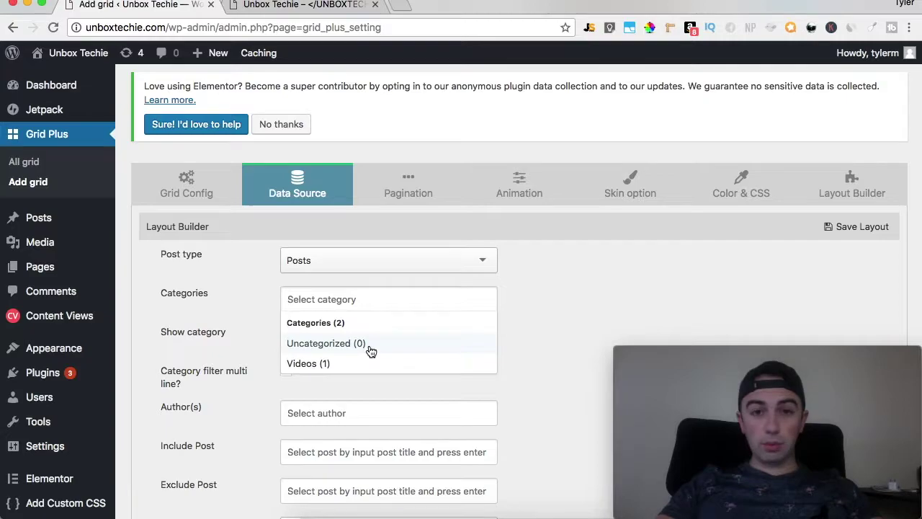
click(620, 272)
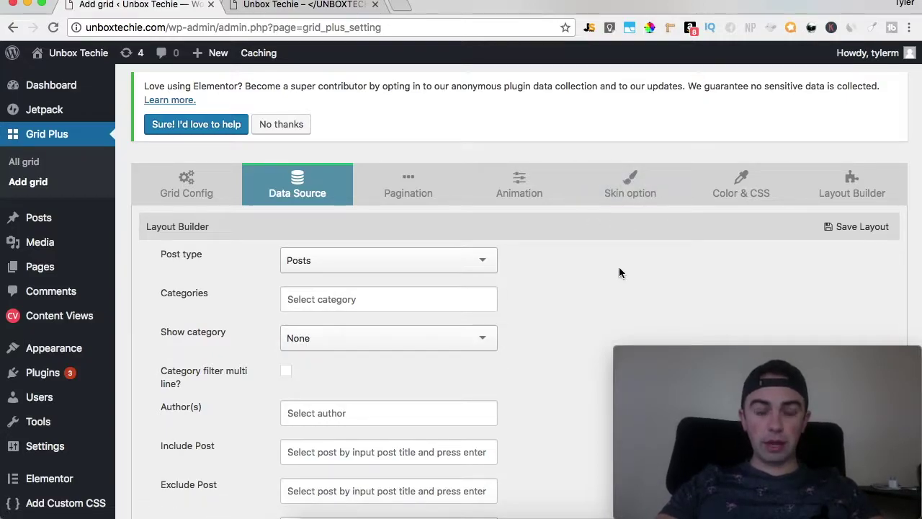
- Examine the post type and category display options in the new grid's data source settings, leaving Posts and None selected
click(431, 265)
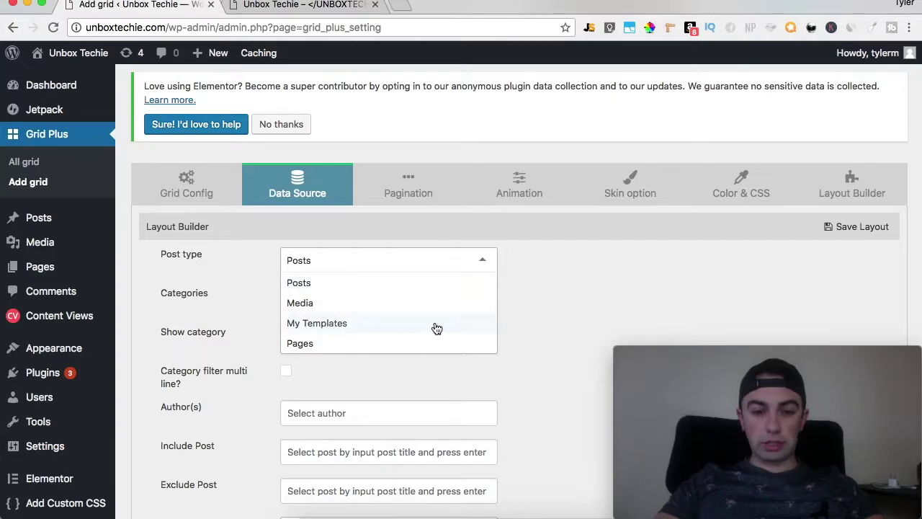
click(577, 261)
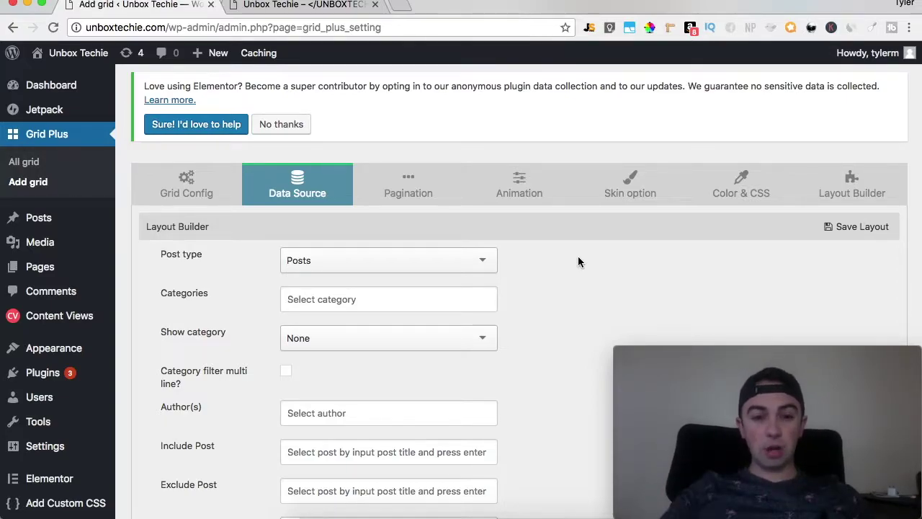
scroll(577, 261, down, 3)
click(423, 237)
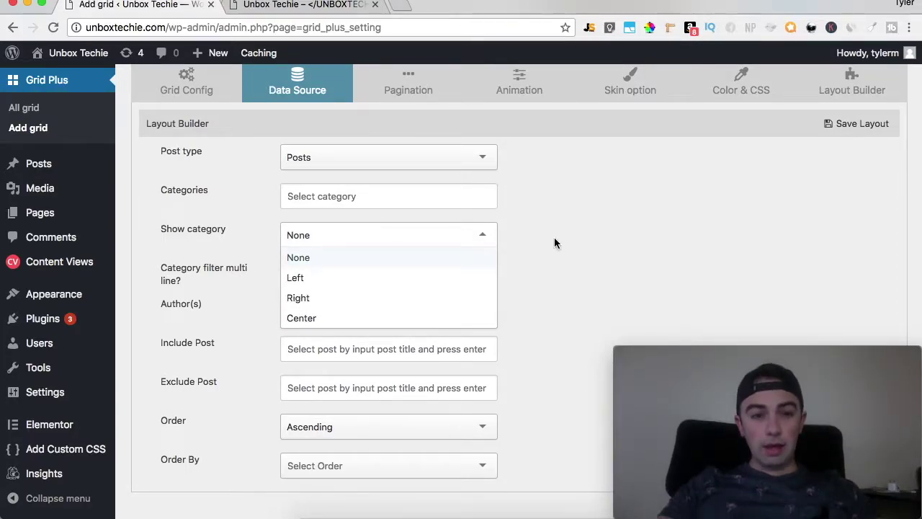
click(571, 243)
scroll(571, 243, down, 1)
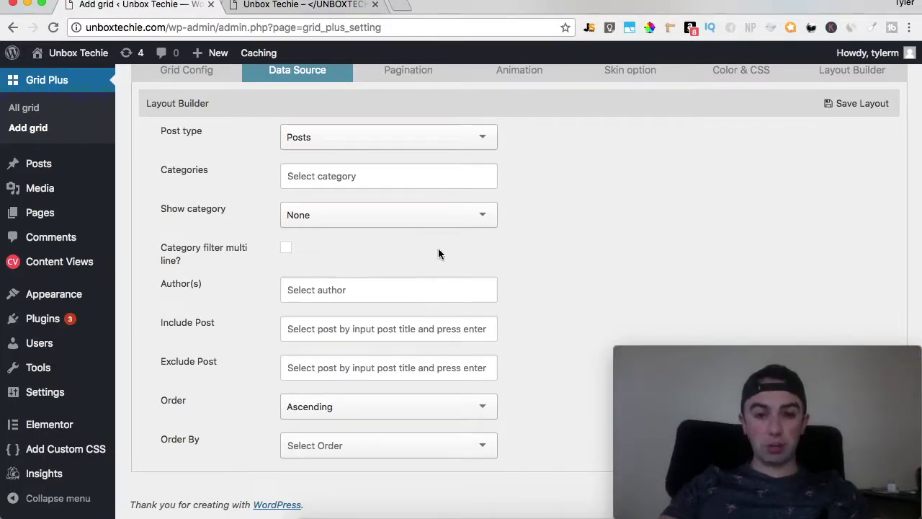
scroll(431, 297, up, 3)
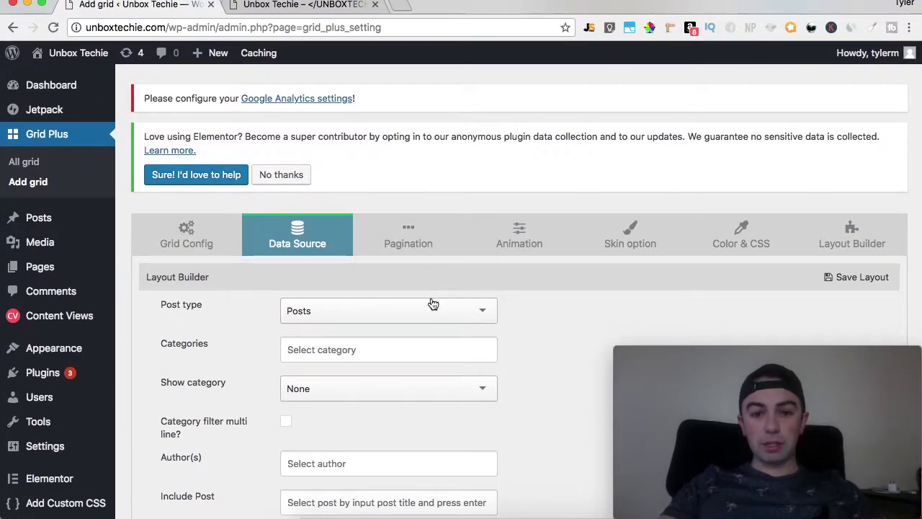
- Examine the pagination types offered for the new grid, leaving Page Numbers selected
click(402, 237)
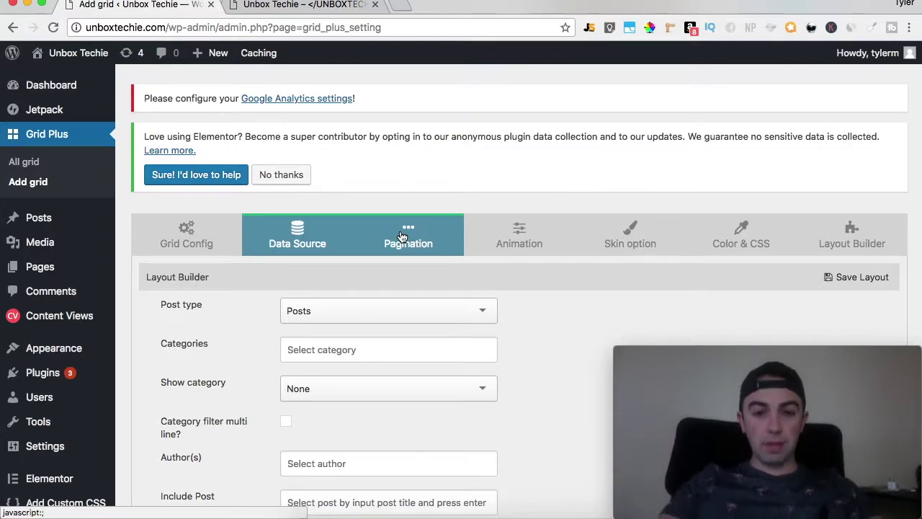
click(401, 237)
scroll(399, 235, down, 3)
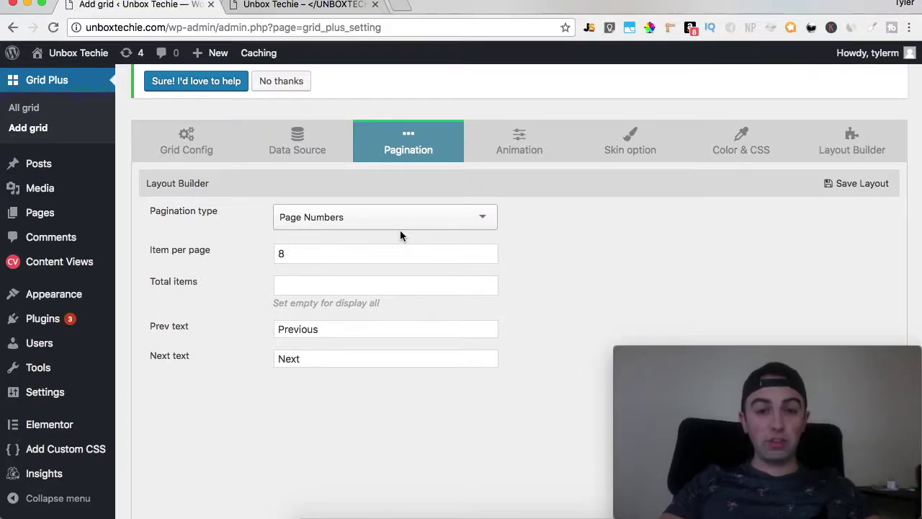
click(466, 221)
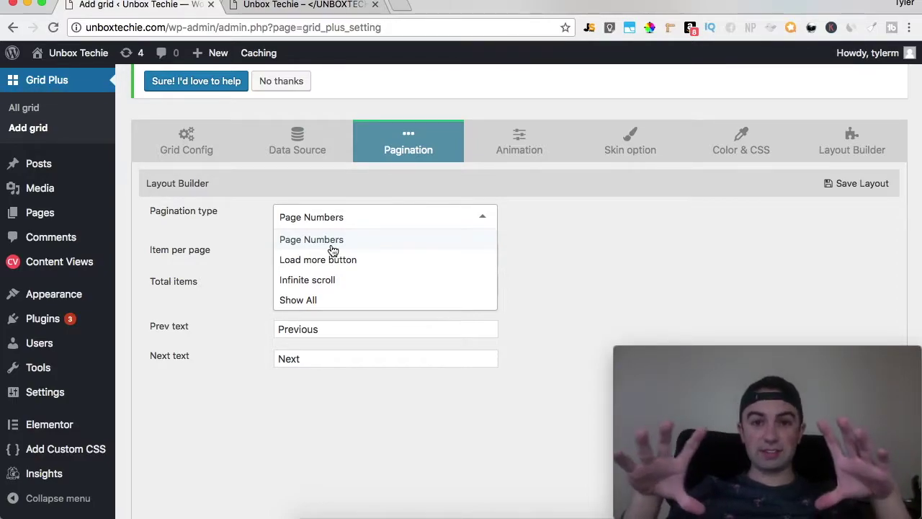
click(542, 244)
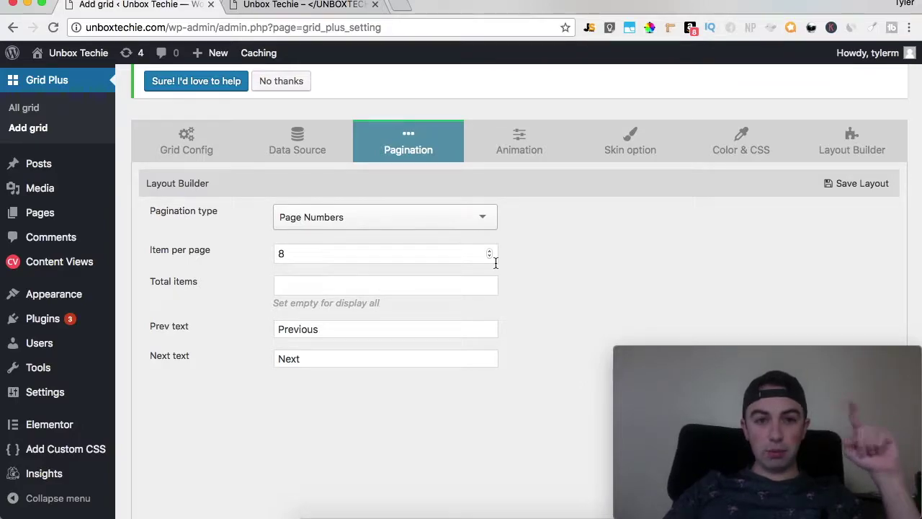
- Check how the existing Recent Posts grid looks on the site's home page and return to the grid's pagination settings
click(287, 6)
scroll(287, 213, down, 3)
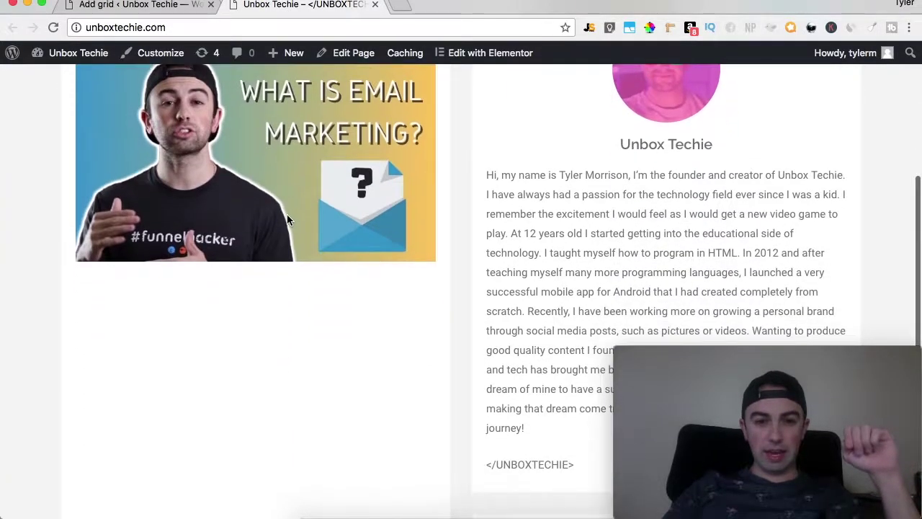
scroll(286, 214, up, 3)
scroll(264, 138, down, 5)
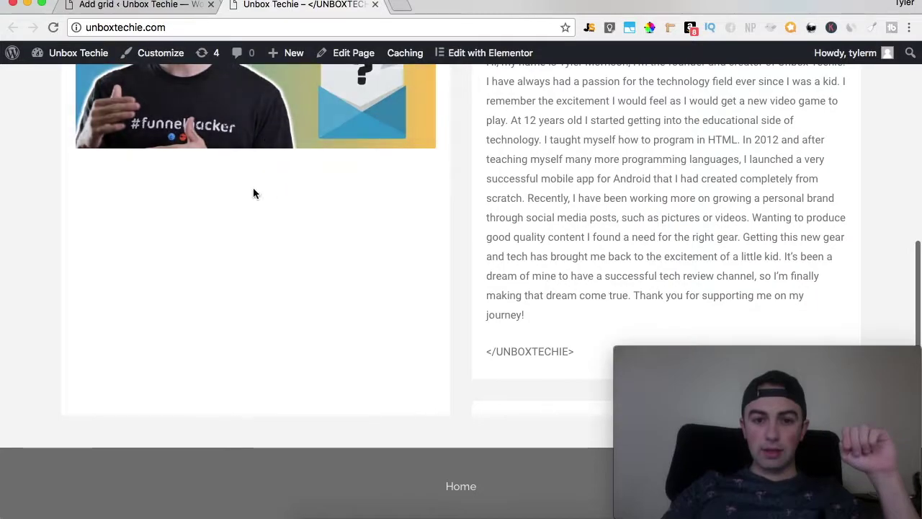
scroll(304, 223, up, 3)
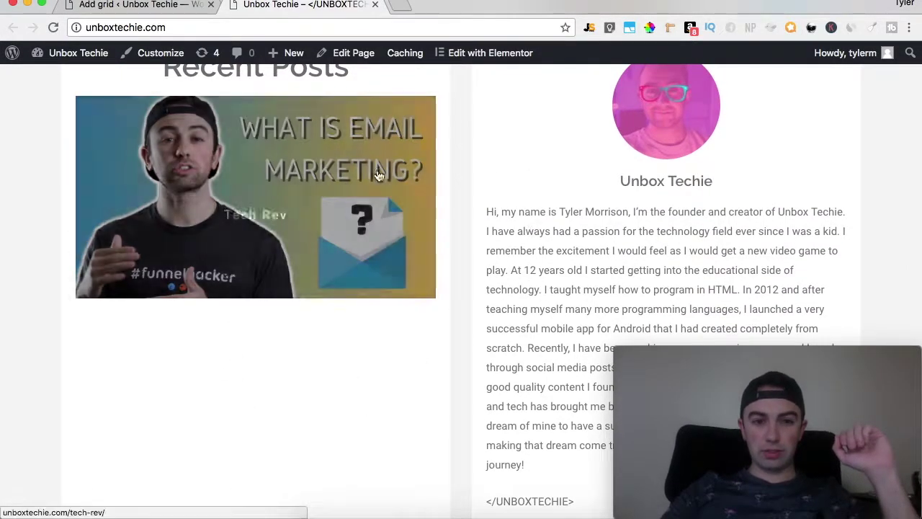
click(129, 5)
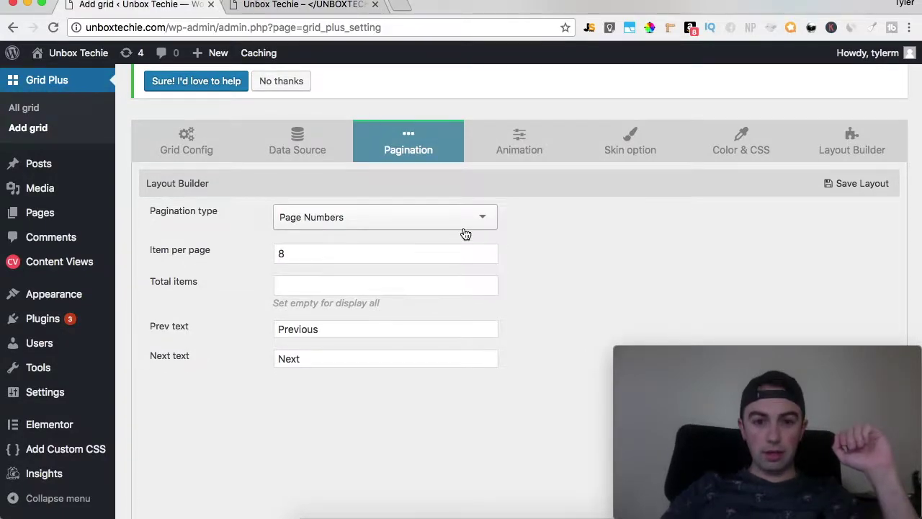
- Keep Page Numbers as the pagination type and set the items per page to 3
scroll(465, 234, down, 1)
click(421, 168)
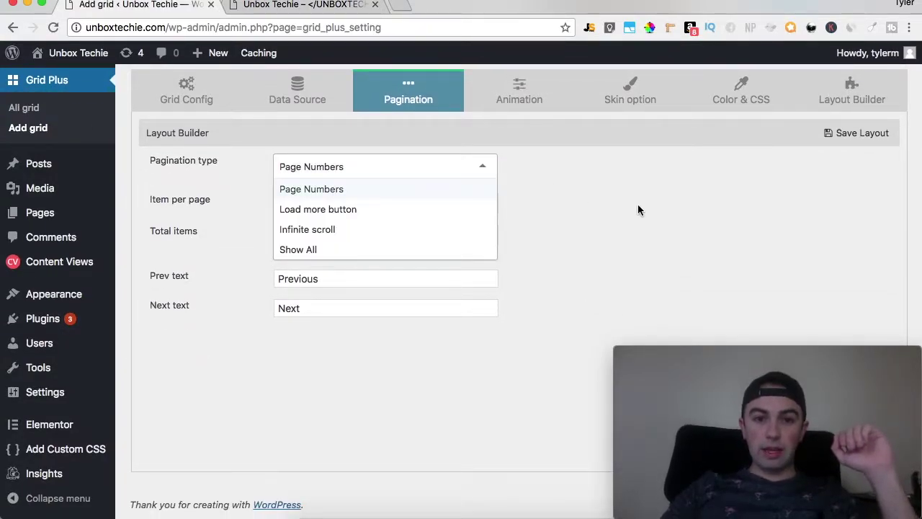
click(564, 185)
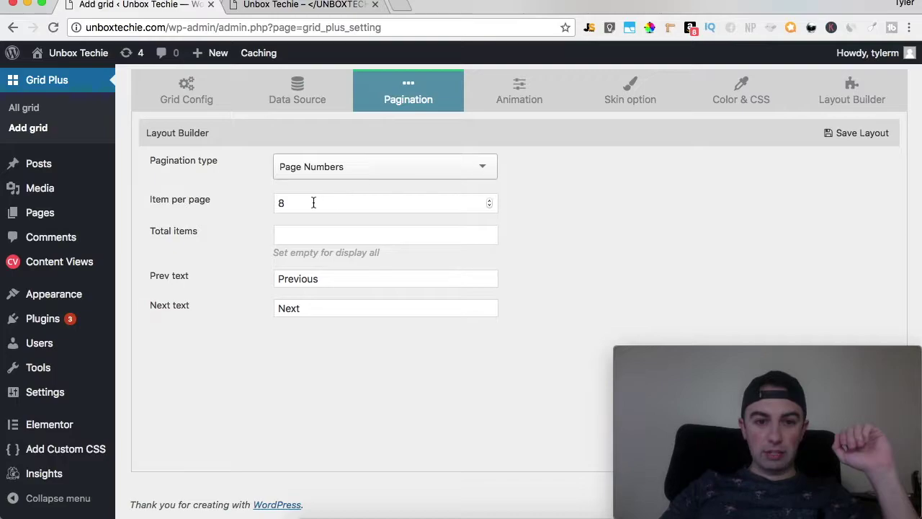
drag(431, 207, 298, 181)
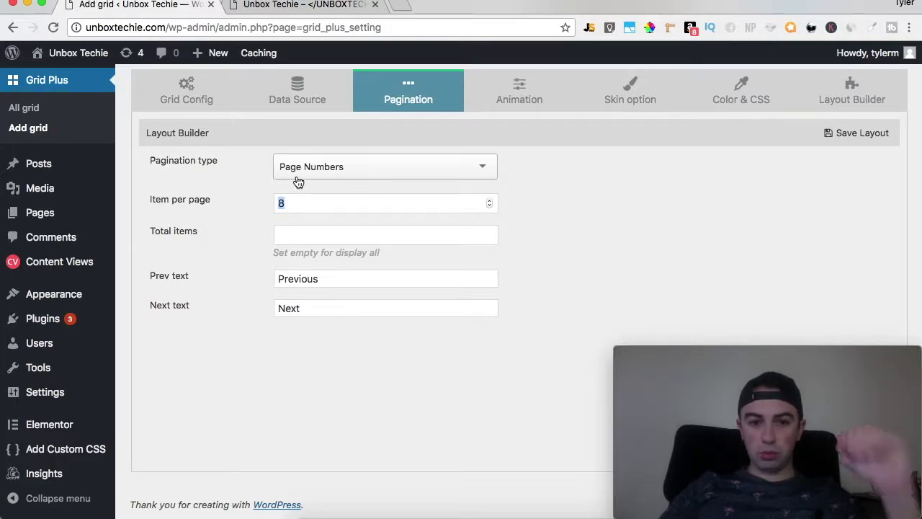
text(3)
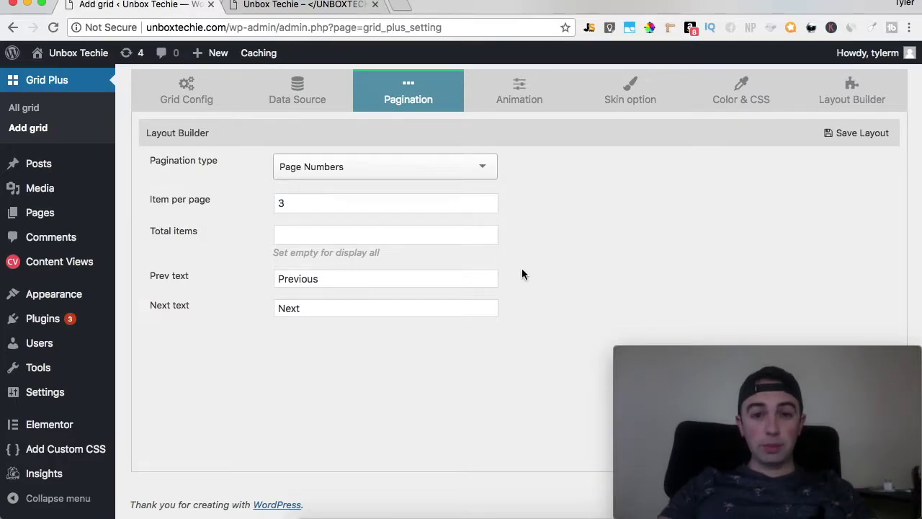
- Try the Bounce In Up and Fade In Down animations for the new grid
click(510, 101)
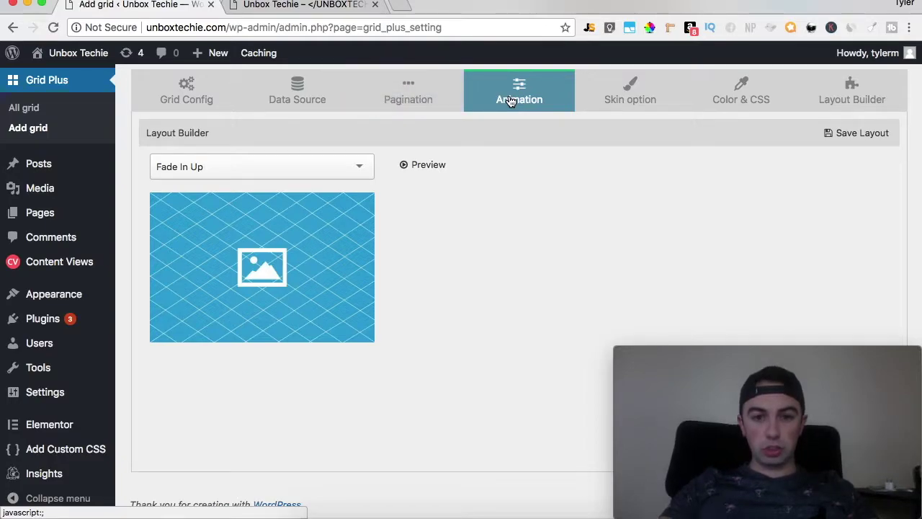
click(299, 168)
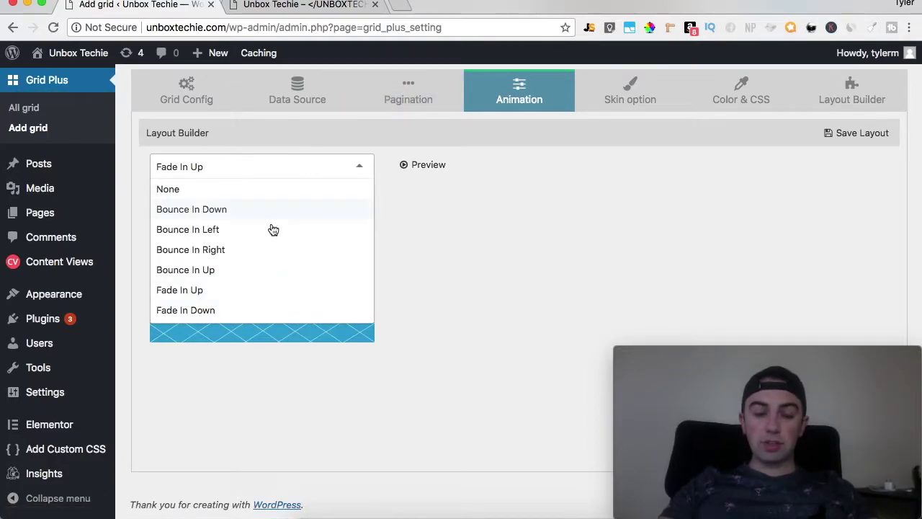
click(238, 271)
click(335, 168)
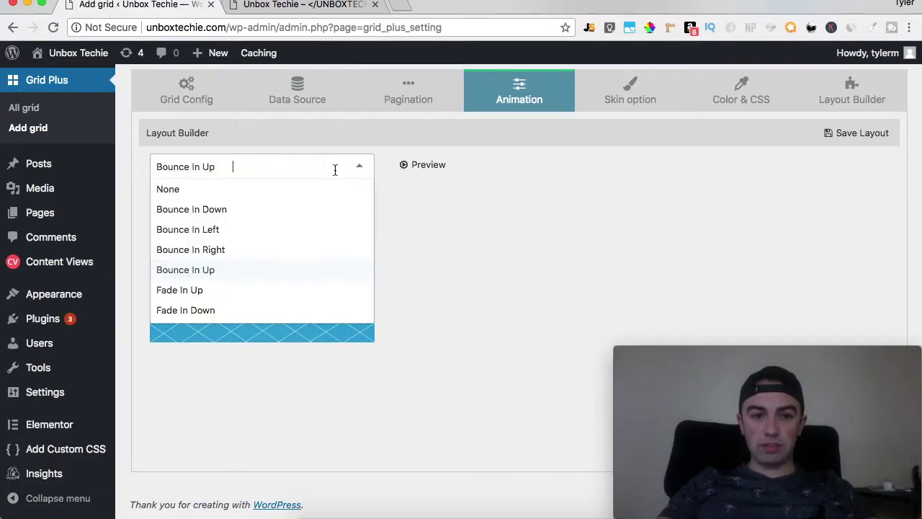
click(308, 306)
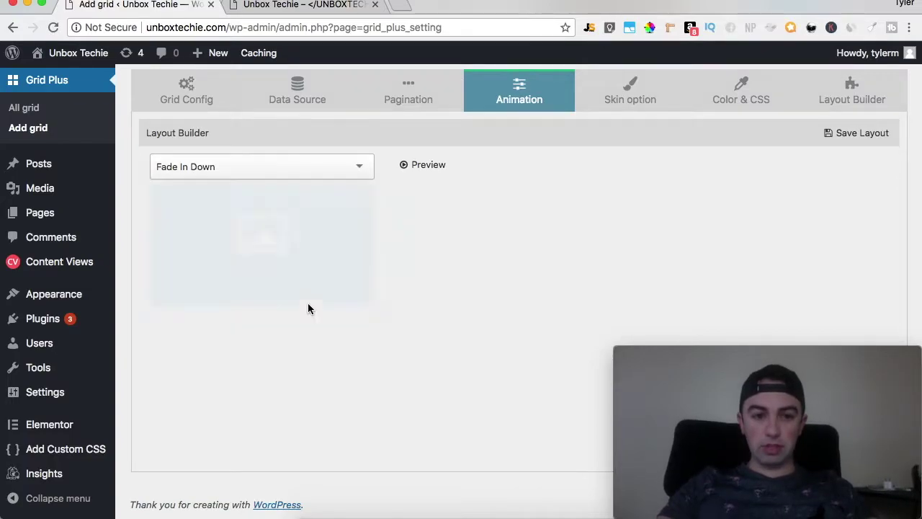
- Set the new grid's animation to Zoom In and preview it
click(323, 170)
scroll(317, 253, down, 3)
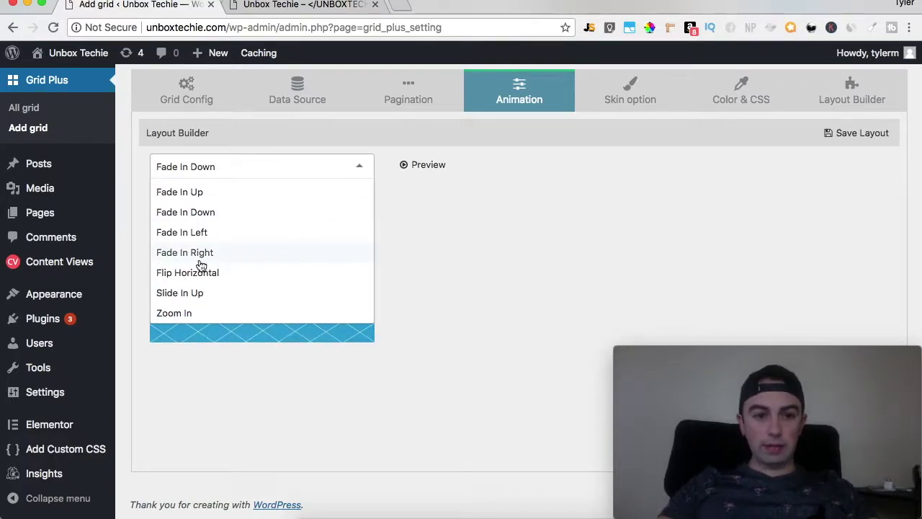
click(241, 315)
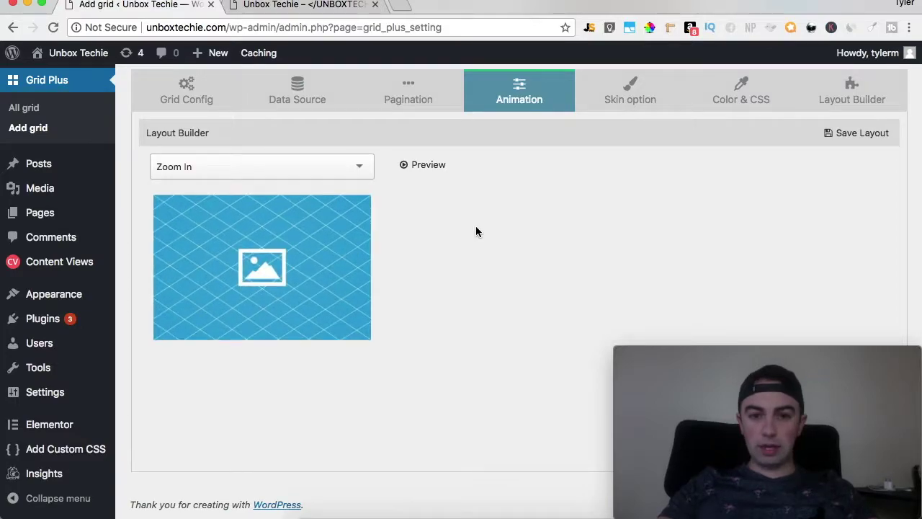
click(415, 169)
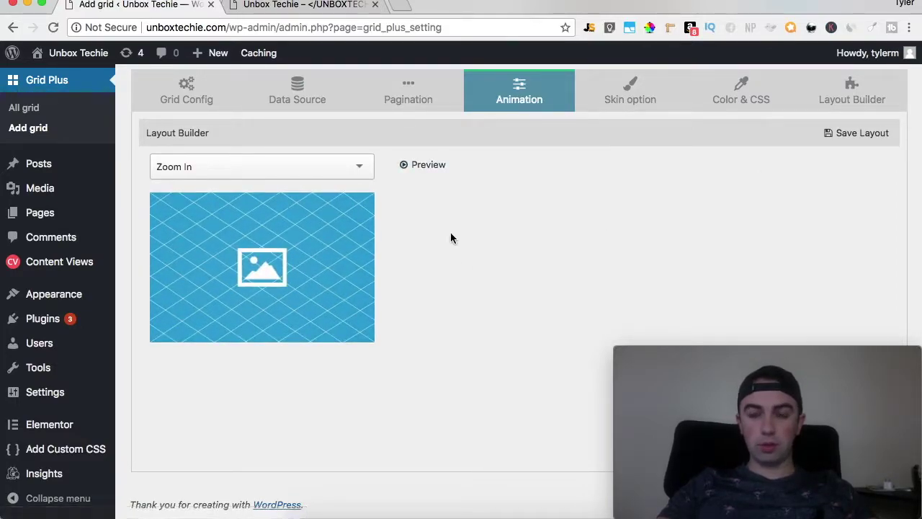
- Examine all the thumbnail skins offered for the new grid, comparing them with the hover effect of the home page's Recent Posts grid
click(627, 92)
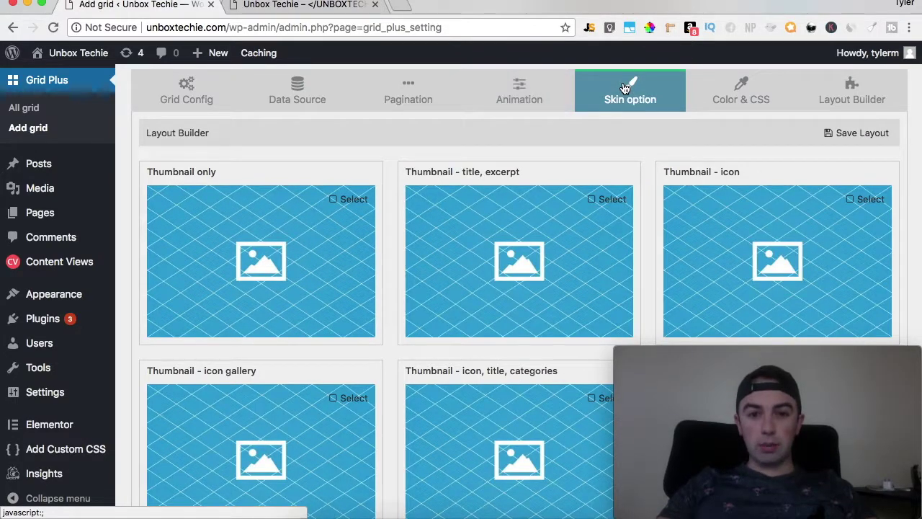
scroll(624, 88, down, 1)
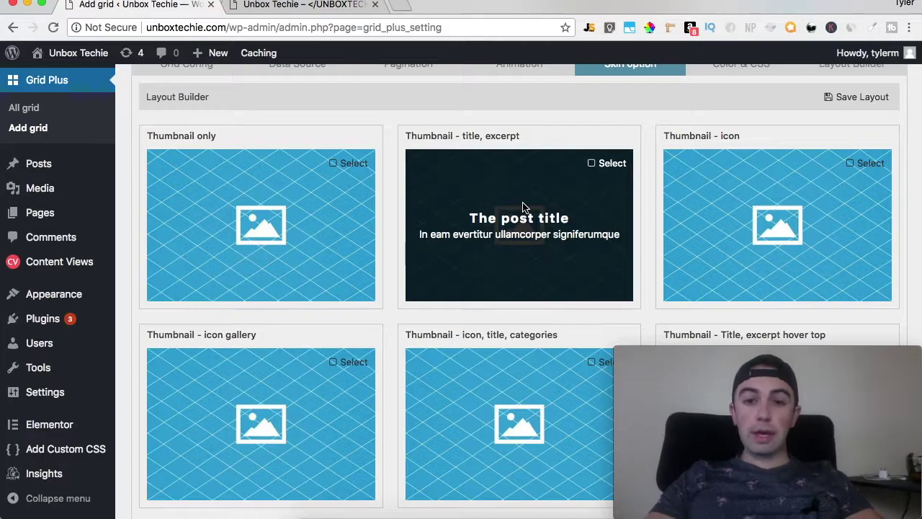
click(303, 4)
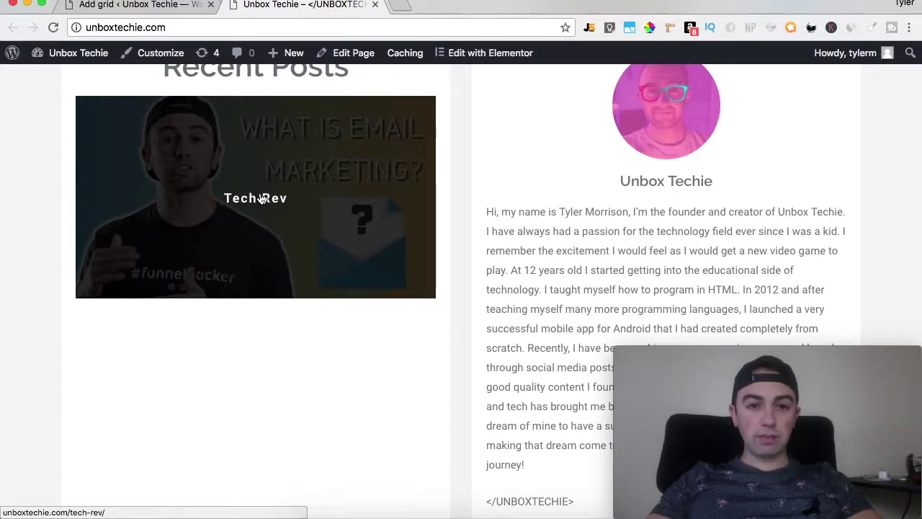
click(147, 4)
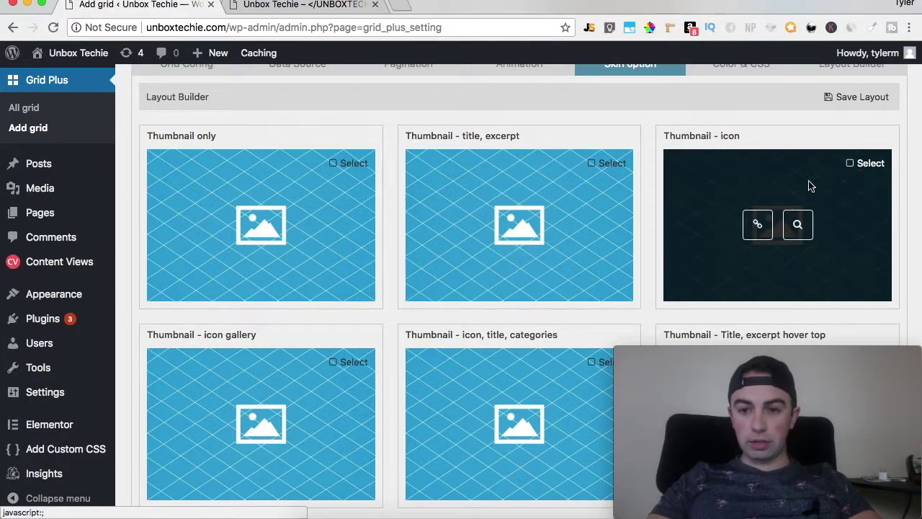
scroll(350, 391, down, 3)
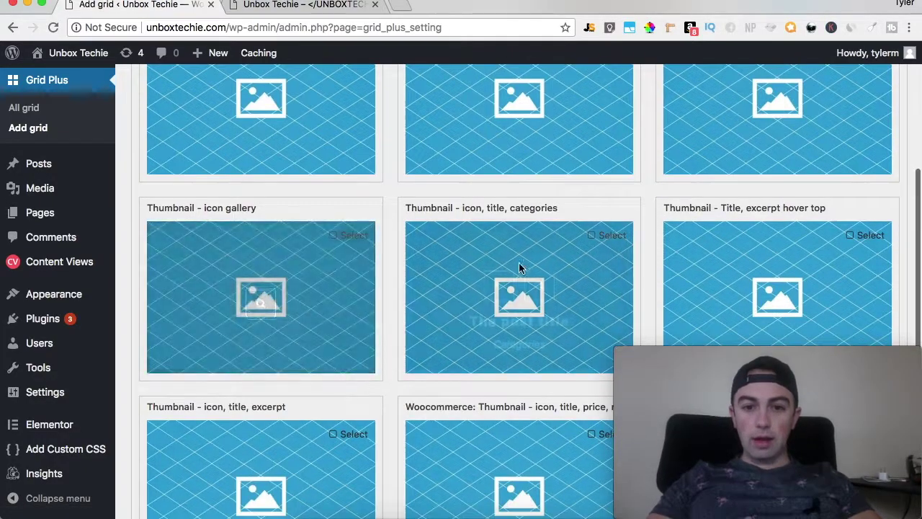
scroll(726, 262, down, 3)
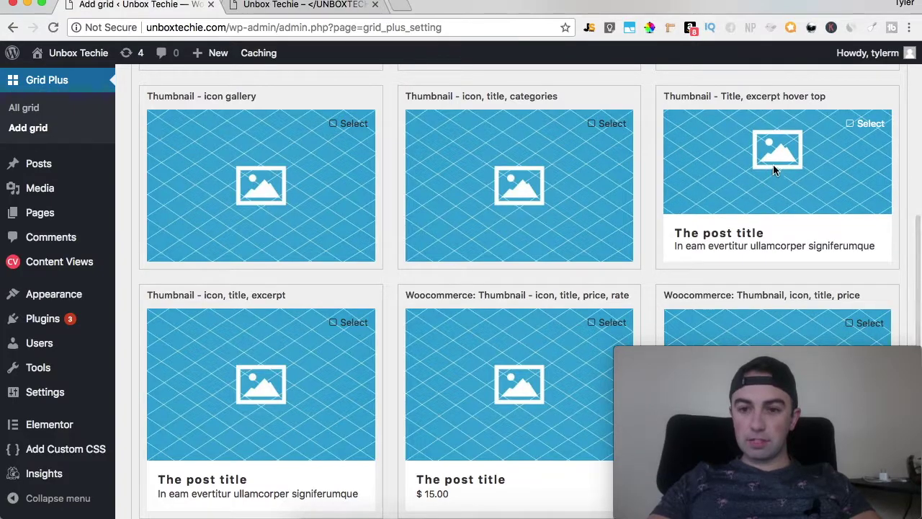
scroll(303, 370, down, 2)
scroll(303, 370, down, 3)
scroll(243, 476, down, 2)
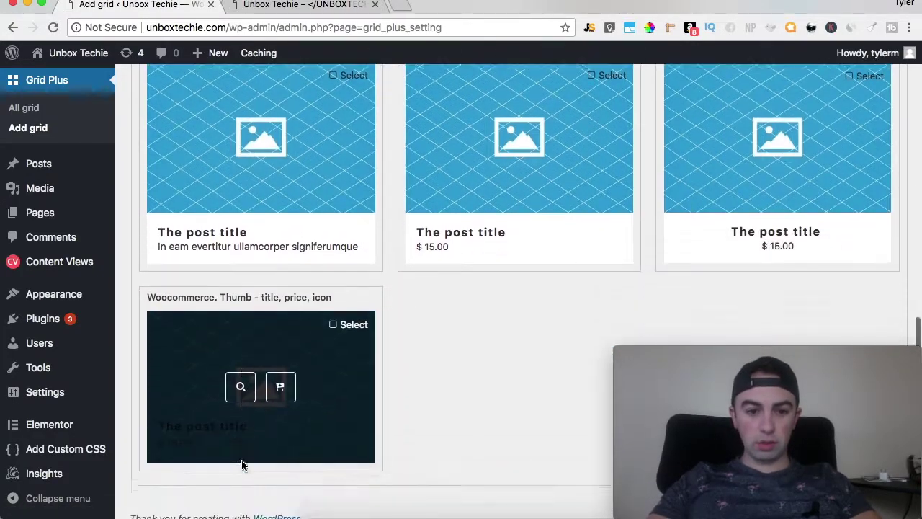
scroll(264, 329, up, 10)
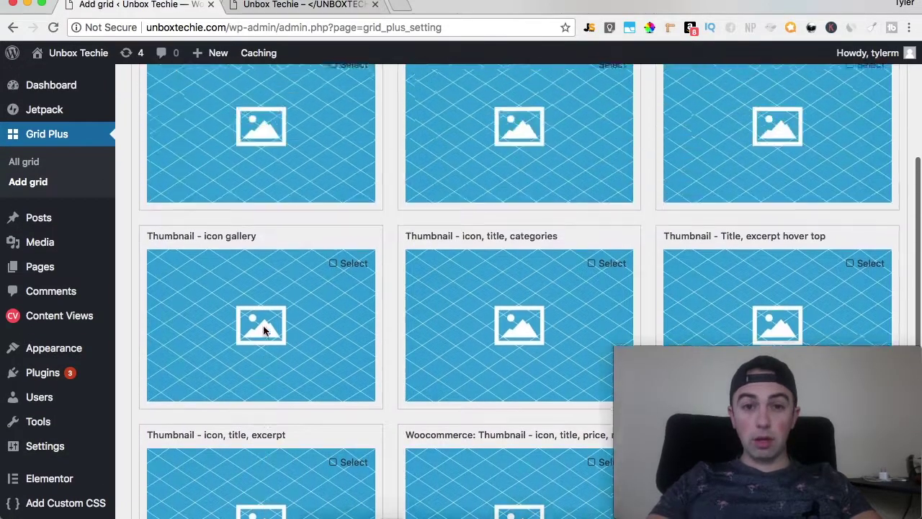
scroll(264, 329, up, 8)
- Review the new grid's color and custom CSS settings without changing them and open its layout builder
click(756, 242)
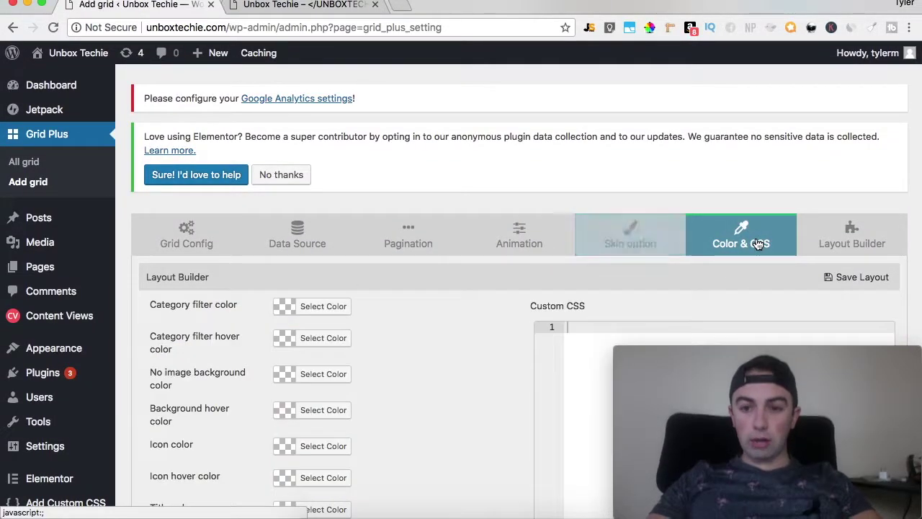
scroll(755, 238, down, 3)
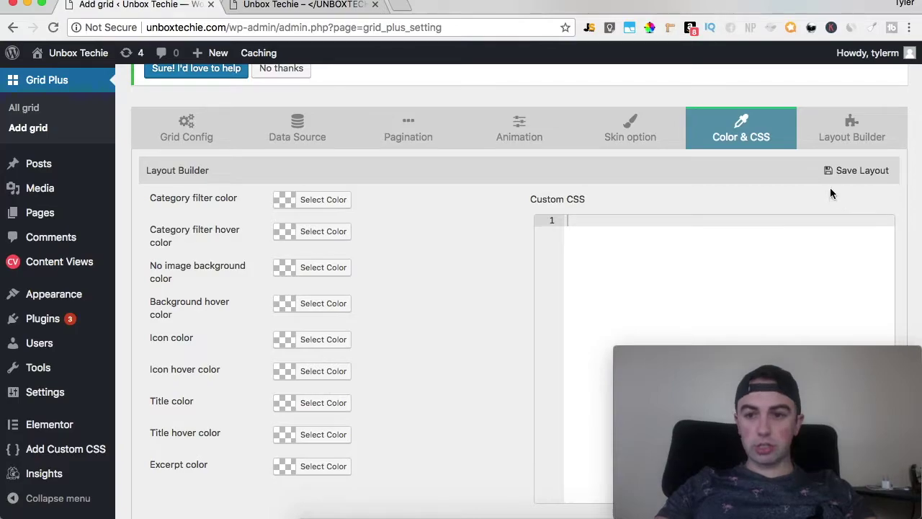
click(861, 128)
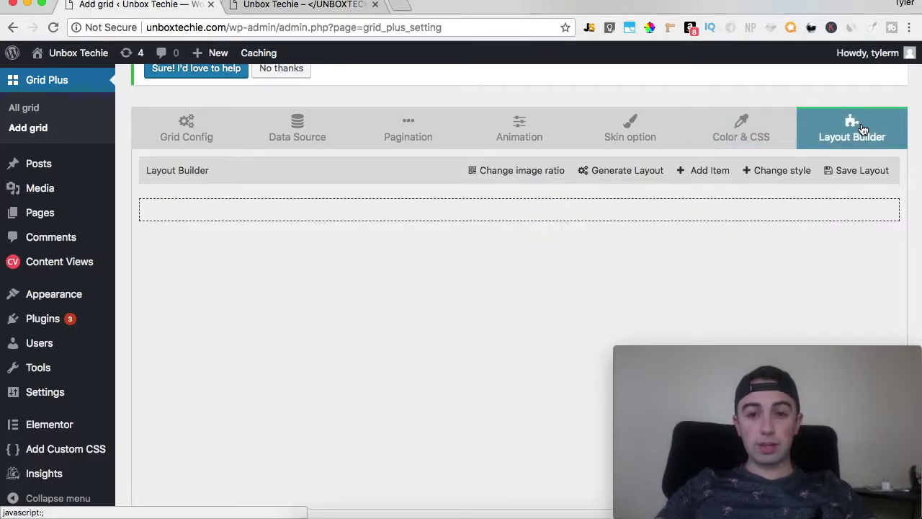
- Compare with the Recent Posts grid on the home page, generate the new grid's layout automatically and look it over
click(350, 3)
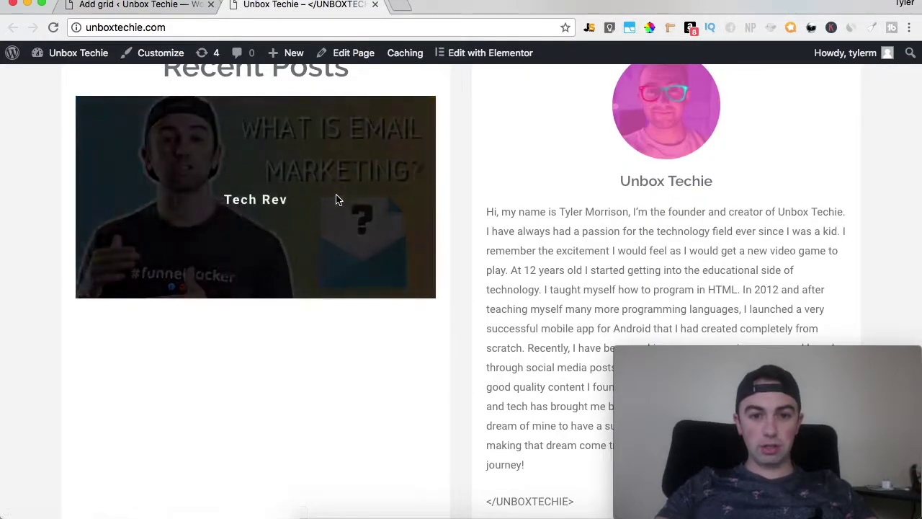
click(166, 3)
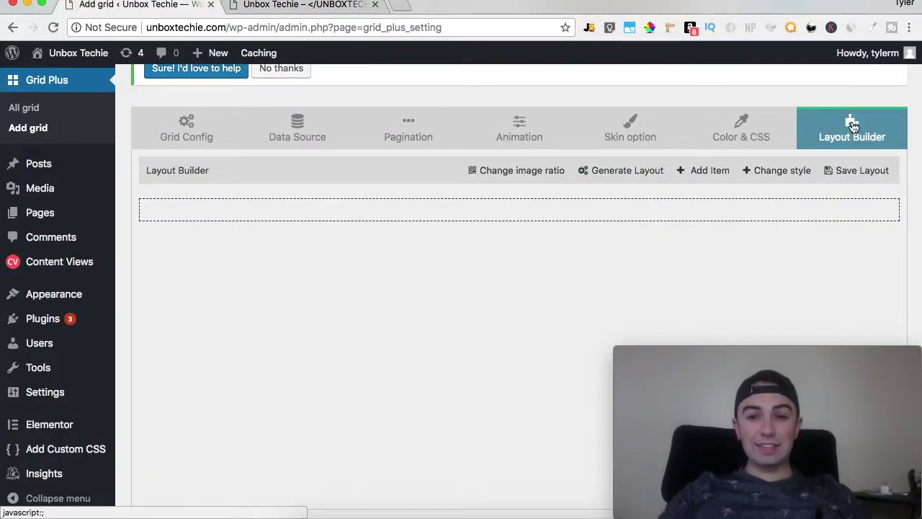
click(609, 177)
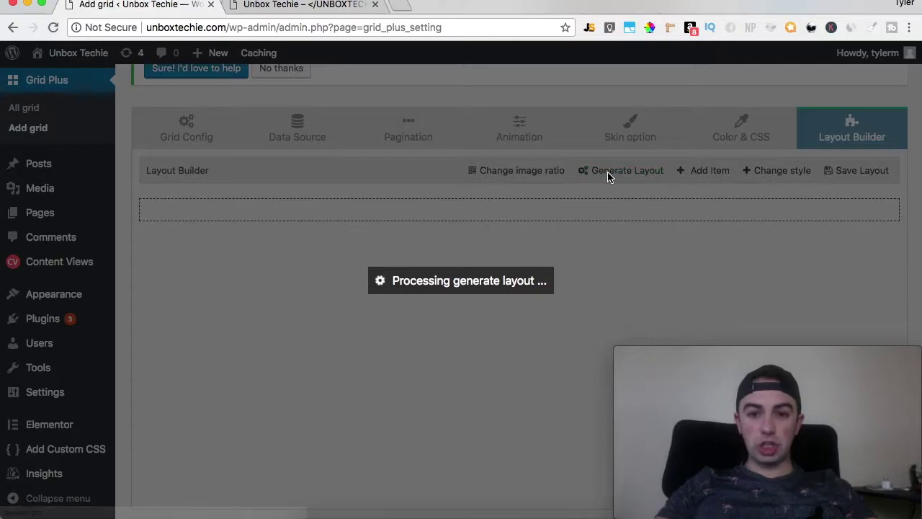
scroll(486, 338, down, 5)
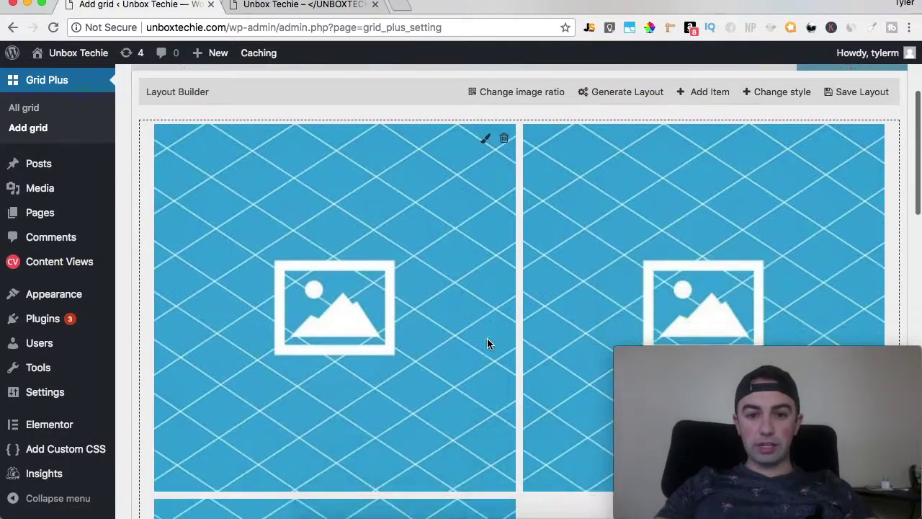
scroll(401, 212, up, 5)
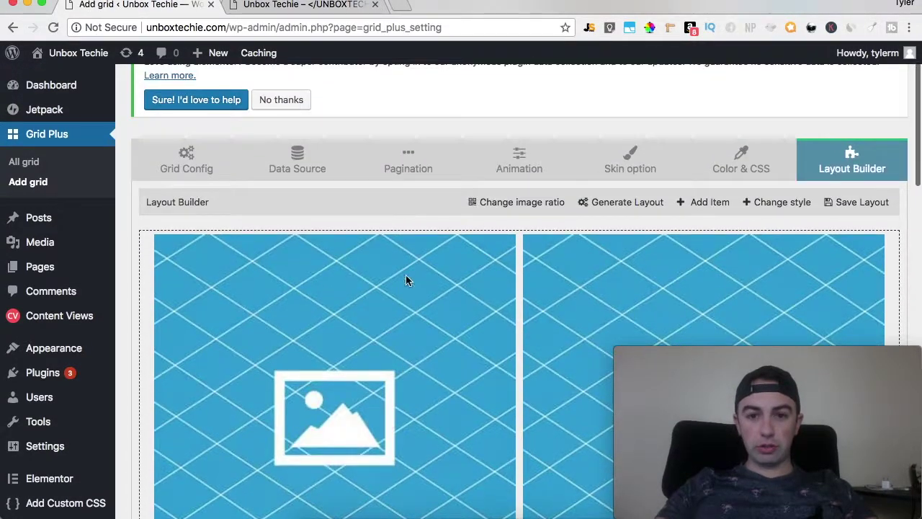
- Change the grid's image ratio to a width of 1280 and a height of 720
click(502, 207)
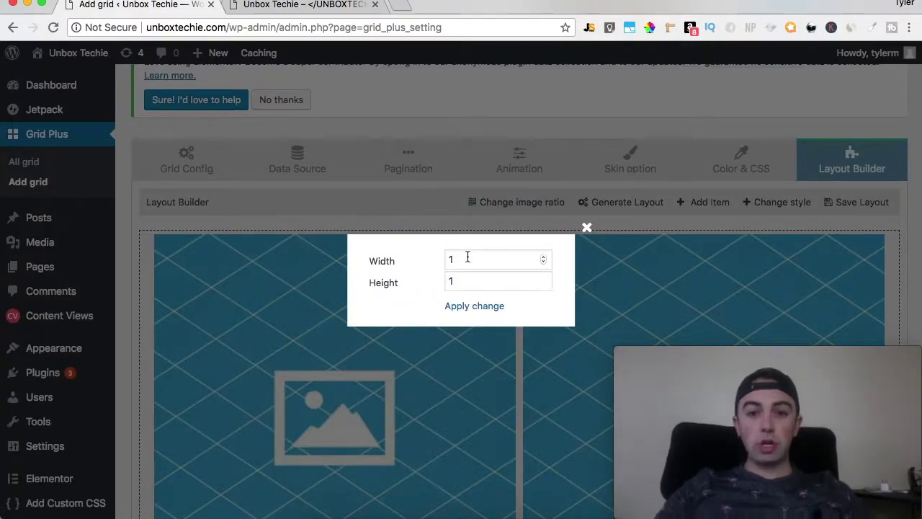
drag(467, 257, 441, 255)
text(1280)
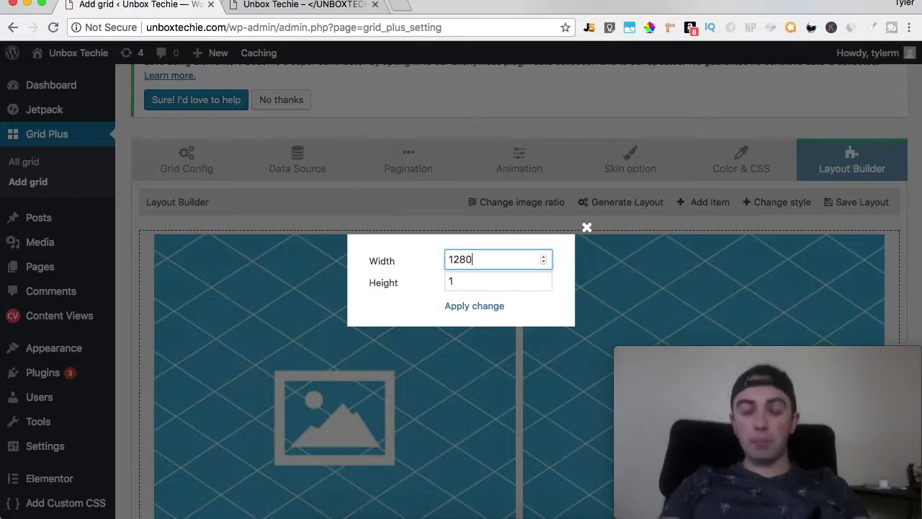
key(Tab)
text(720)
click(472, 306)
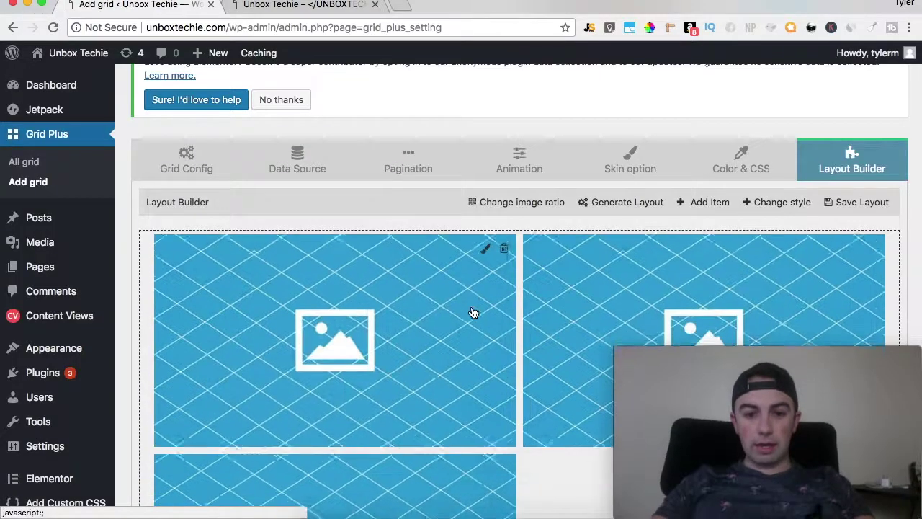
- Delete all the automatically generated placeholder items from the layout
scroll(472, 305, down, 5)
scroll(451, 180, up, 4)
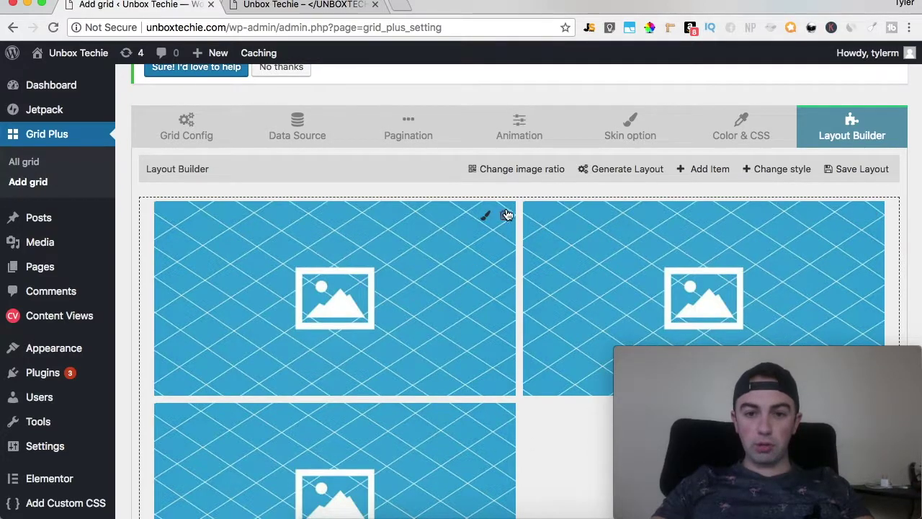
mouse_move(728, 362)
drag(728, 362, 108, 3)
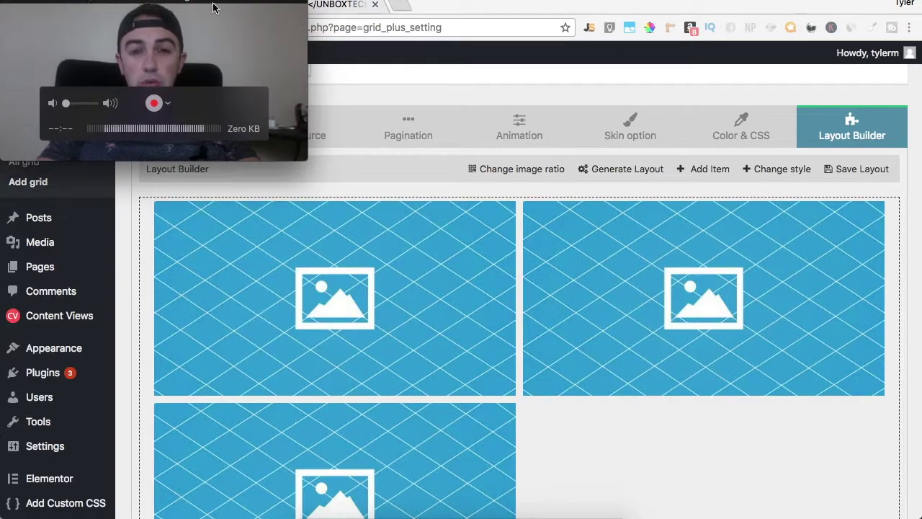
click(506, 220)
click(504, 217)
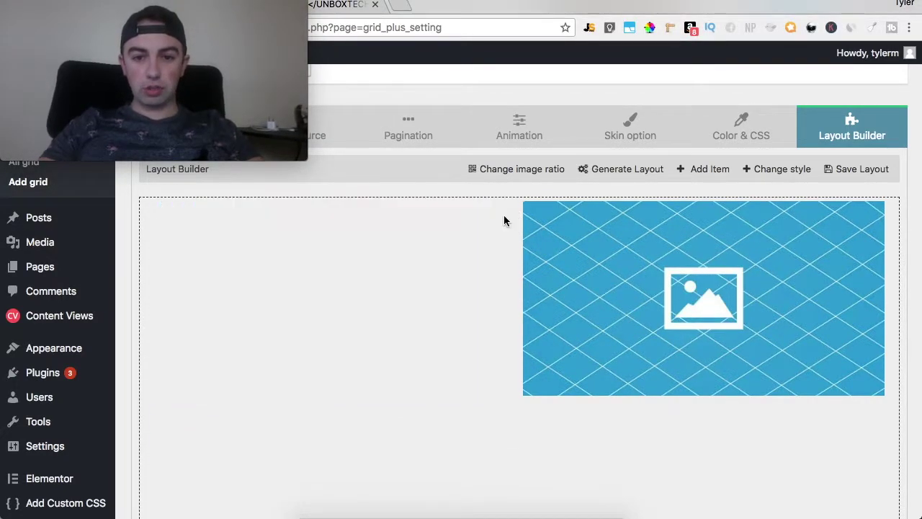
click(875, 218)
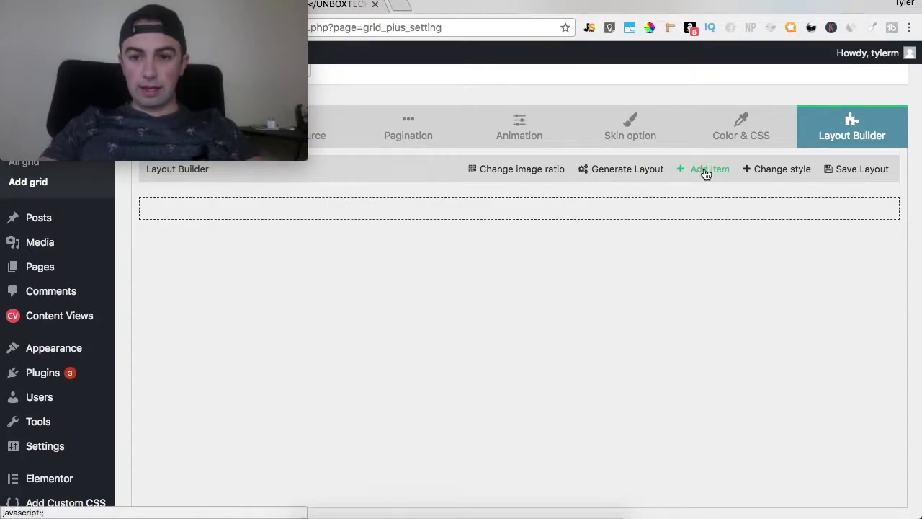
- Add an item with the "Thumbnail - title, excerpt" skin and stretch it across the full width of the layout
click(704, 172)
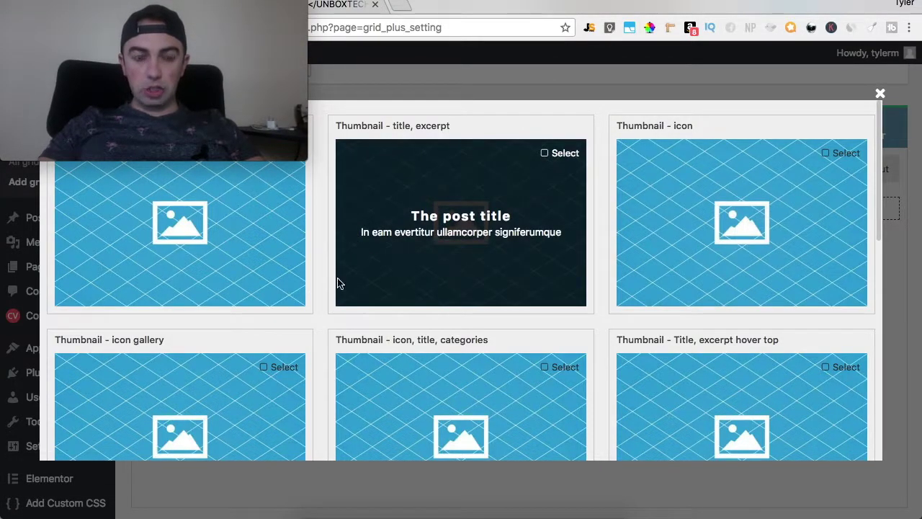
click(554, 153)
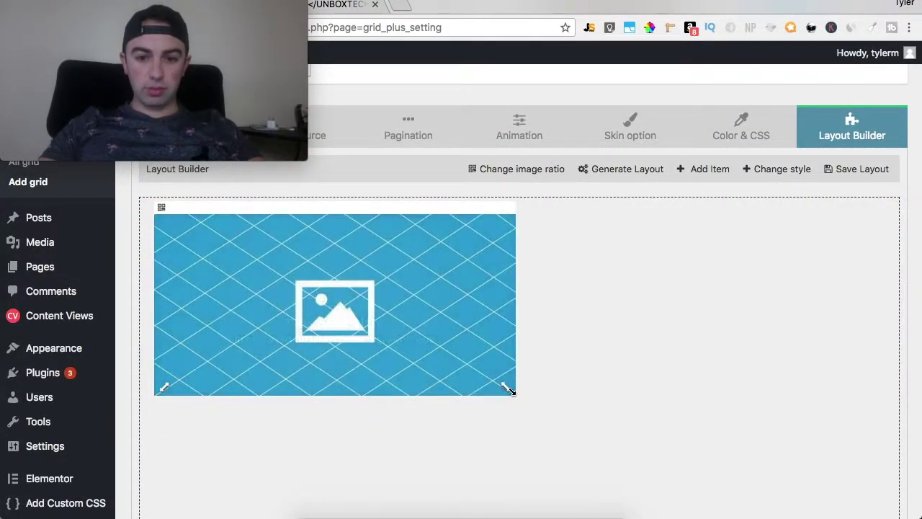
drag(507, 387, 893, 471)
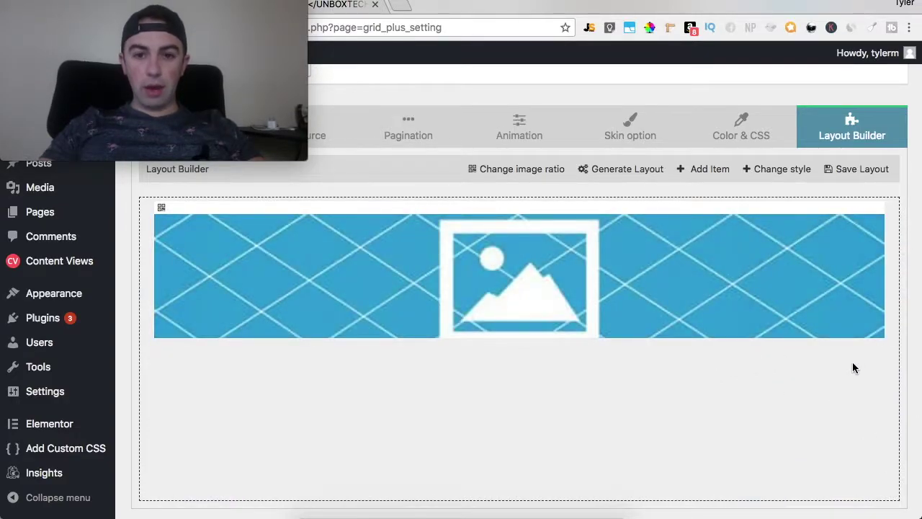
- Reapply the 1280 by 720 image ratio to the widened item and check how it fills the layout
click(520, 170)
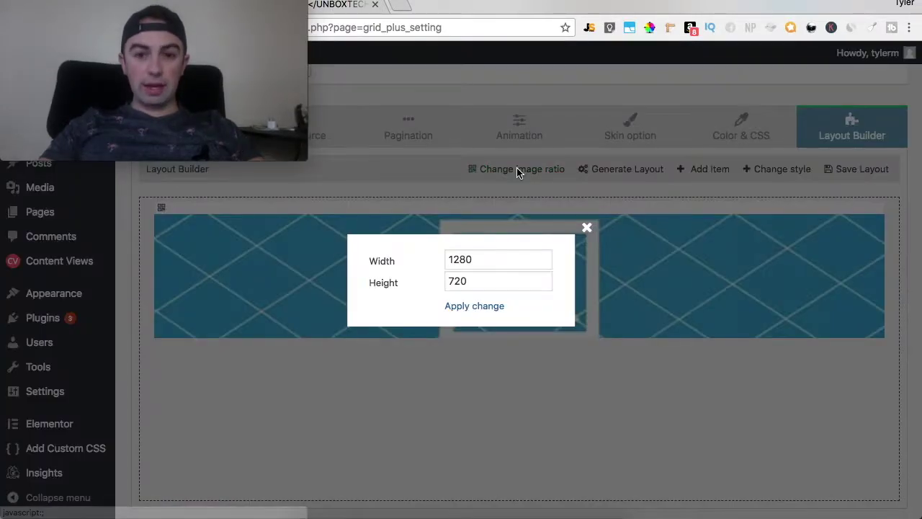
click(477, 306)
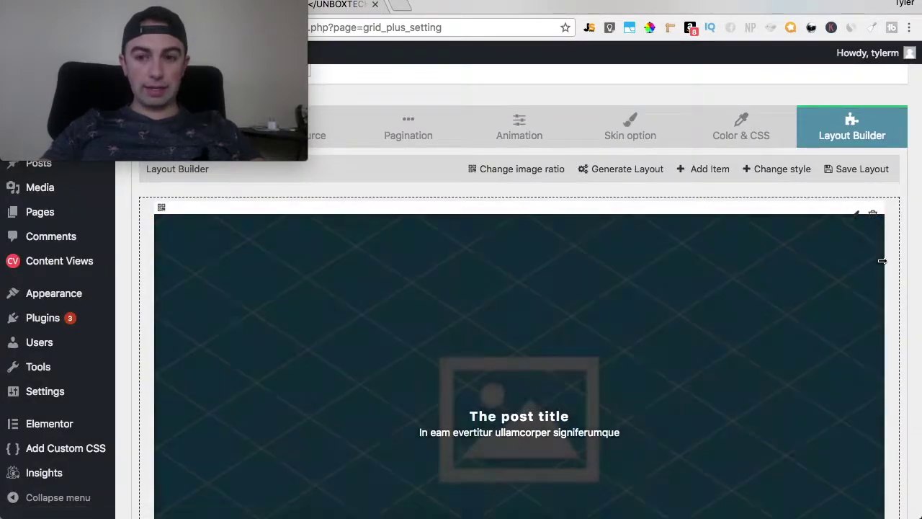
scroll(849, 224, down, 3)
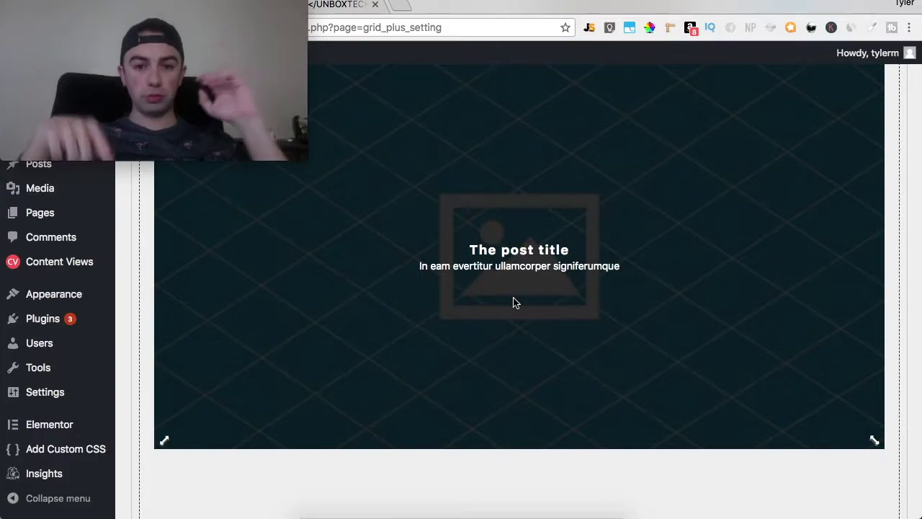
scroll(513, 302, up, 5)
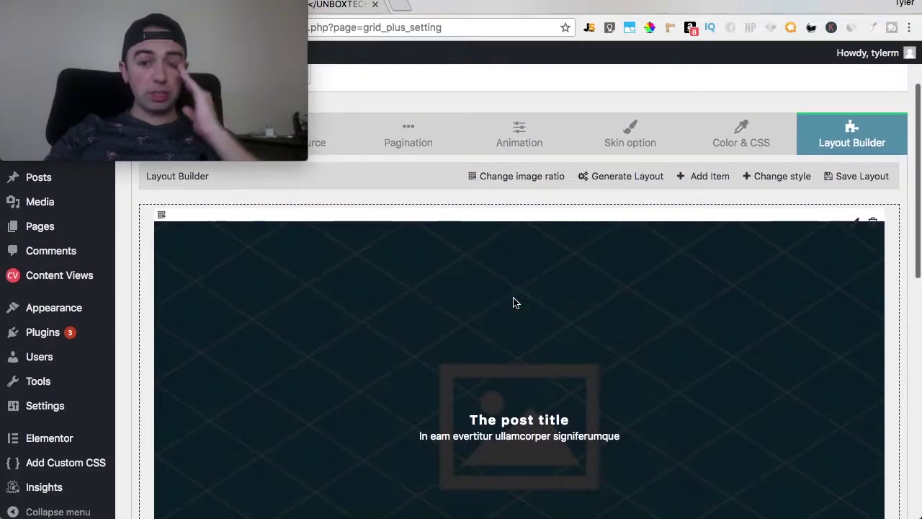
scroll(513, 302, down, 1)
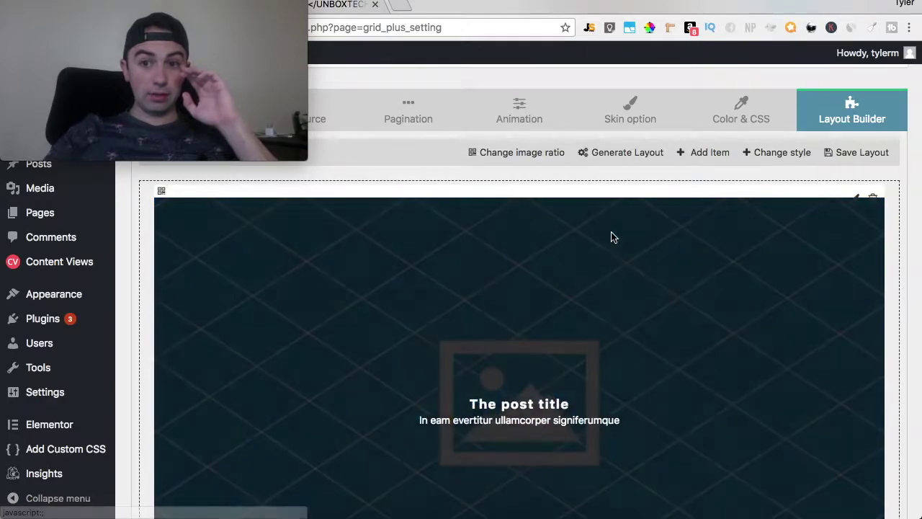
scroll(611, 237, down, 4)
scroll(612, 237, down, 3)
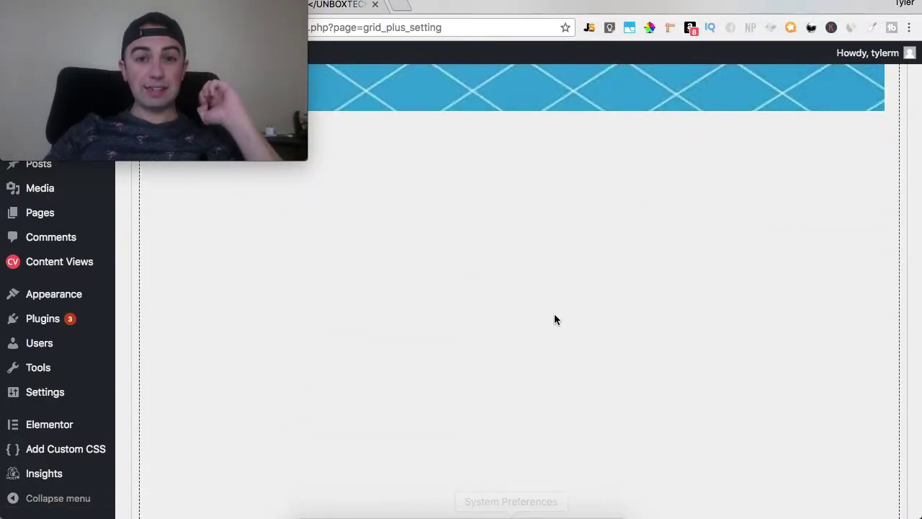
scroll(574, 268, up, 7)
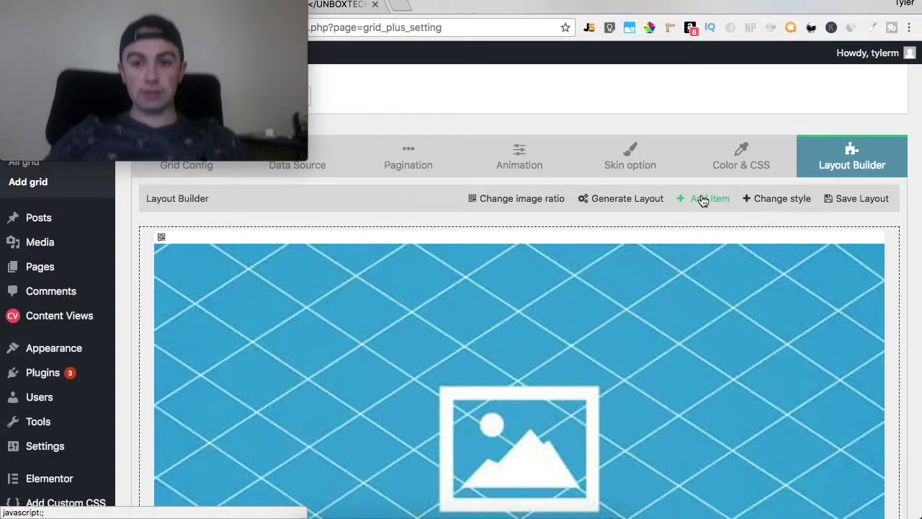
- Add a second item using the skin that shows the post title and excerpt beneath the thumbnail
click(703, 201)
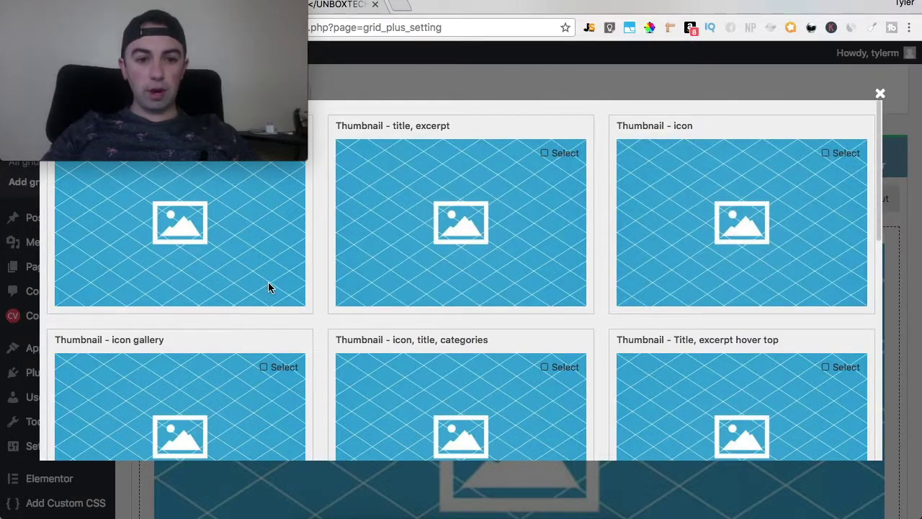
scroll(268, 286, down, 5)
scroll(740, 386, down, 2)
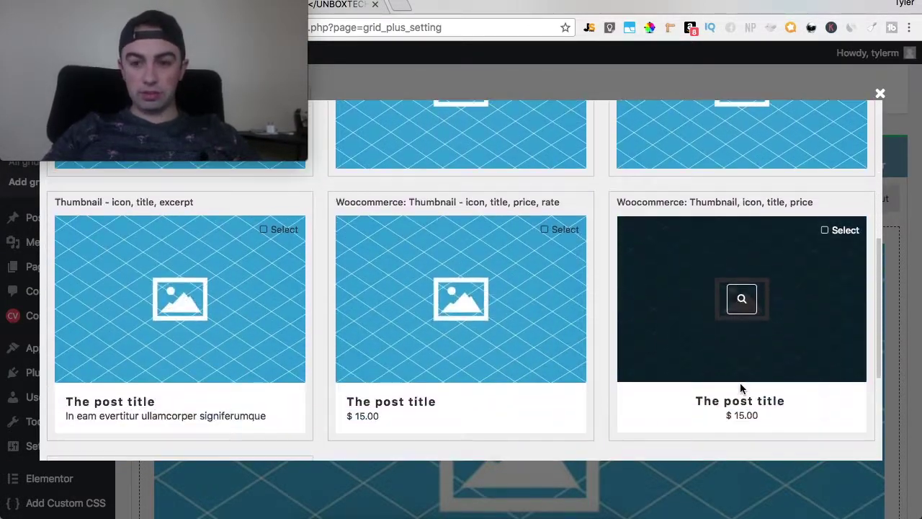
scroll(786, 230, up, 2)
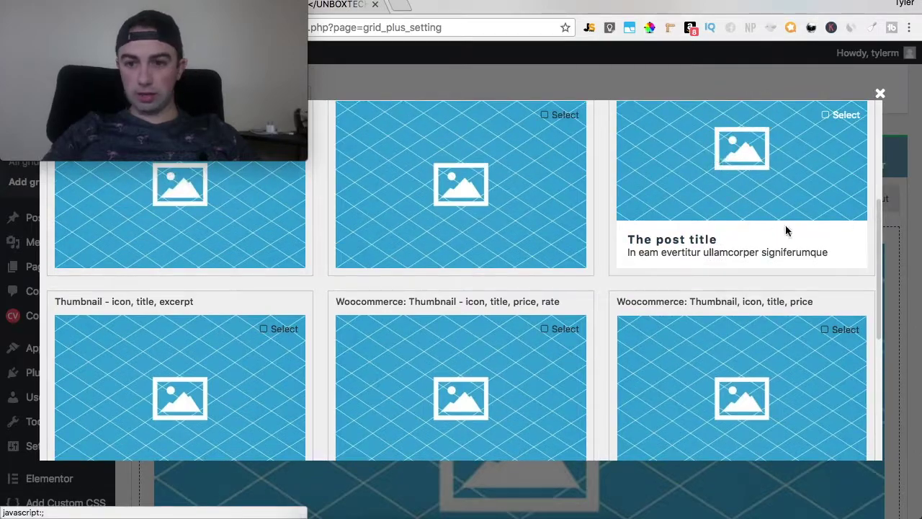
click(821, 130)
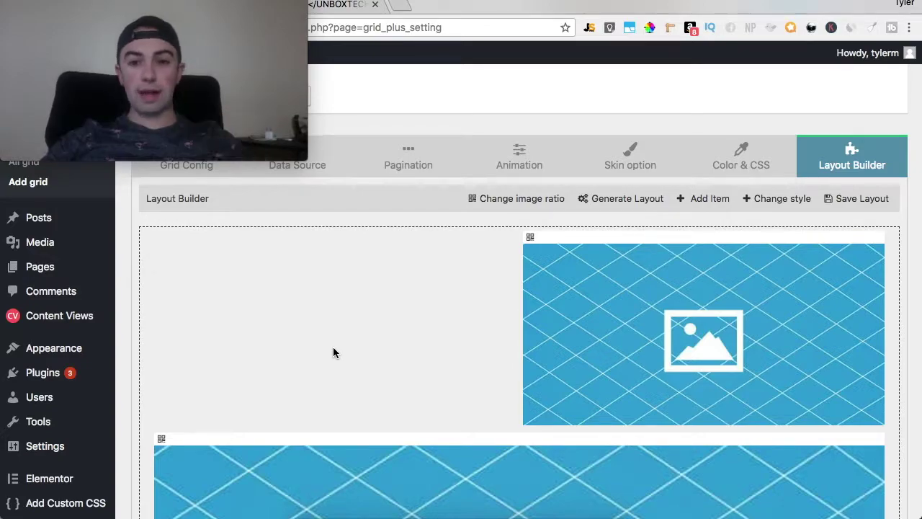
- Widen the second item to the full layout width, reapplying the 1280 by 720 image ratio to restore its proportions
mouse_move(627, 362)
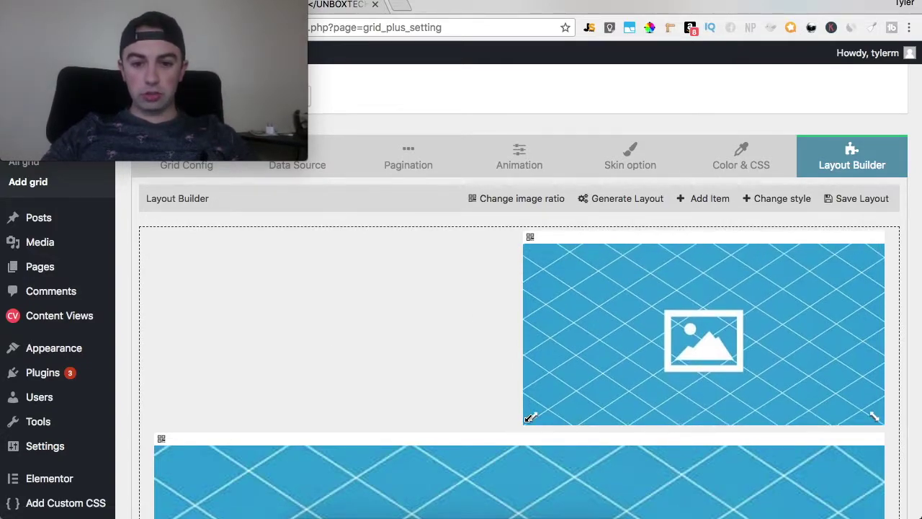
right_click(524, 401)
click(423, 403)
drag(531, 419, 158, 418)
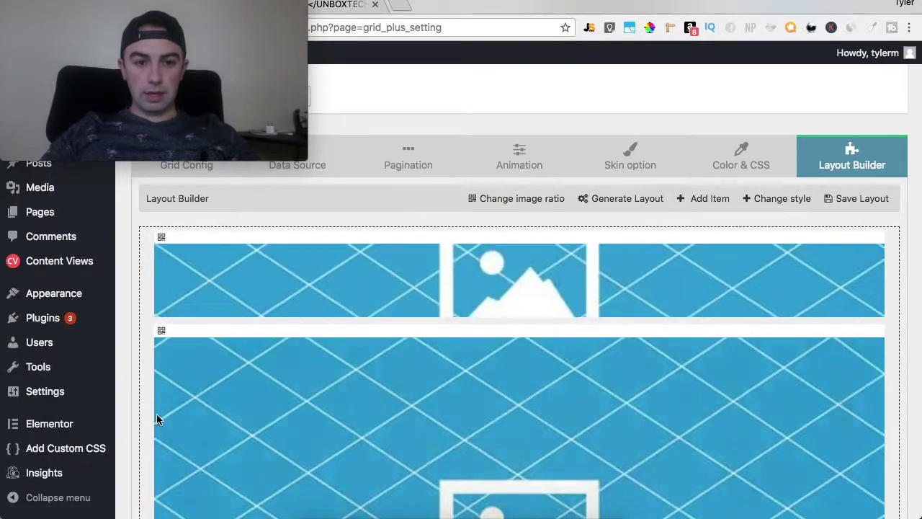
click(526, 205)
click(500, 311)
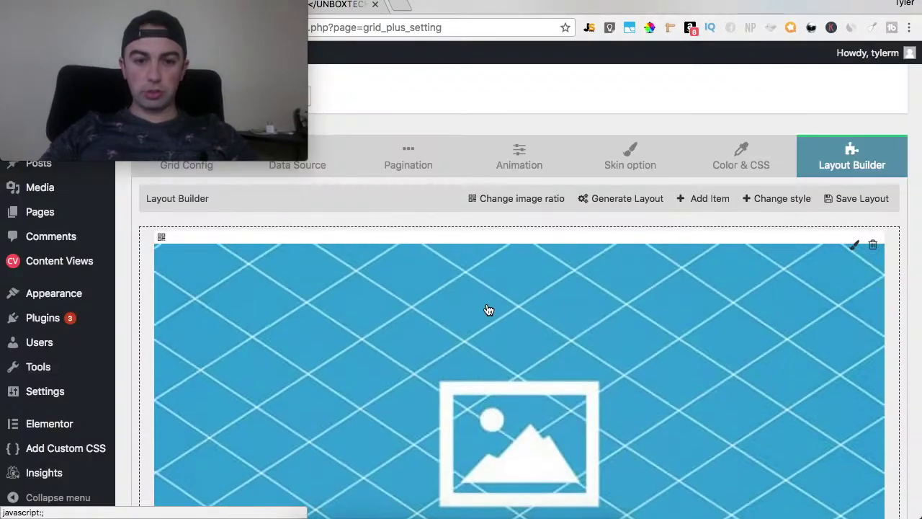
scroll(643, 288, down, 4)
scroll(642, 289, down, 1)
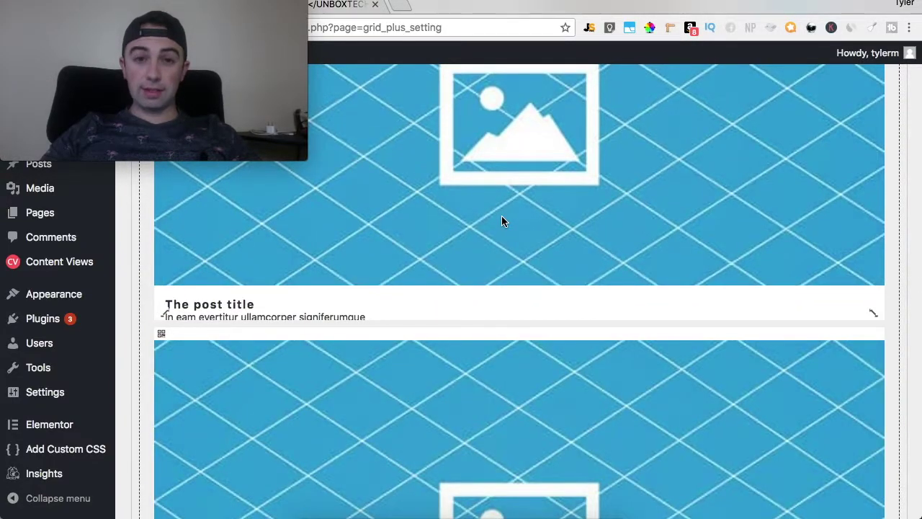
scroll(485, 407, up, 1)
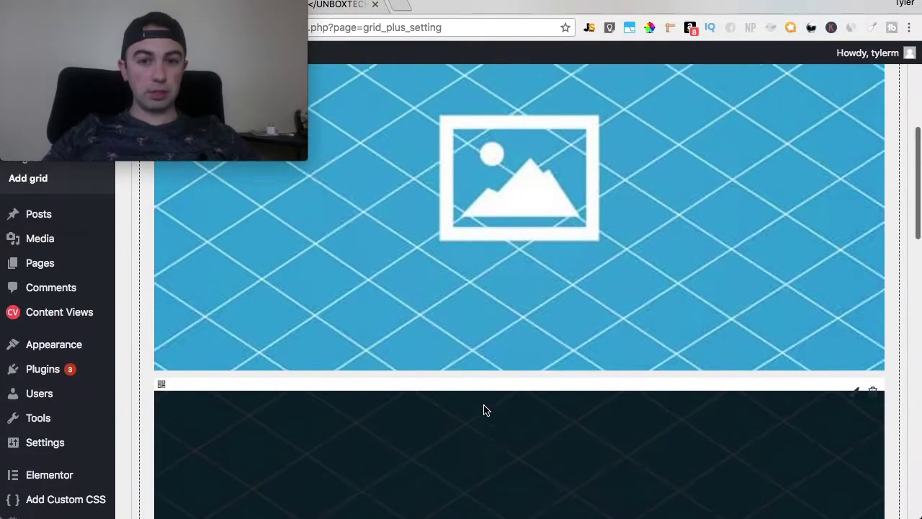
scroll(485, 409, up, 4)
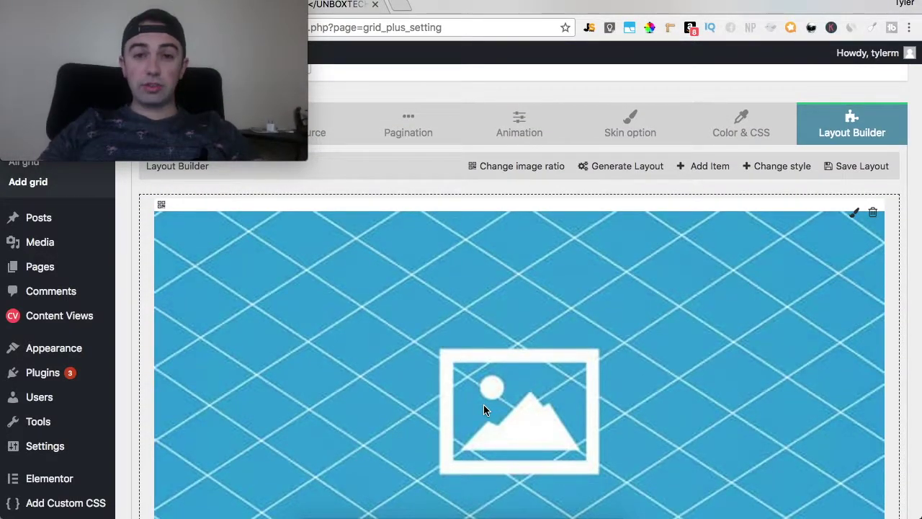
scroll(483, 406, up, 2)
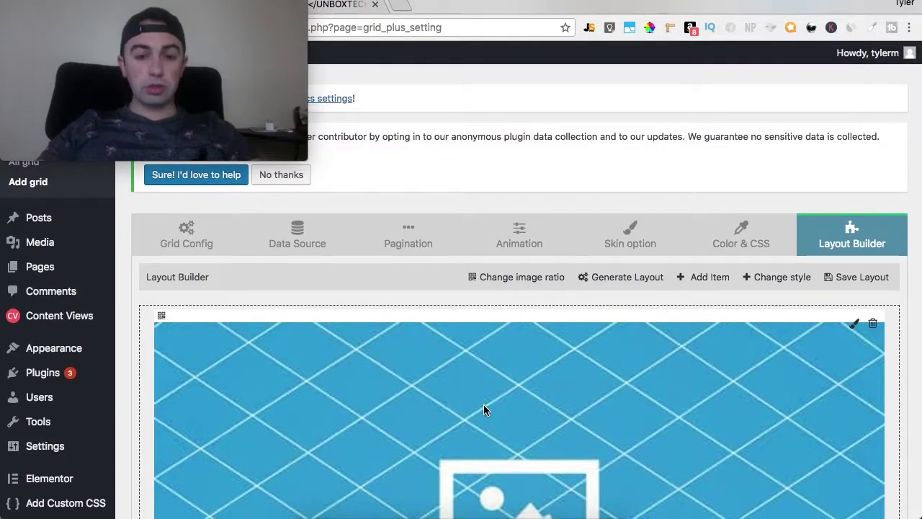
- Review the grid's data source settings, including the post order options, and return to the layout builder
click(263, 247)
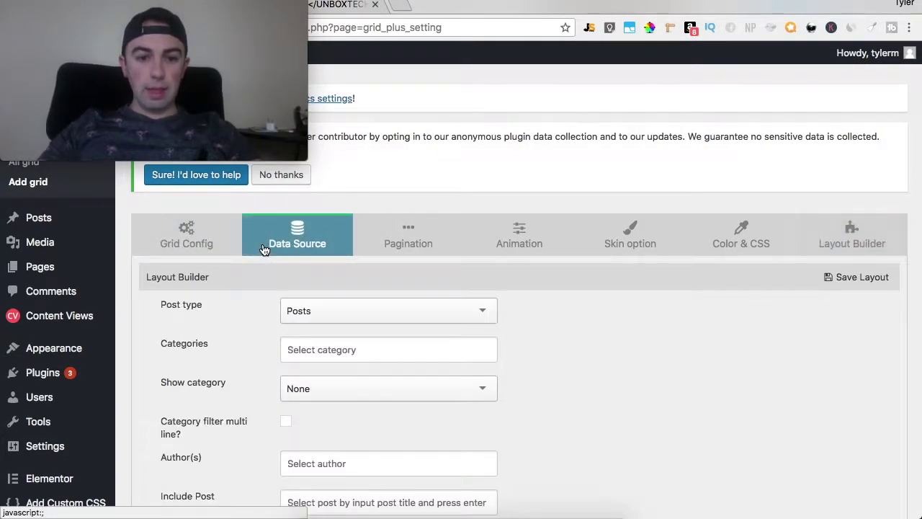
scroll(264, 249, down, 3)
scroll(265, 249, down, 1)
click(374, 405)
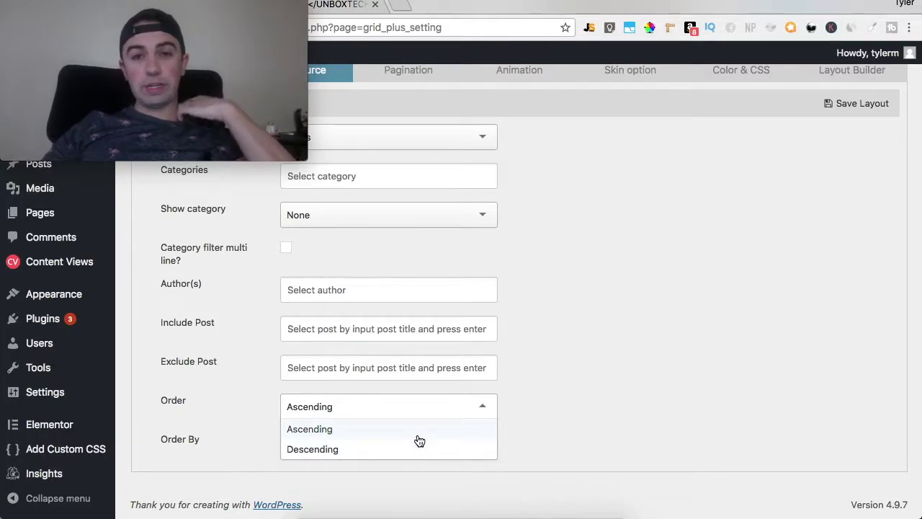
scroll(419, 440, up, 4)
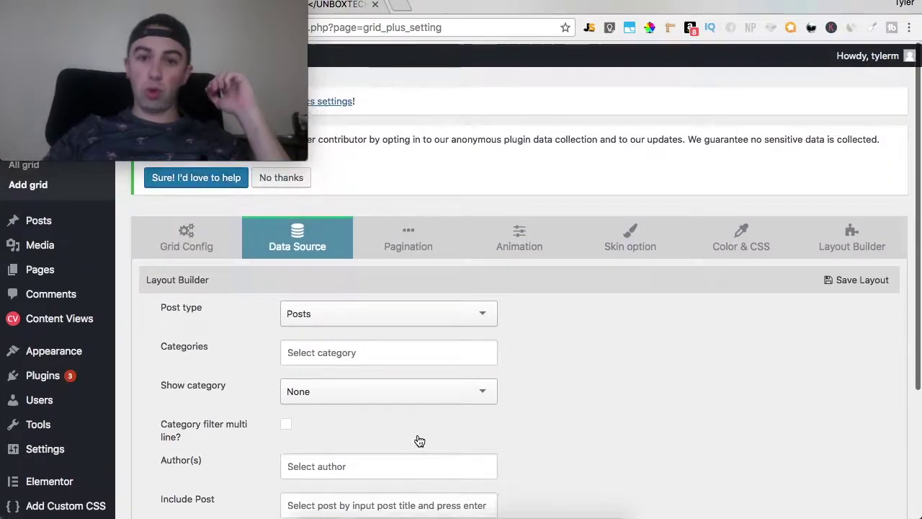
click(848, 245)
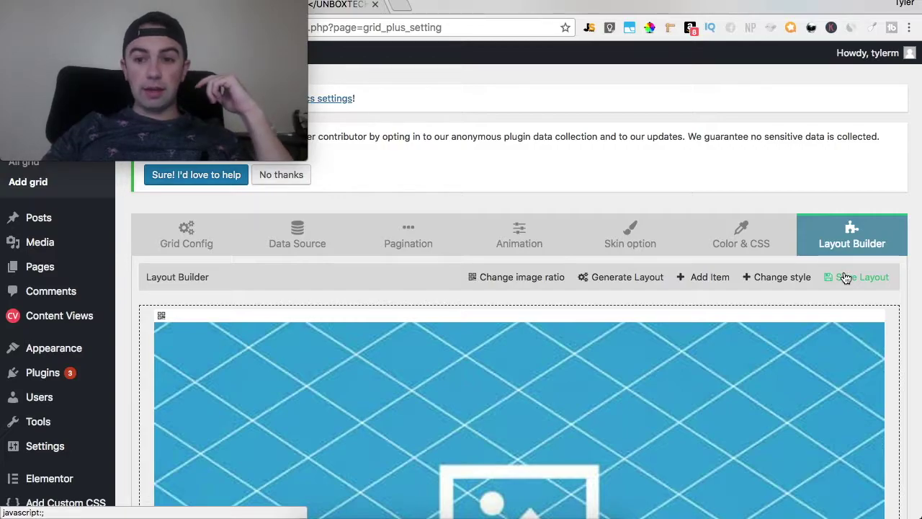
mouse_move(133, 9)
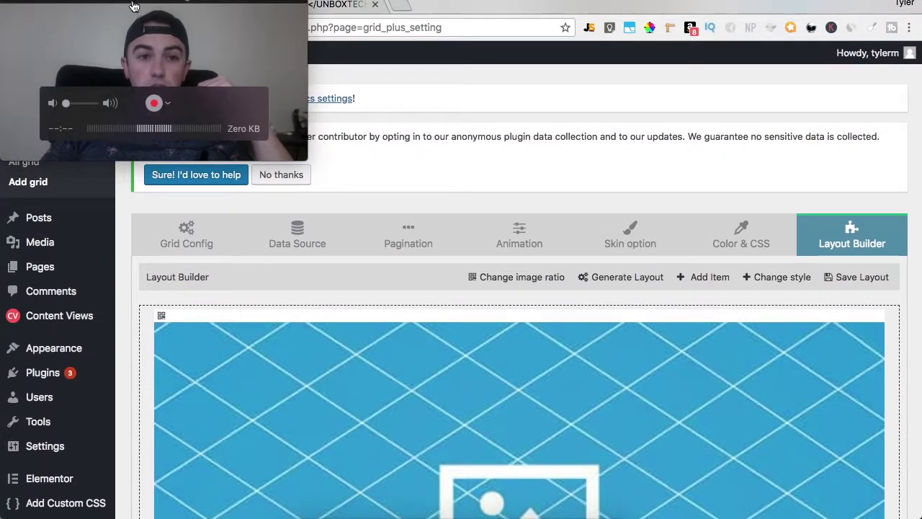
drag(133, 9, 748, 381)
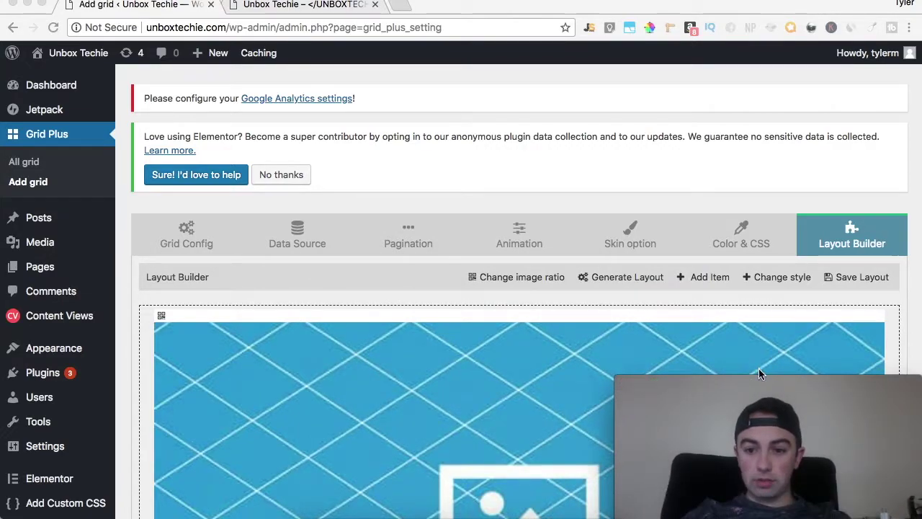
drag(761, 383, 761, 366)
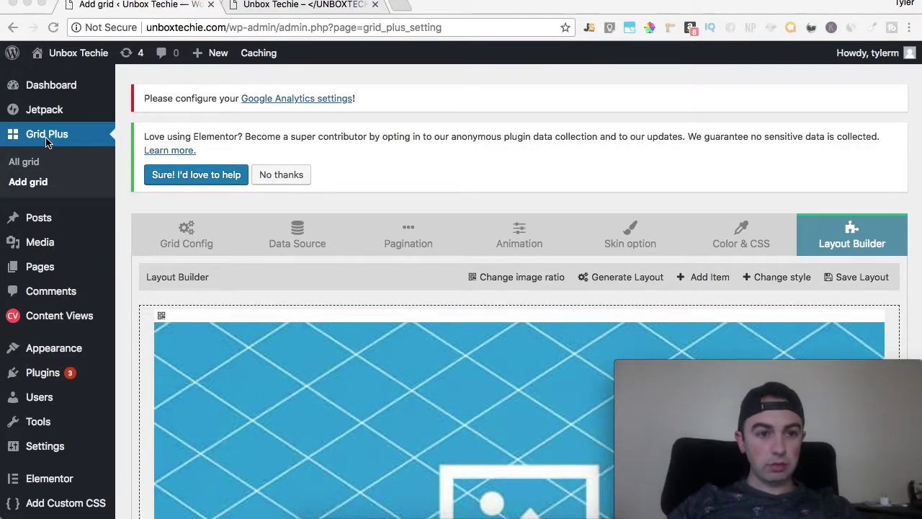
- Open the list of all grids and copy the shortcode of the "Vid" grid
click(17, 165)
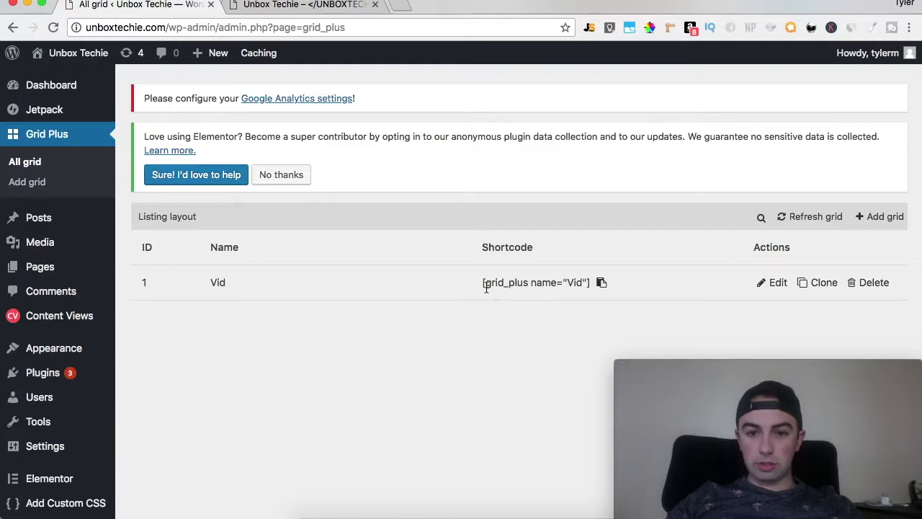
click(602, 283)
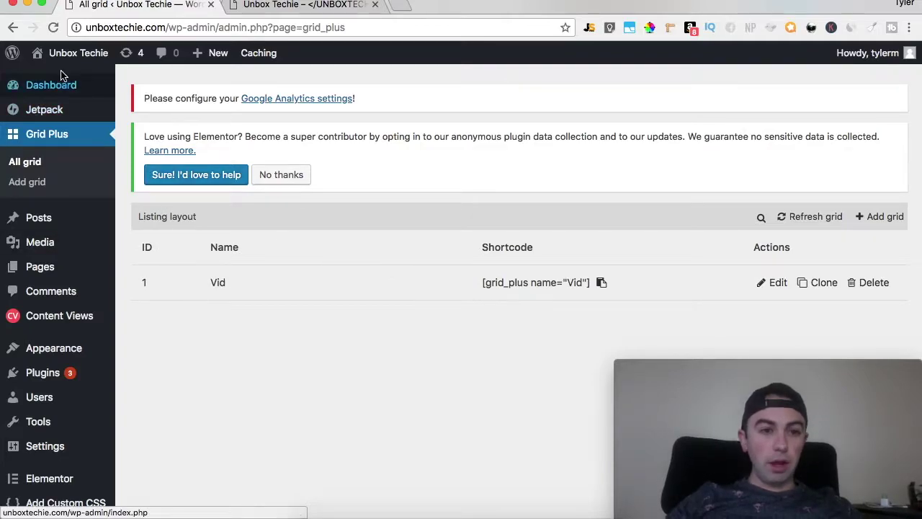
- Check the Recent Posts section on the Unbox Techie home page and return to the grid list
click(299, 12)
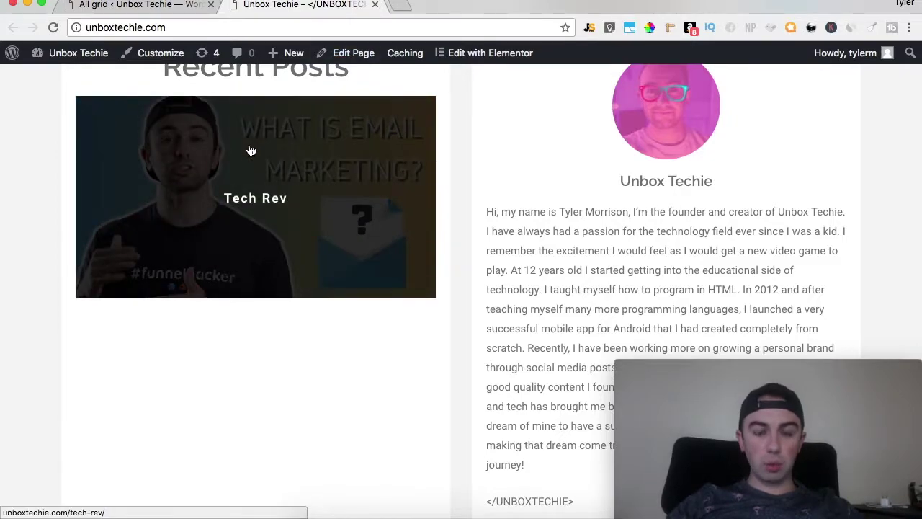
click(129, 5)
mouse_move(59, 321)
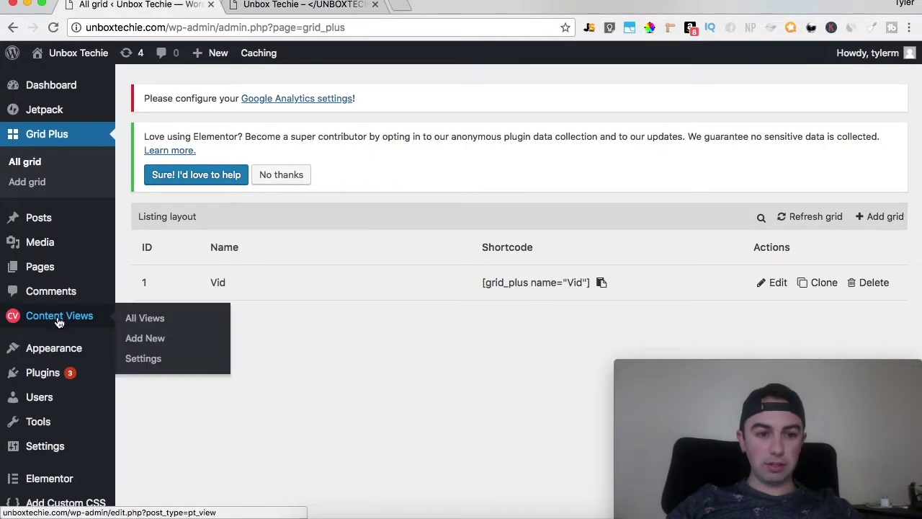
click(252, 5)
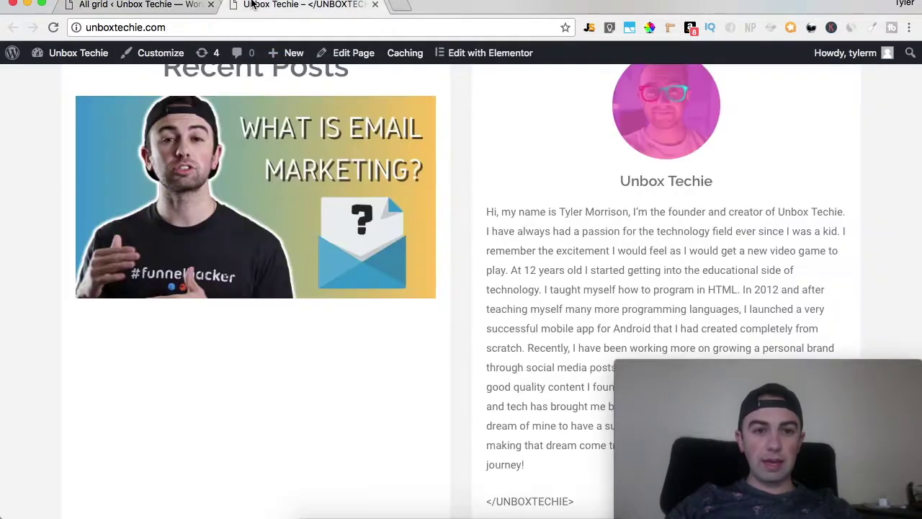
click(137, 6)
mouse_move(64, 322)
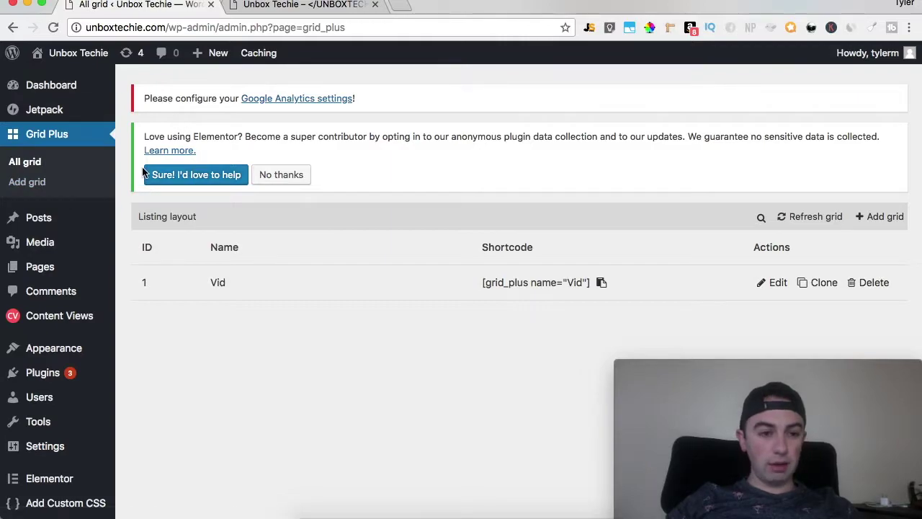
scroll(71, 235, down, 2)
scroll(72, 235, up, 2)
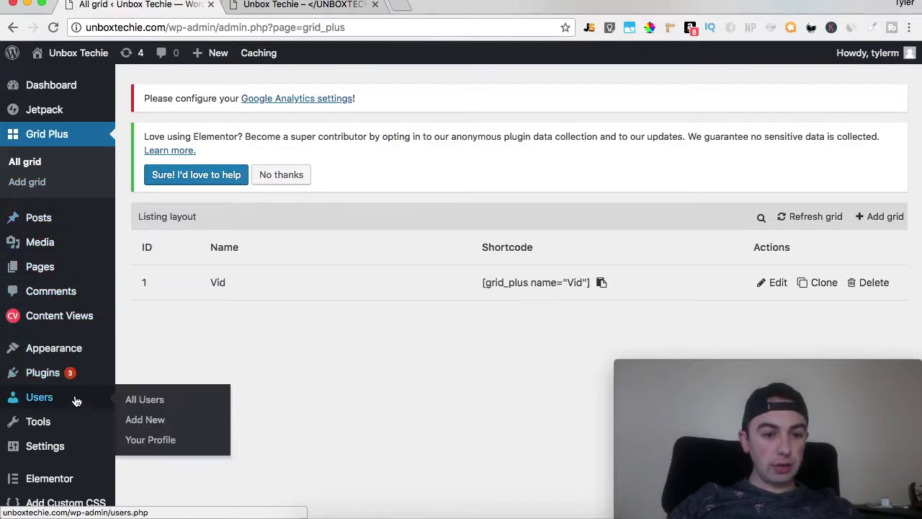
- Open the installed plugins list and review the plugins the site uses, from Akismet Anti-Spam to WP Add Custom CSS
mouse_move(69, 374)
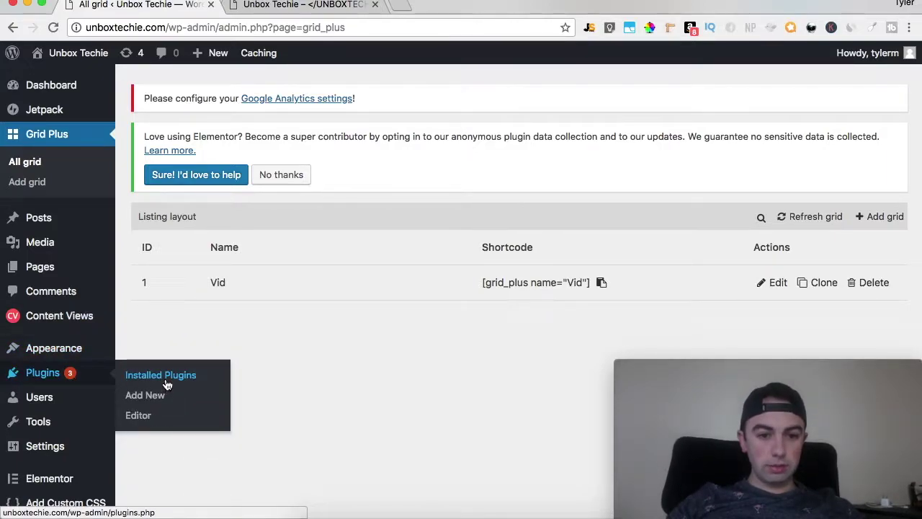
click(167, 375)
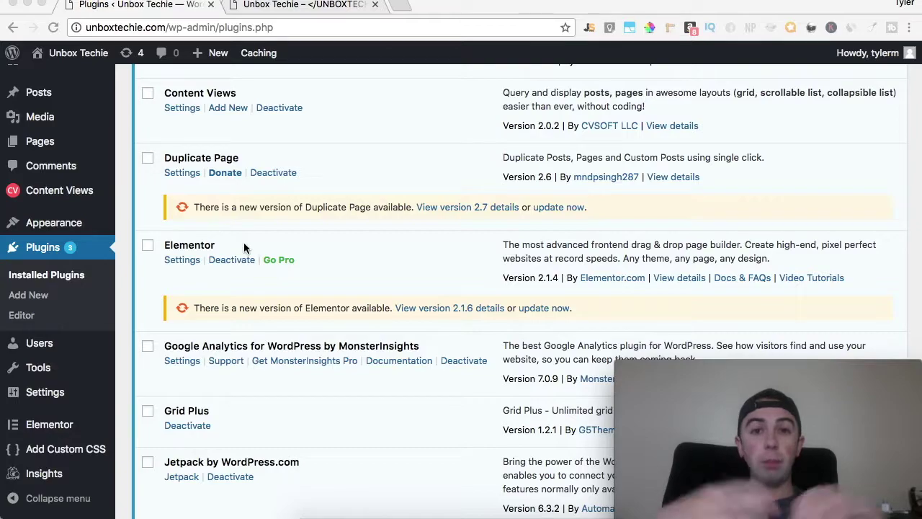
scroll(183, 178, up, 5)
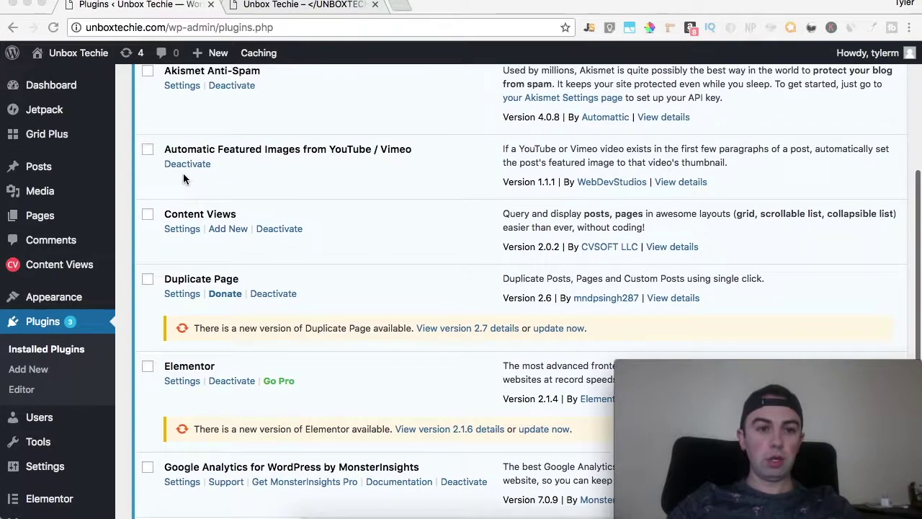
scroll(183, 174, down, 8)
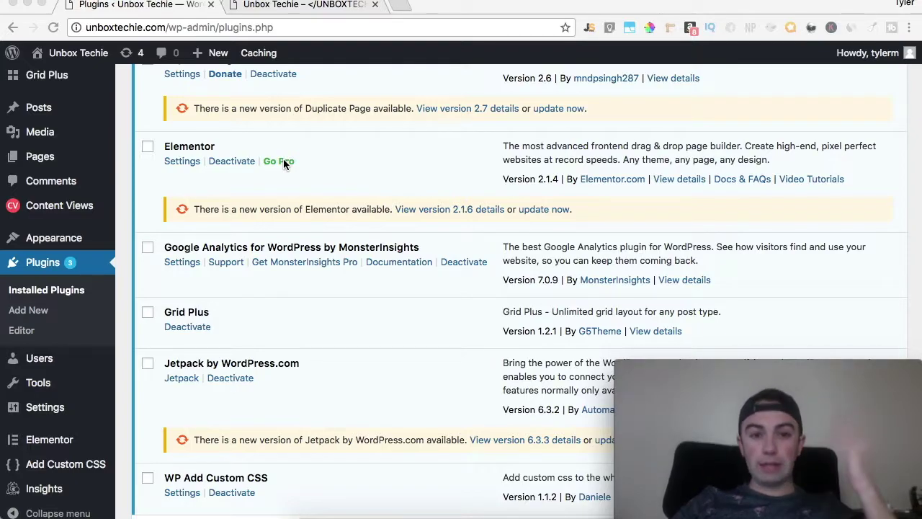
scroll(353, 166, up, 5)
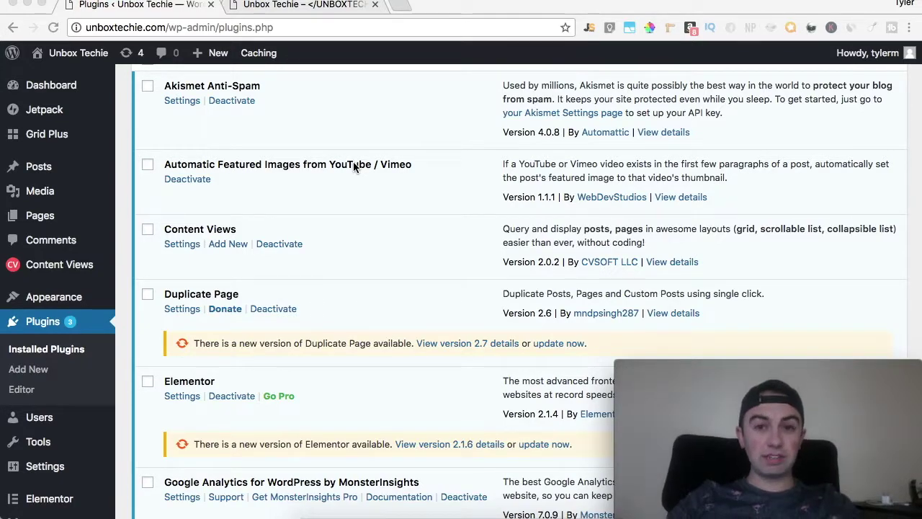
scroll(353, 163, down, 3)
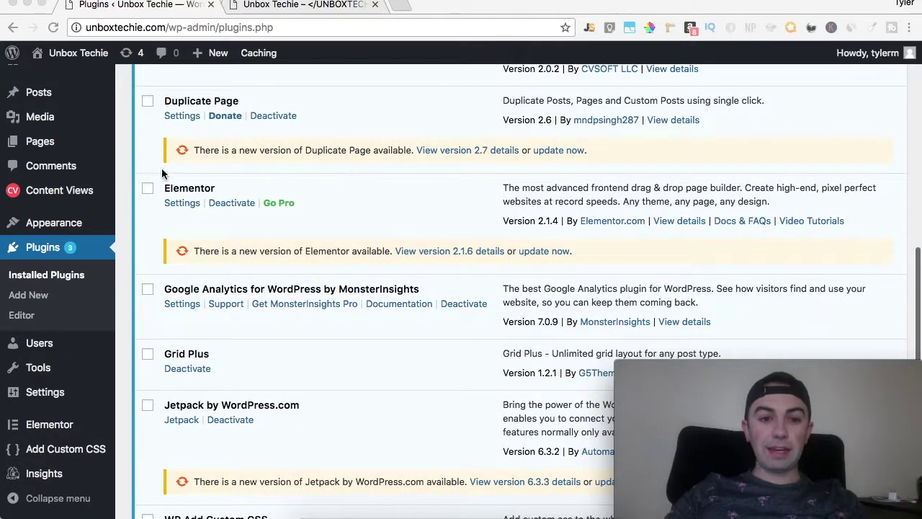
scroll(198, 189, up, 4)
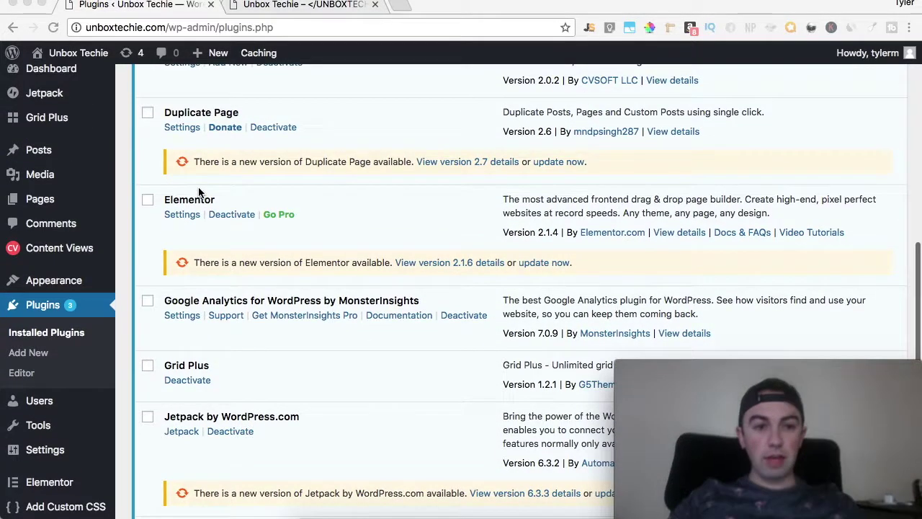
scroll(198, 187, up, 10)
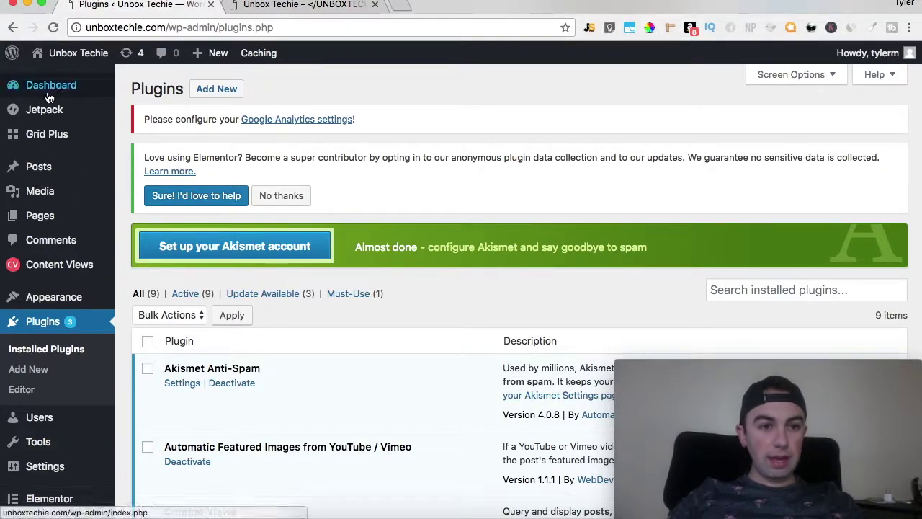
- Create a new page named "title" and publish it
mouse_move(44, 90)
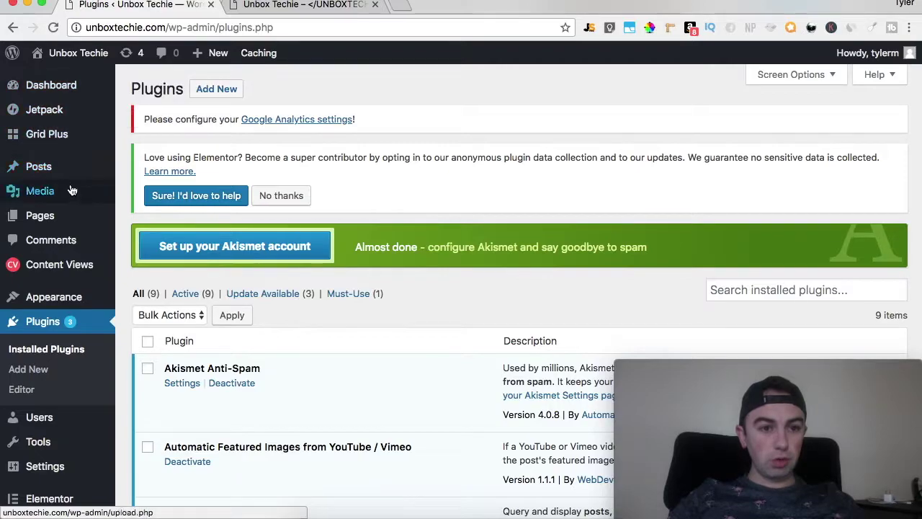
mouse_move(66, 168)
mouse_move(74, 214)
click(144, 237)
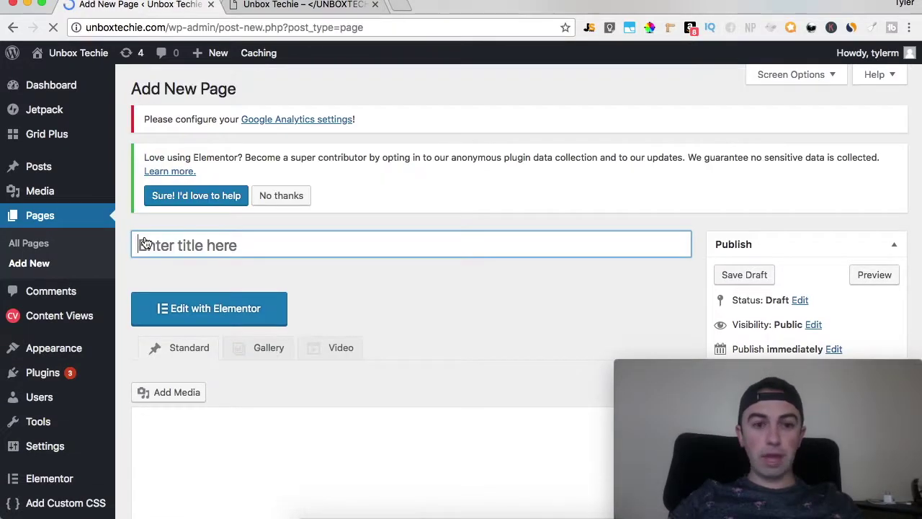
scroll(495, 230, down, 2)
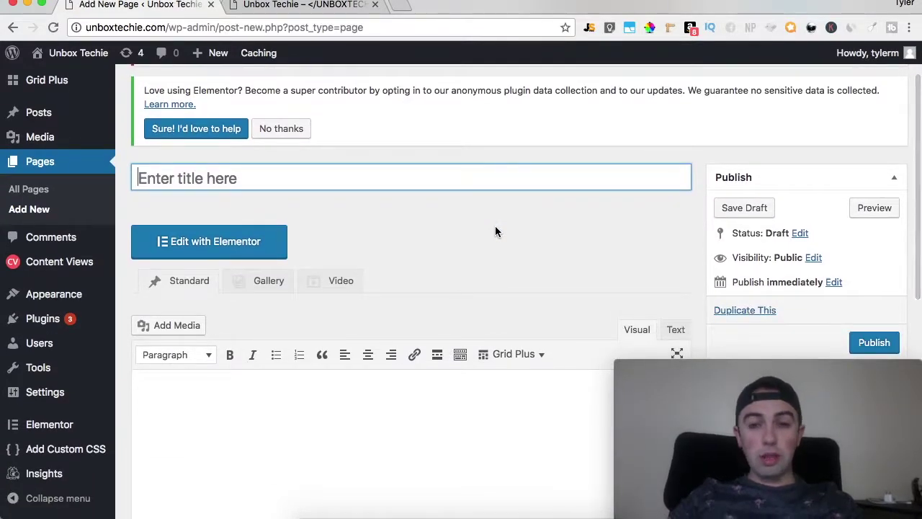
scroll(495, 231, down, 2)
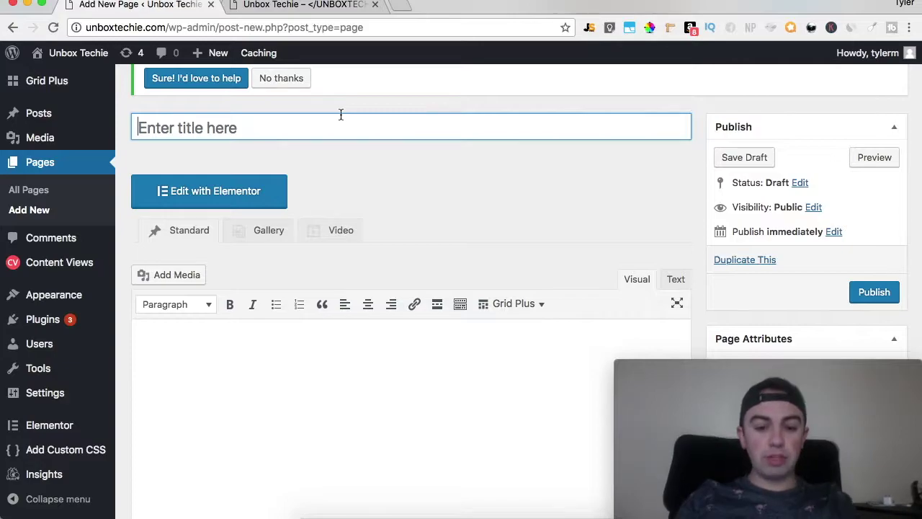
text(title)
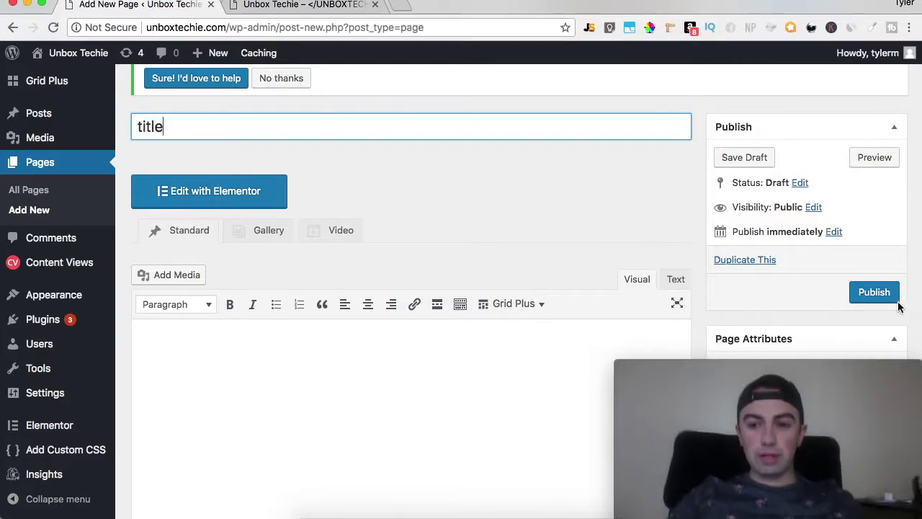
click(873, 292)
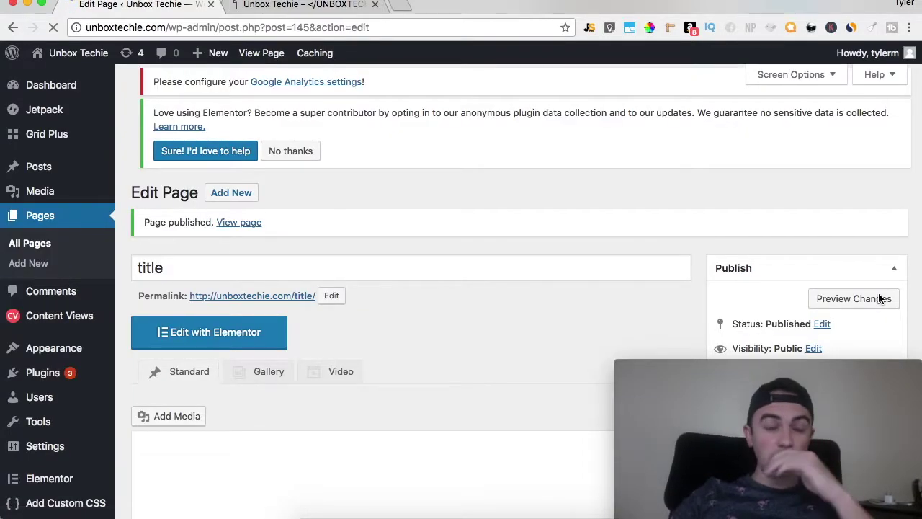
- Set the page's template to Elementor Canvas and update the page
scroll(878, 292, down, 5)
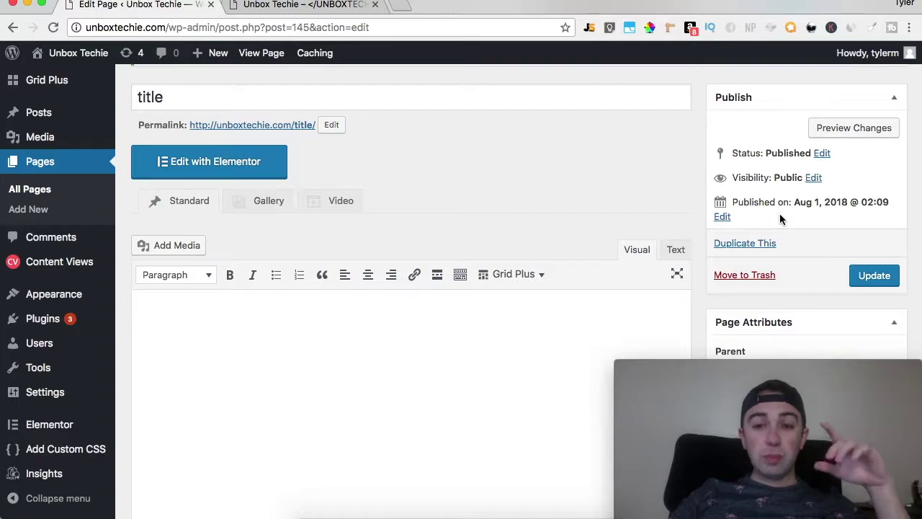
scroll(779, 213, down, 3)
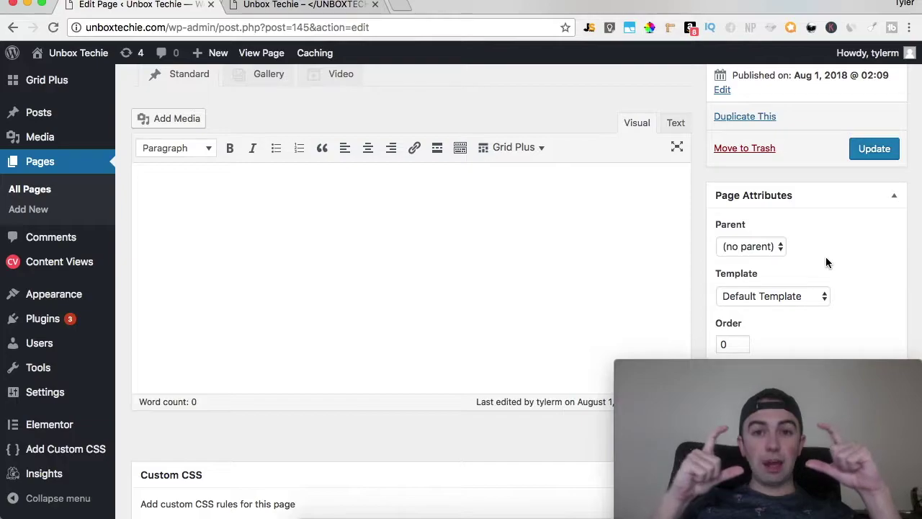
click(784, 296)
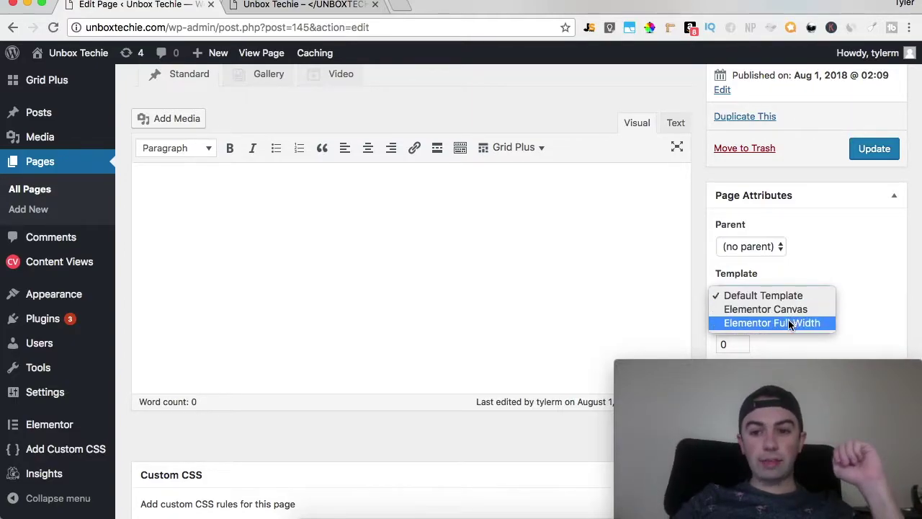
click(776, 311)
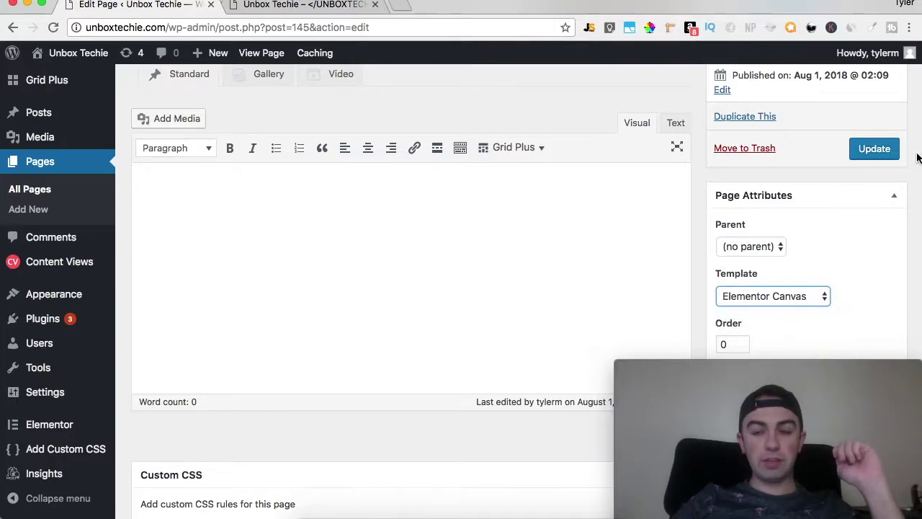
click(874, 149)
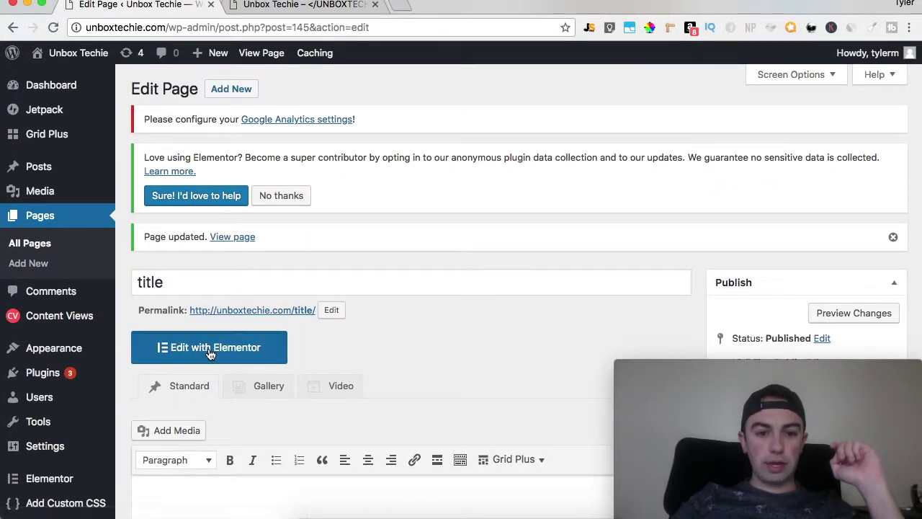
- Open the page in the Elementor editor and add a Heading widget to the empty canvas
click(211, 350)
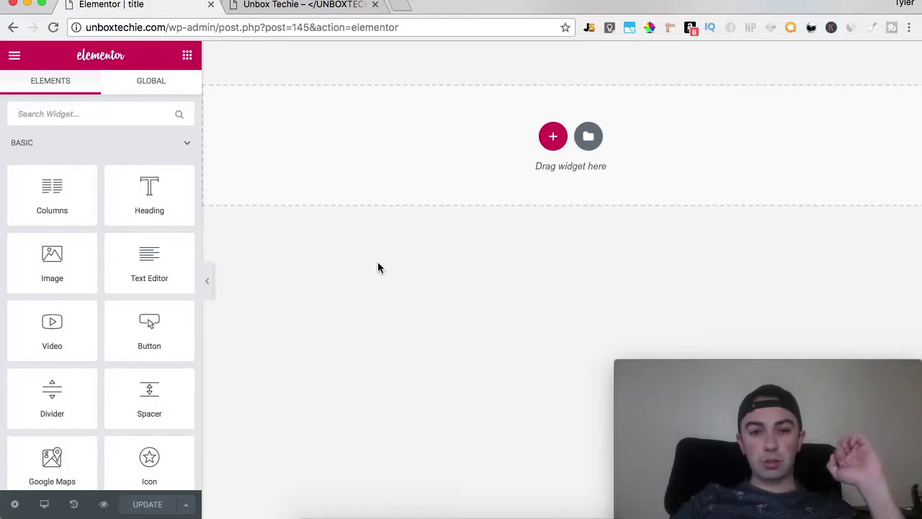
drag(141, 197, 440, 154)
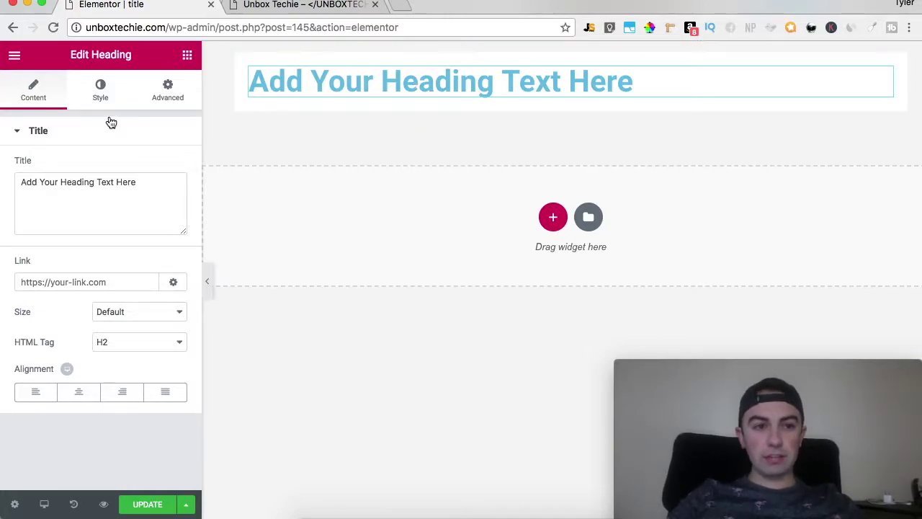
- Replace the heading's placeholder text with "New Tech Review"
click(16, 59)
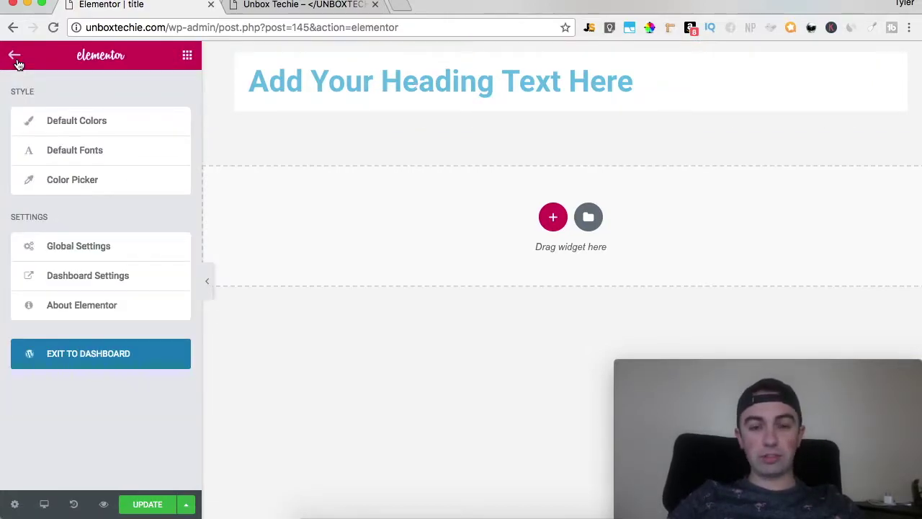
click(15, 59)
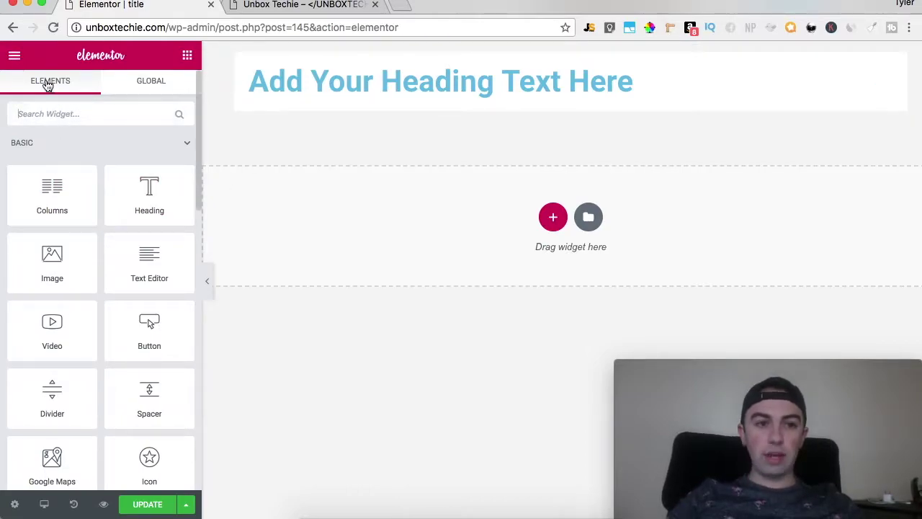
click(389, 78)
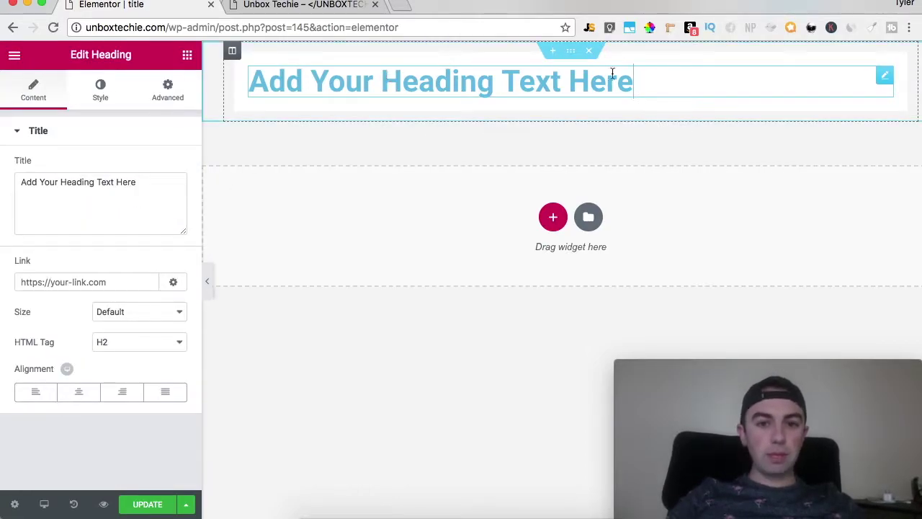
drag(647, 83, 241, 72)
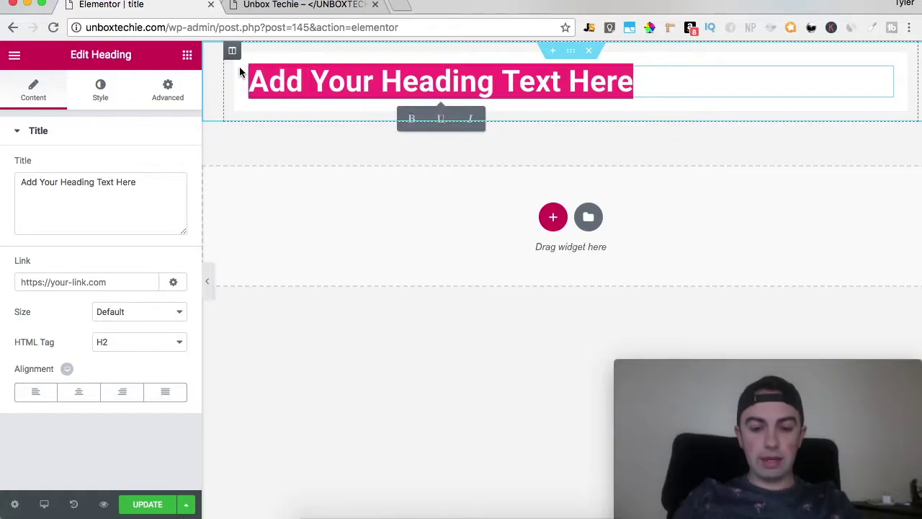
text(New Tech)
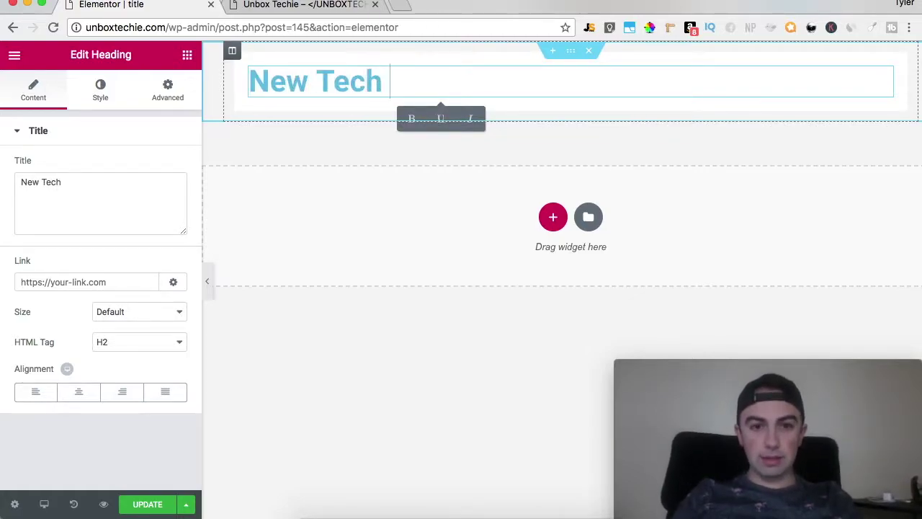
text( Review)
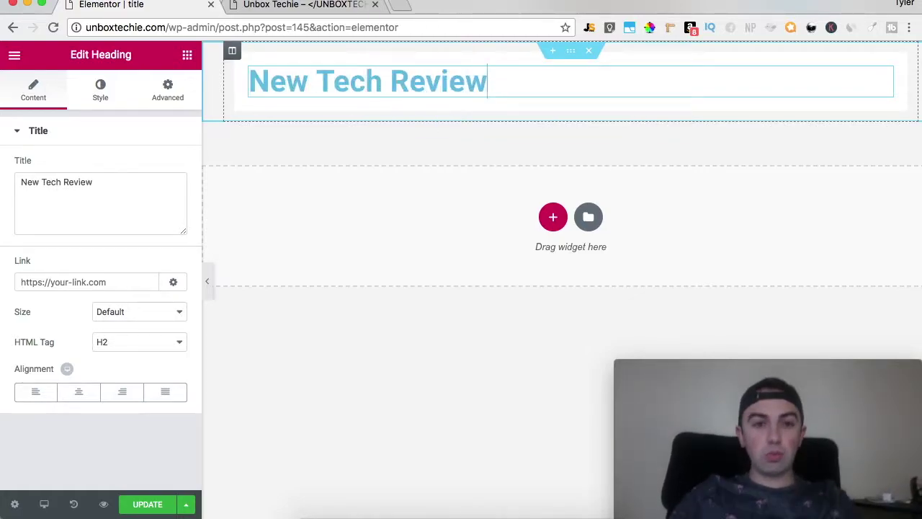
- Set the heading's text color to grey #9e9e9e and look through its blend mode options
click(101, 94)
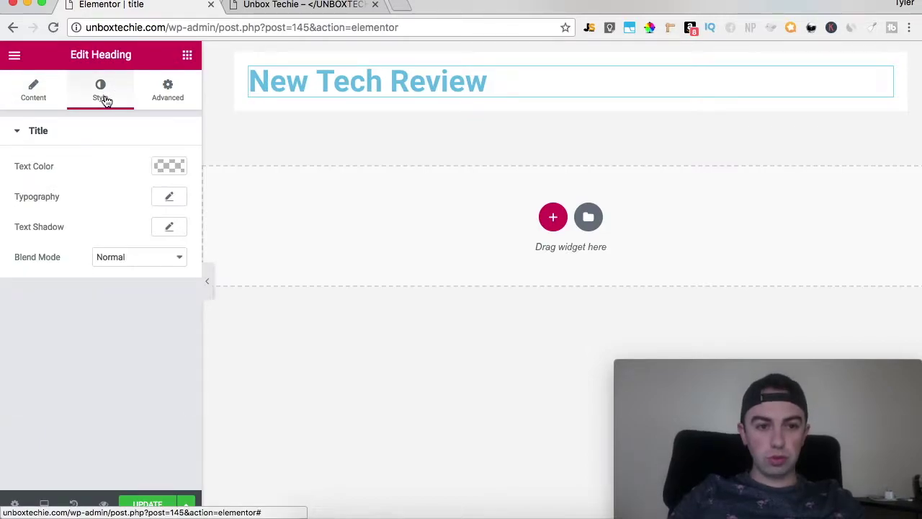
click(178, 173)
mouse_move(101, 228)
mouse_down()
mouse_move(123, 229)
mouse_move(84, 238)
mouse_move(105, 236)
mouse_up()
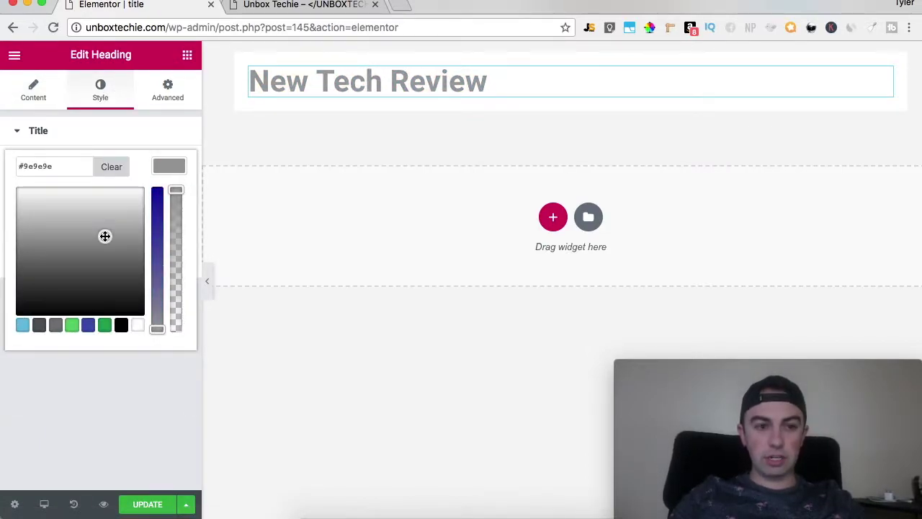
click(129, 366)
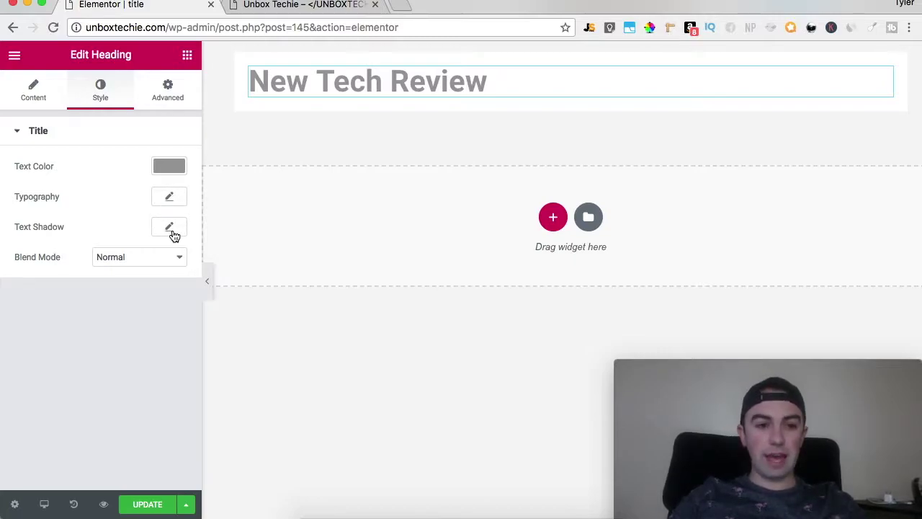
click(172, 257)
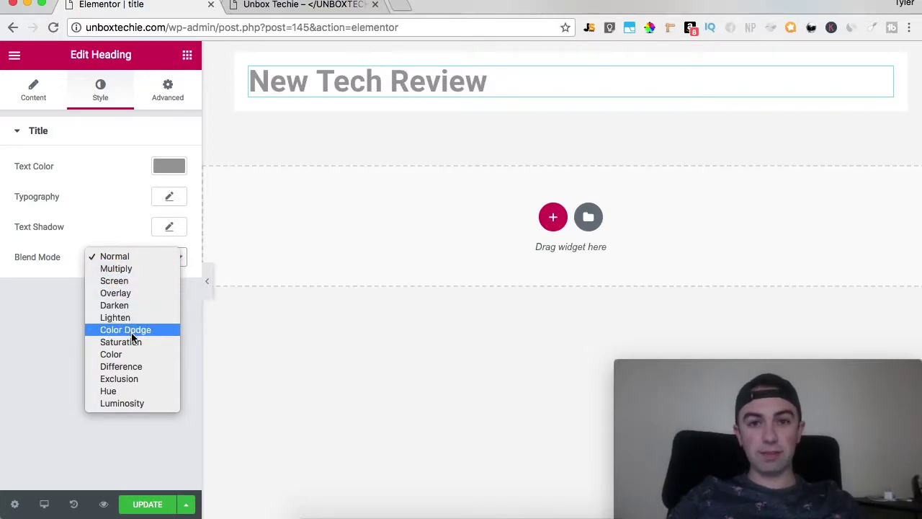
click(65, 334)
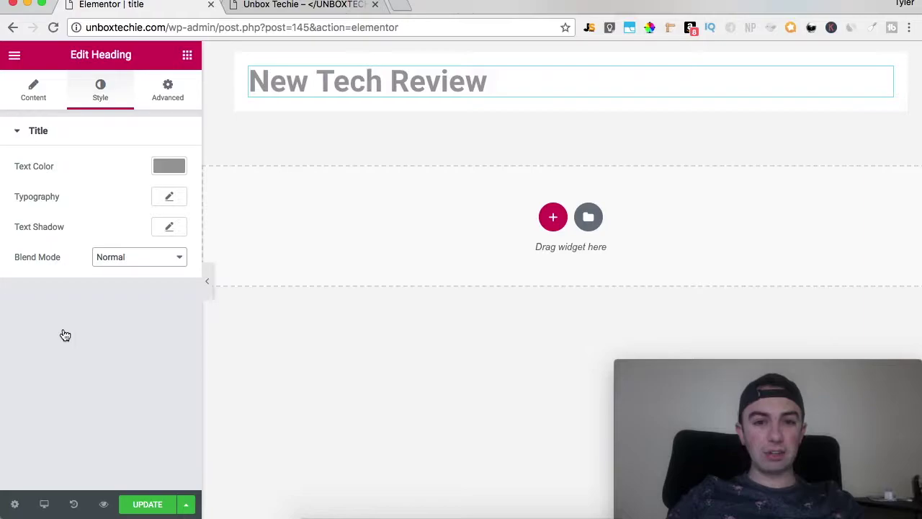
- Try centre and right alignment on the heading and settle on left alignment
click(37, 93)
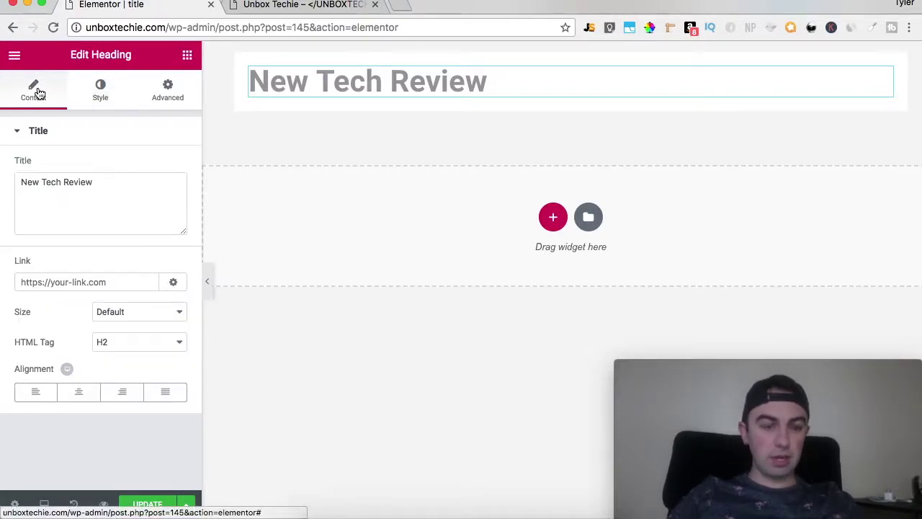
click(78, 393)
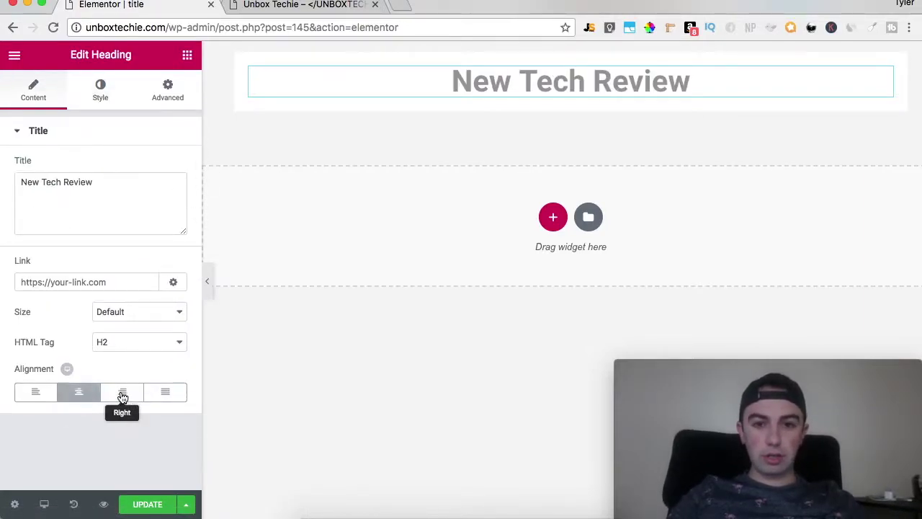
click(122, 392)
click(33, 392)
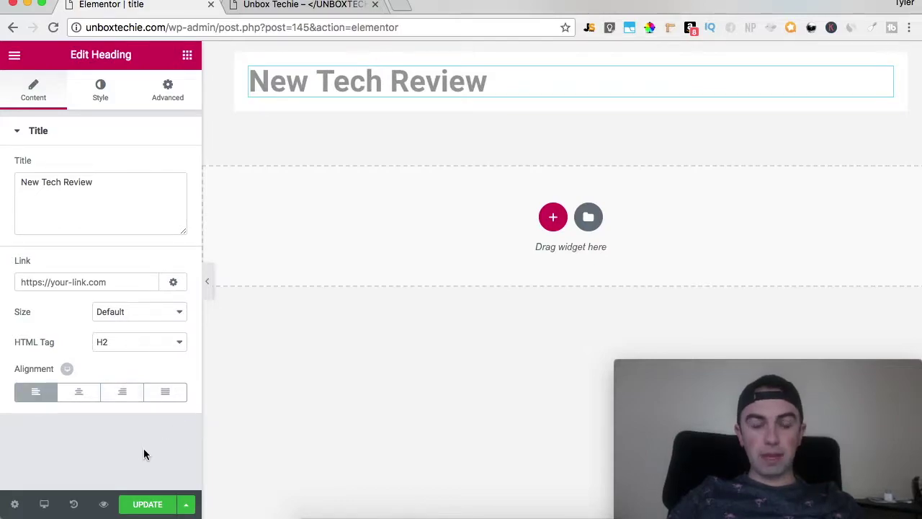
click(178, 346)
click(177, 343)
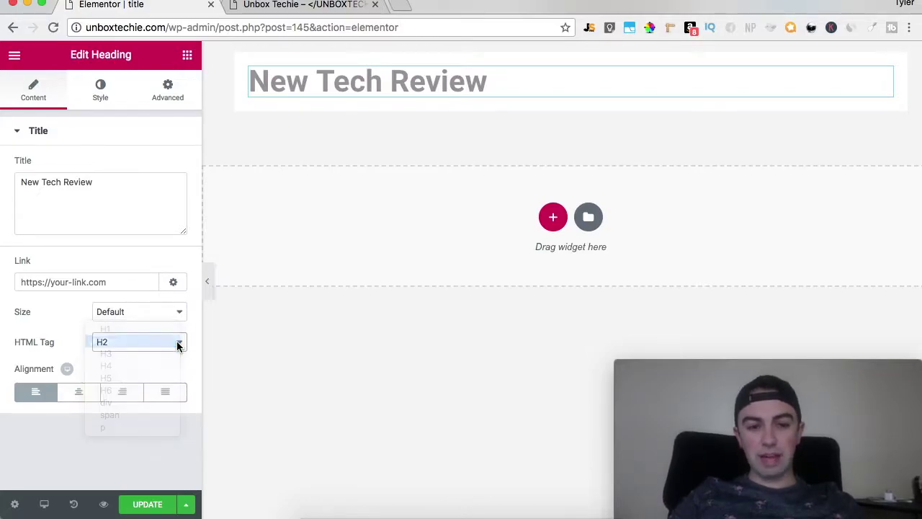
- Set the heading's typography size to 44 px
click(98, 94)
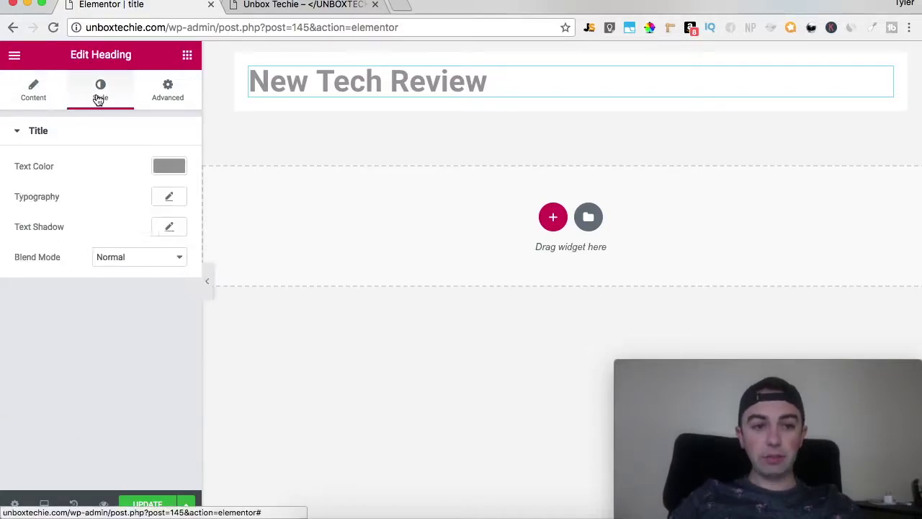
click(177, 198)
drag(27, 287, 48, 287)
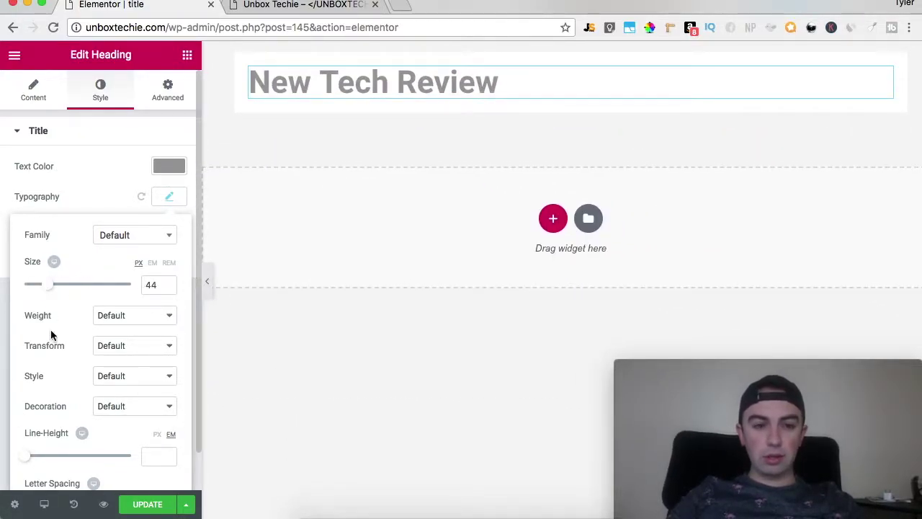
- Preview the page in the mobile and tablet layouts and return to the desktop view
click(43, 504)
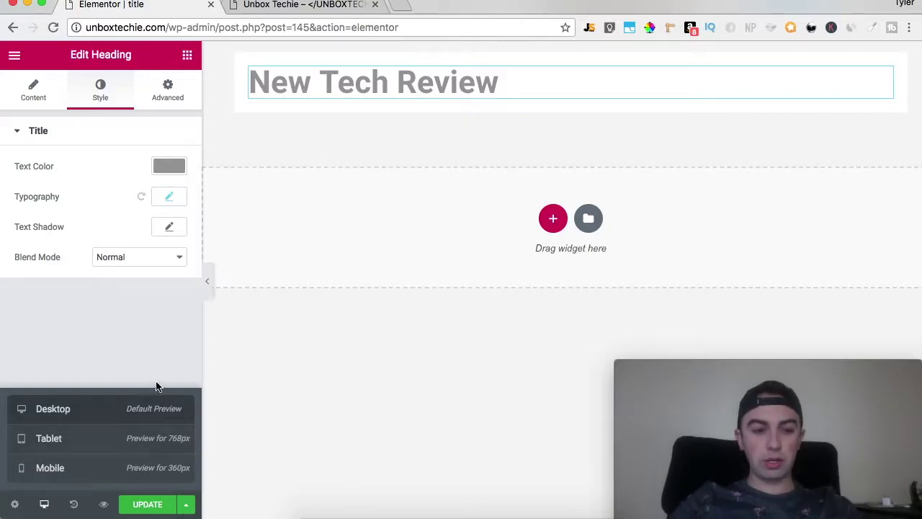
click(85, 473)
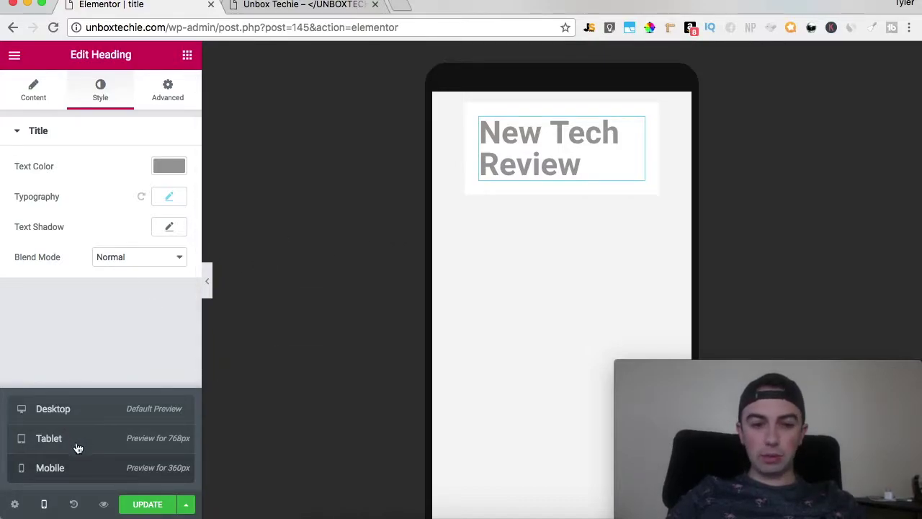
click(77, 444)
click(62, 410)
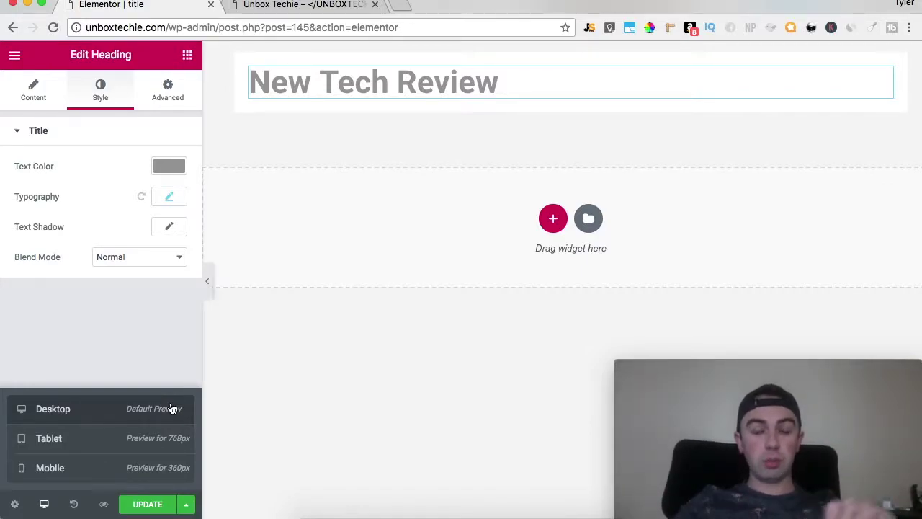
- Review the heading's advanced settings, including margin, padding, entrance animation and CSS classes
click(168, 93)
scroll(142, 323, down, 2)
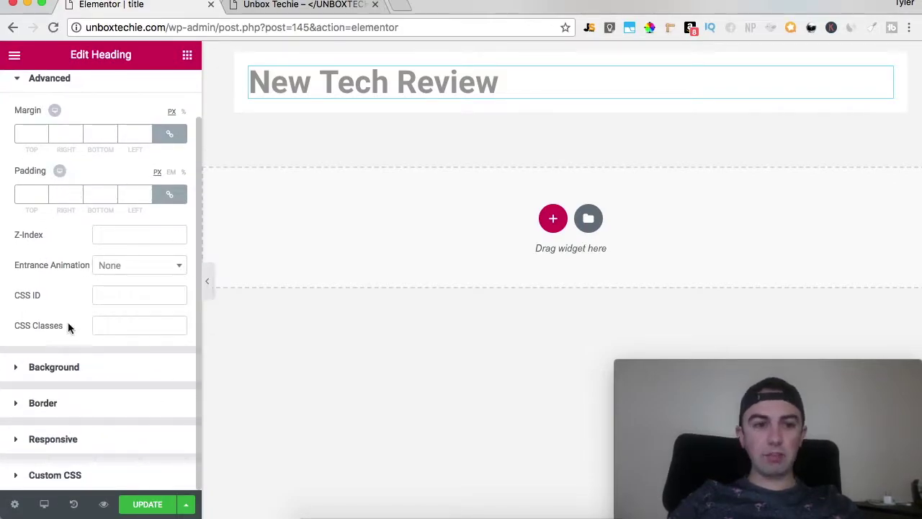
scroll(69, 327, up, 2)
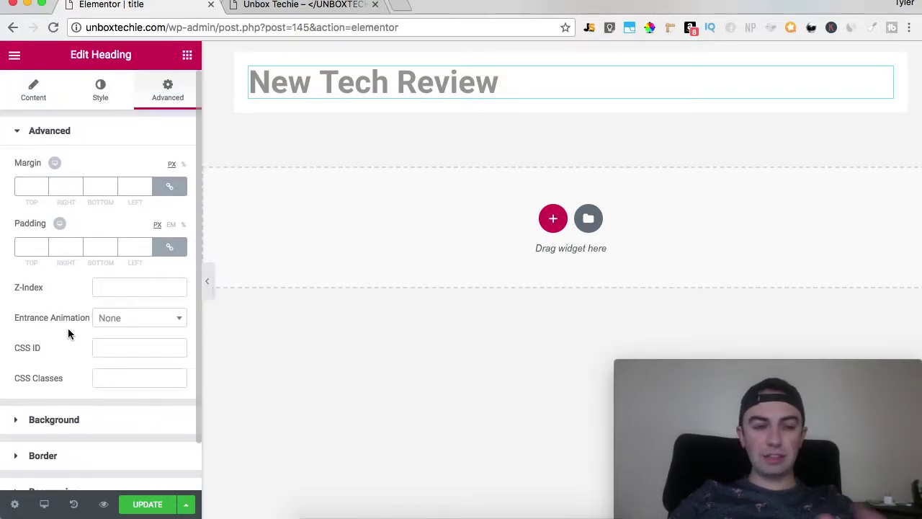
click(106, 103)
click(58, 94)
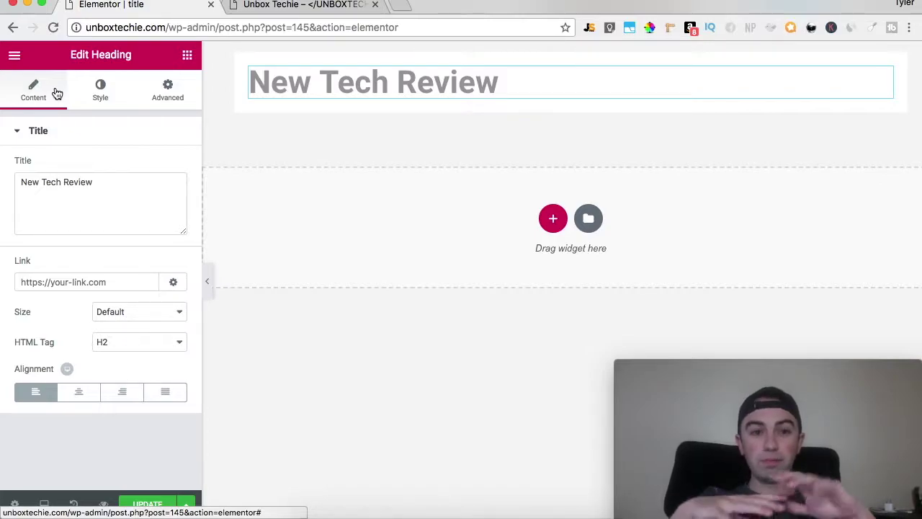
- Add a Text Editor widget directly below the "New Tech Review" heading
click(16, 60)
click(18, 63)
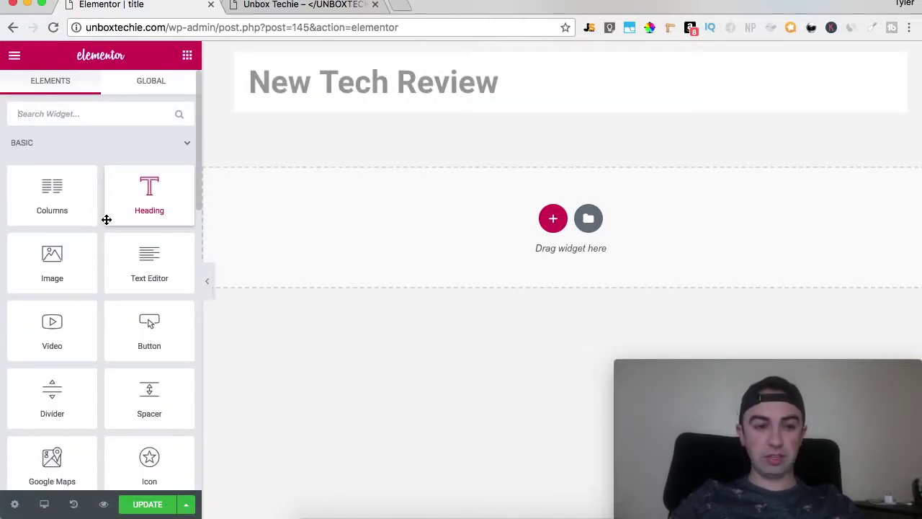
drag(154, 263, 383, 100)
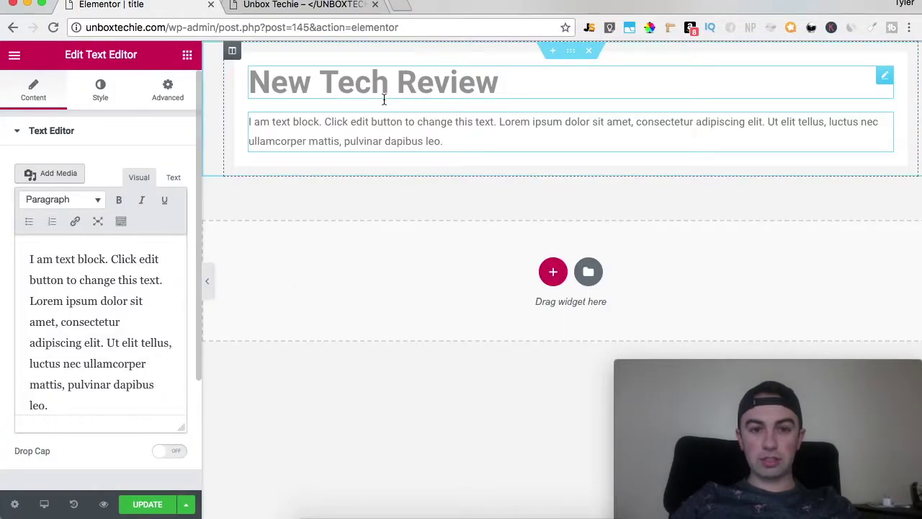
- Add a Video widget above the "New Tech Review" heading and check its placement on the page
click(15, 58)
click(15, 57)
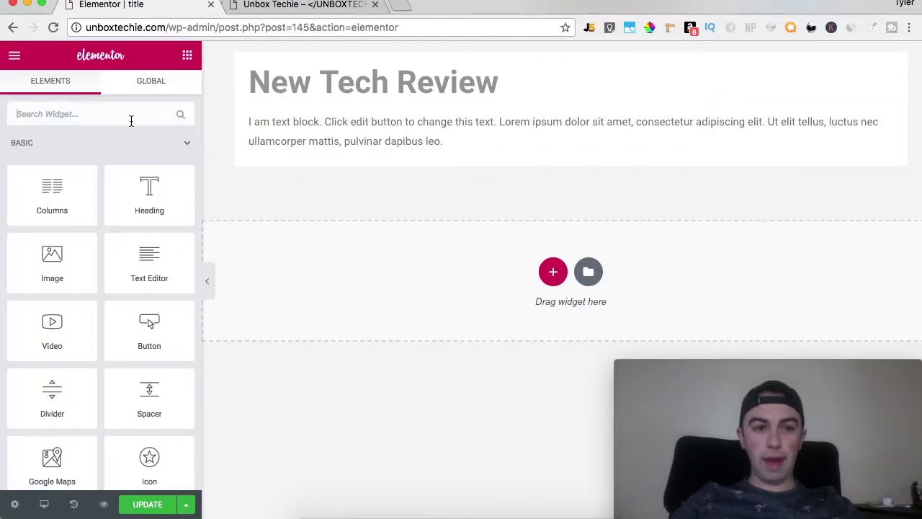
scroll(171, 300, down, 3)
drag(52, 180, 63, 196)
drag(59, 249, 379, 67)
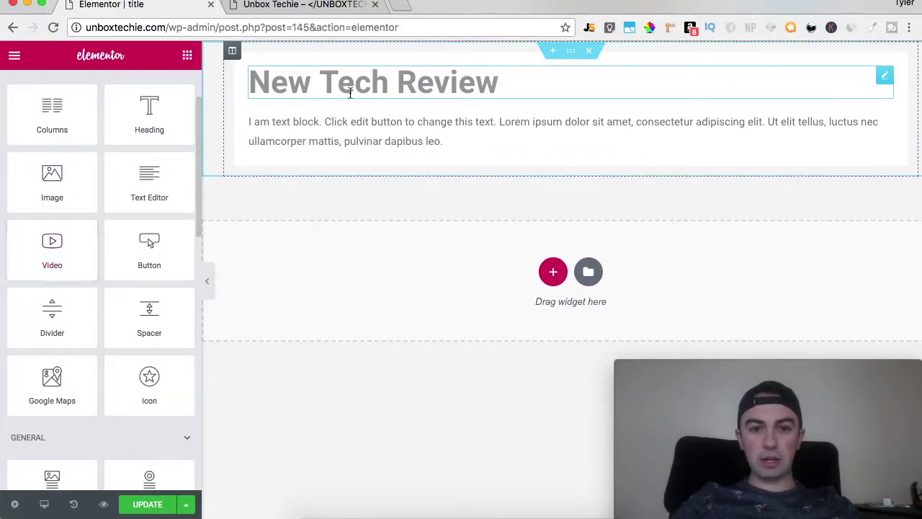
drag(61, 261, 389, 74)
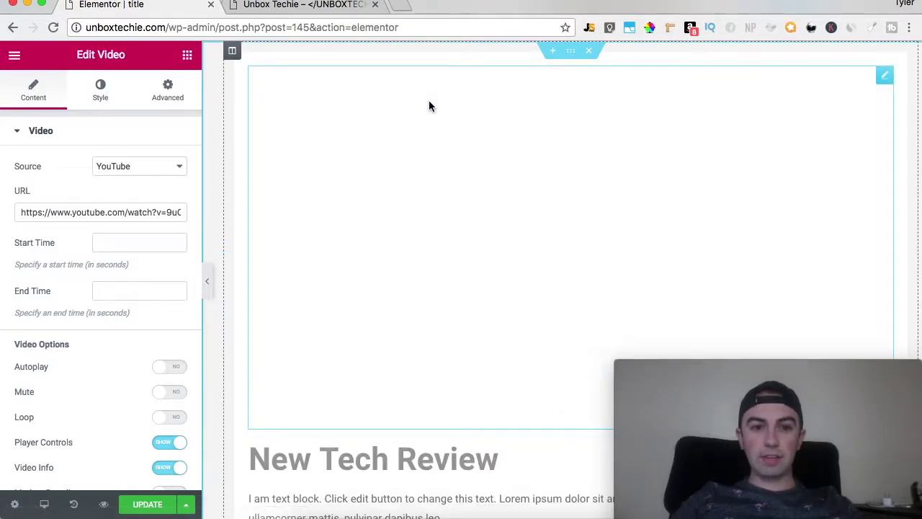
scroll(799, 142, down, 2)
scroll(799, 142, down, 1)
scroll(799, 142, up, 3)
scroll(799, 142, down, 1)
scroll(798, 142, down, 1)
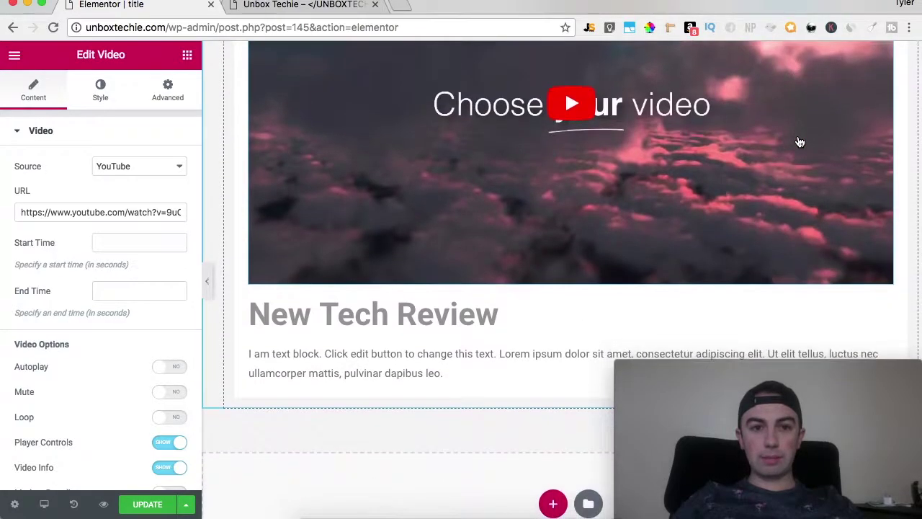
scroll(768, 139, up, 2)
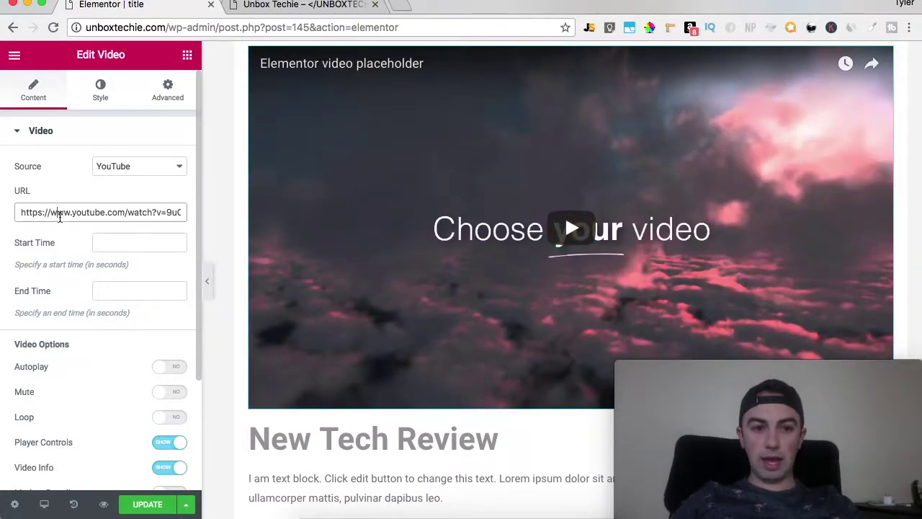
- Review the video's source and aspect ratio options and return to the widget list
click(185, 167)
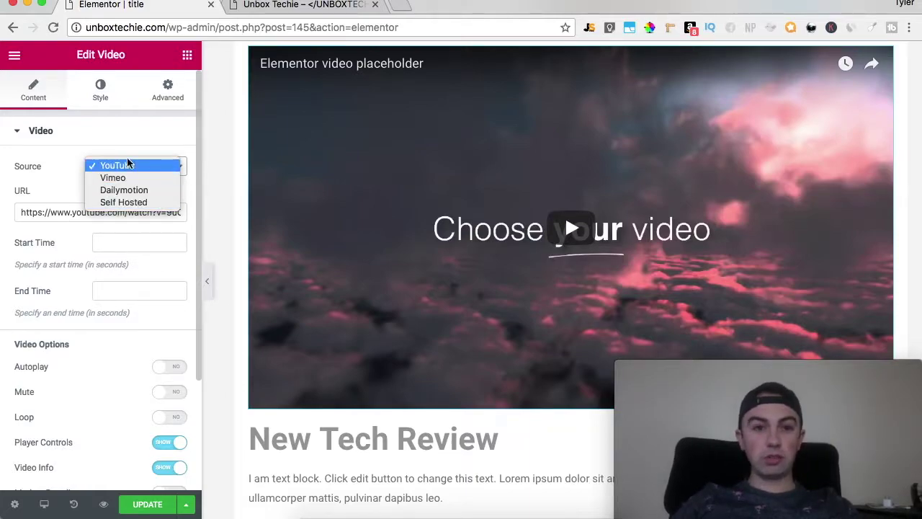
click(64, 175)
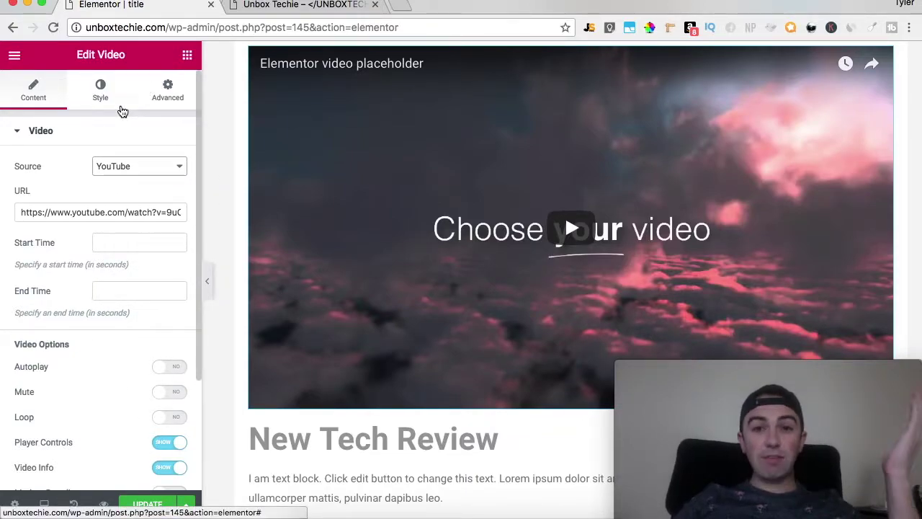
click(102, 93)
click(179, 166)
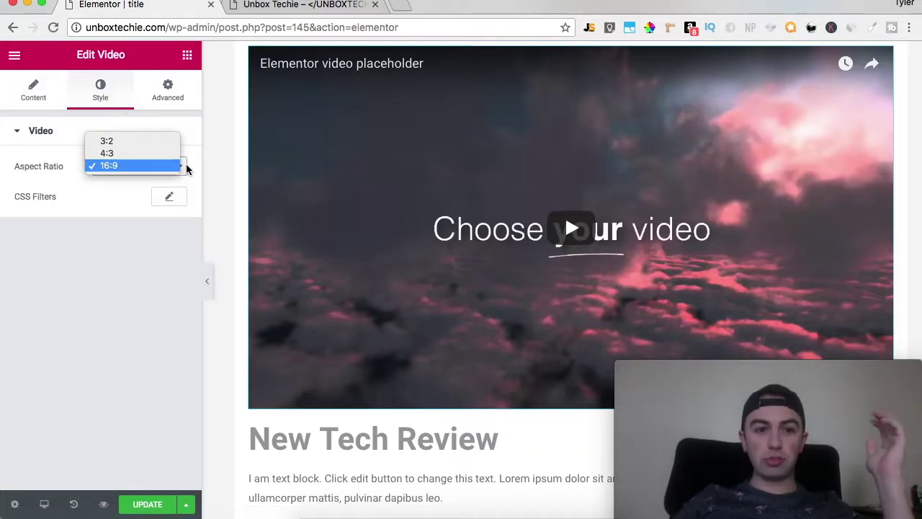
click(59, 167)
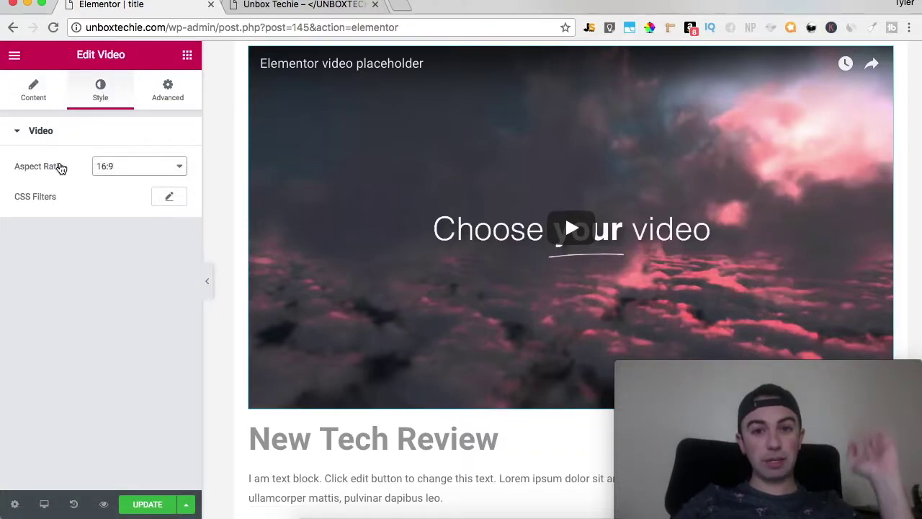
click(24, 62)
click(24, 62)
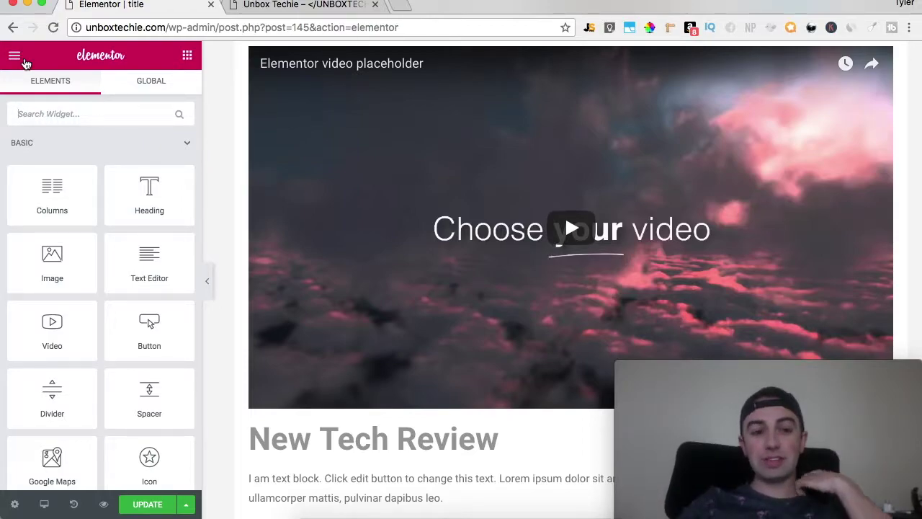
- Find the Icon Box widget and place it between the video and the "New Tech Review" heading
scroll(163, 216, down, 10)
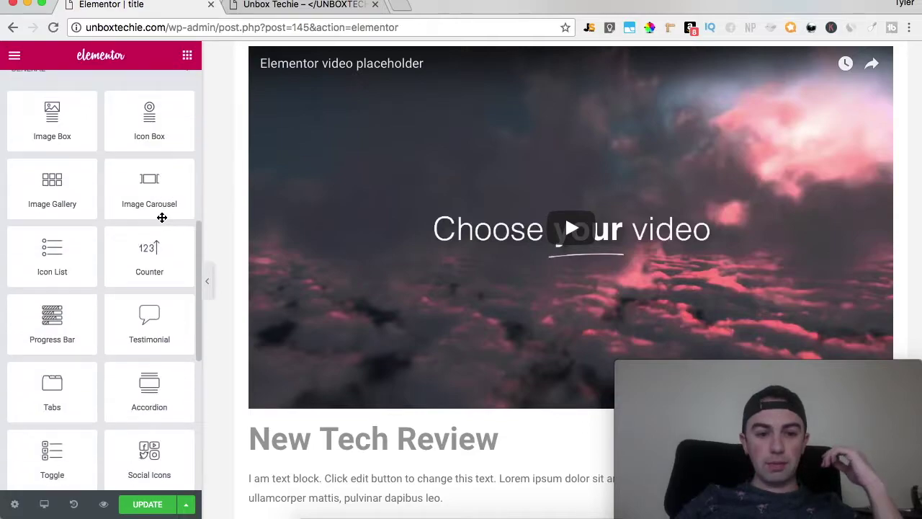
scroll(162, 218, down, 3)
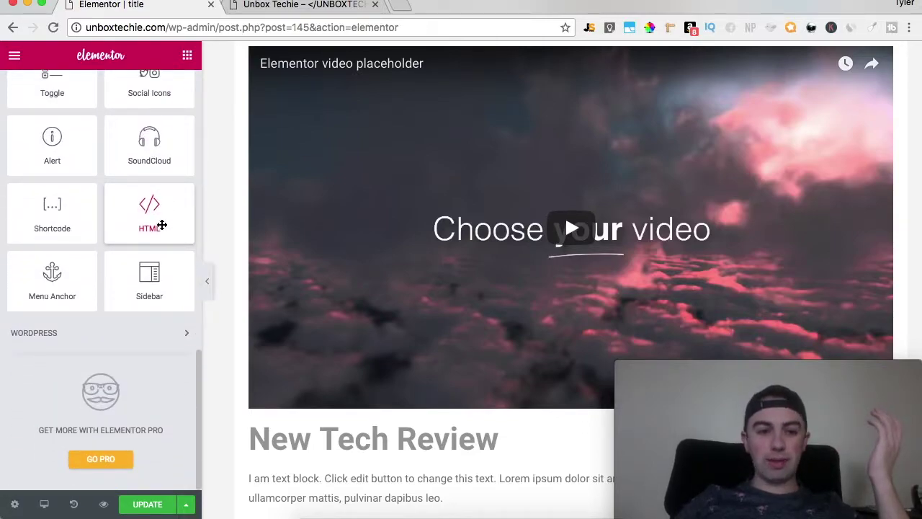
scroll(122, 243, up, 3)
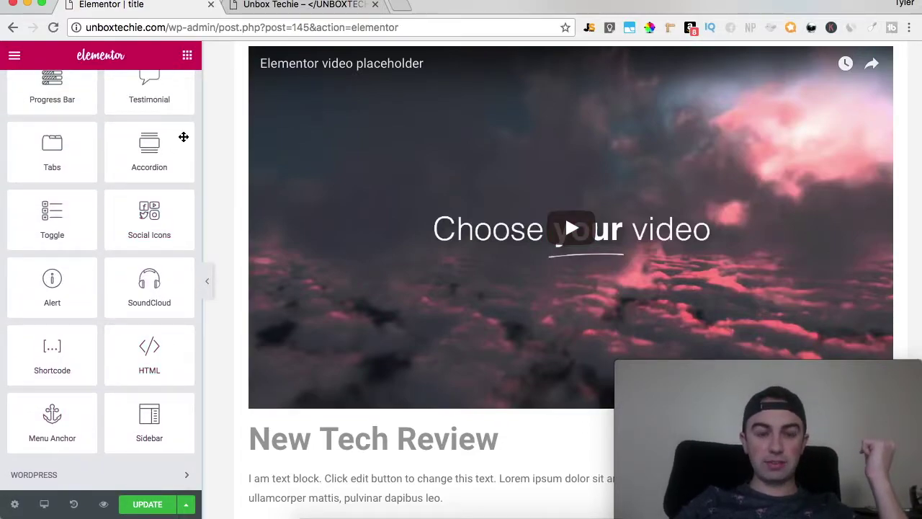
scroll(171, 135, up, 5)
scroll(171, 136, up, 5)
scroll(68, 213, down, 5)
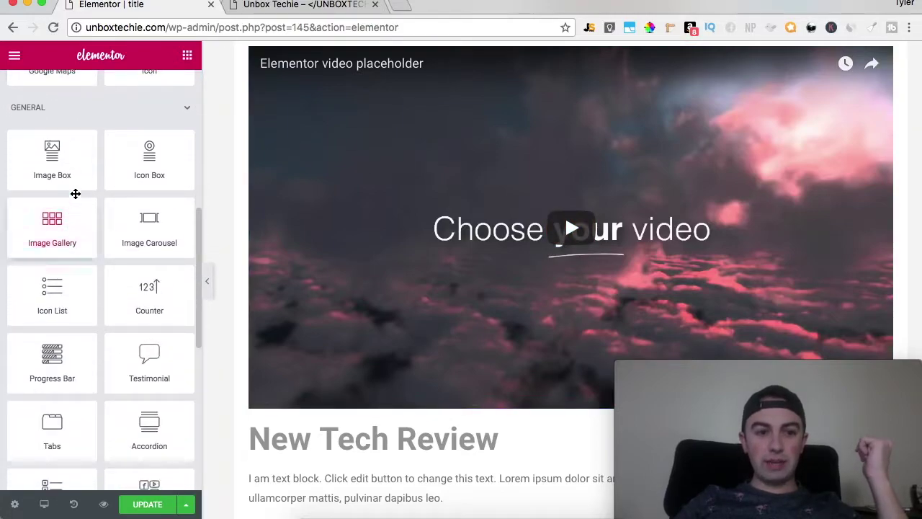
drag(148, 152, 486, 435)
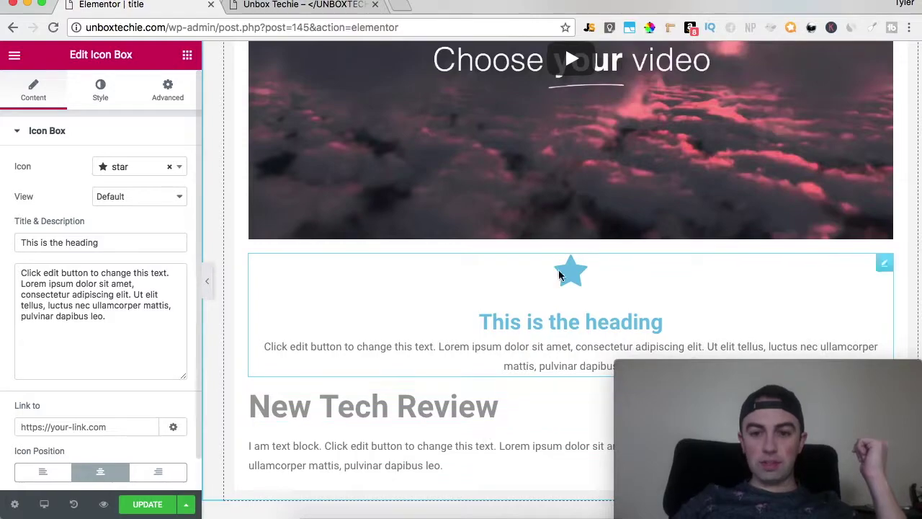
- Change the icon of the new icon box to stumbleupon-circle
click(180, 168)
scroll(152, 295, down, 6)
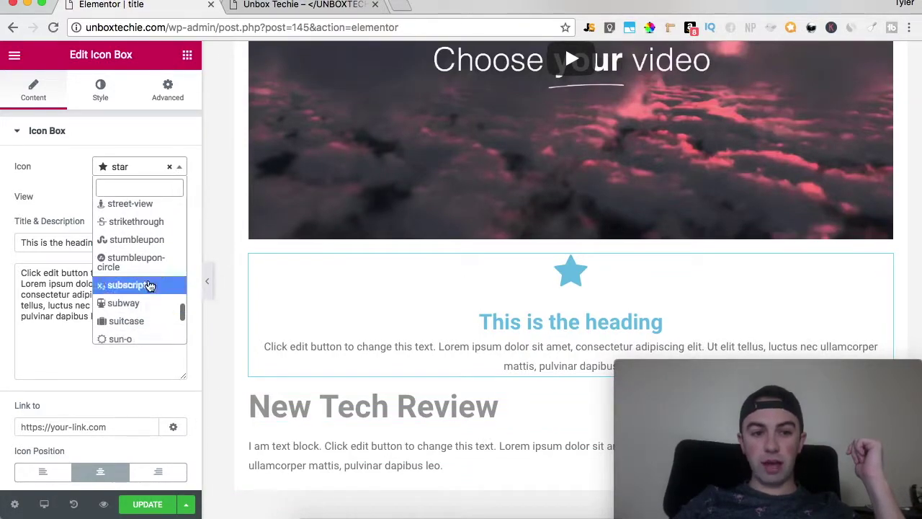
click(147, 263)
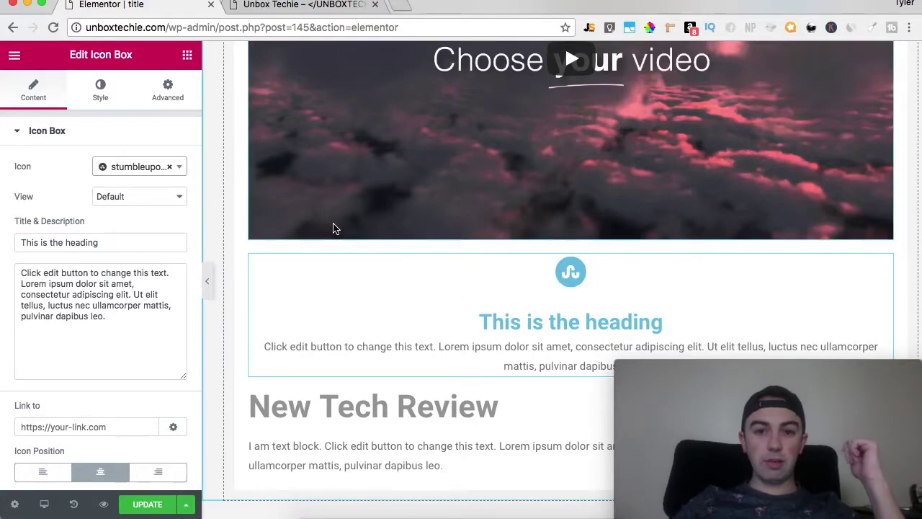
- Add a new section with three equal columns below the existing content
scroll(333, 228, up, 2)
scroll(334, 228, down, 5)
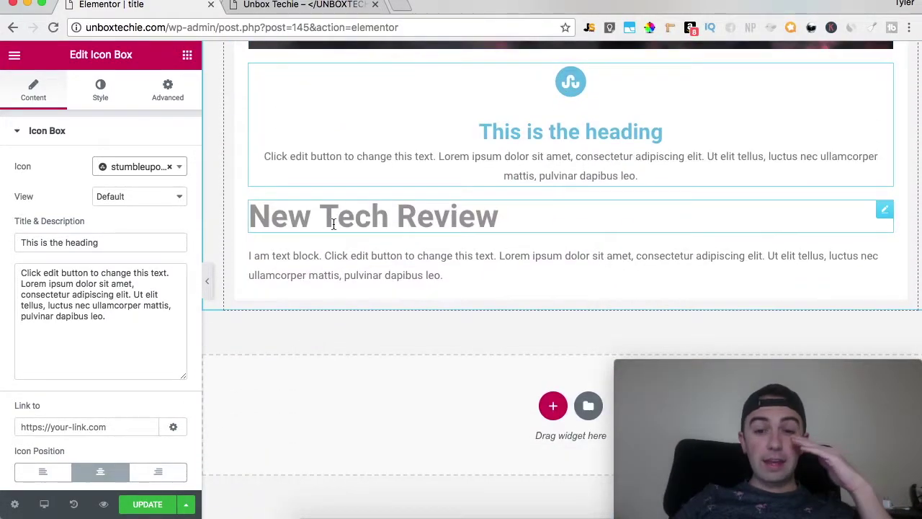
click(552, 406)
scroll(552, 402, down, 2)
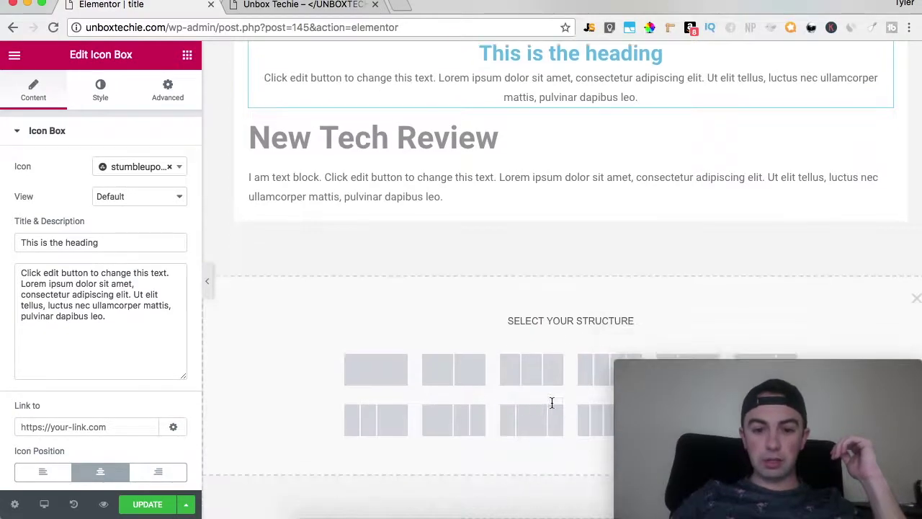
click(531, 370)
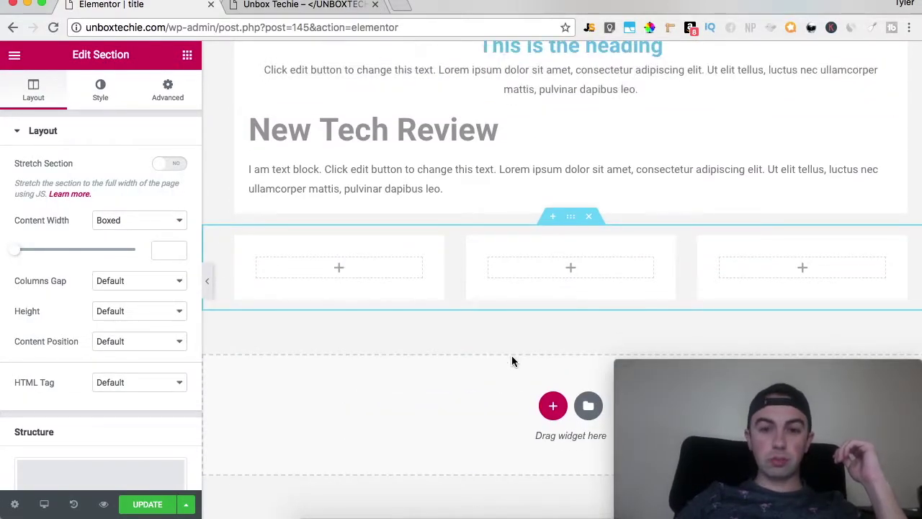
- Place a Counter widget in the first column of the three-column section
click(14, 55)
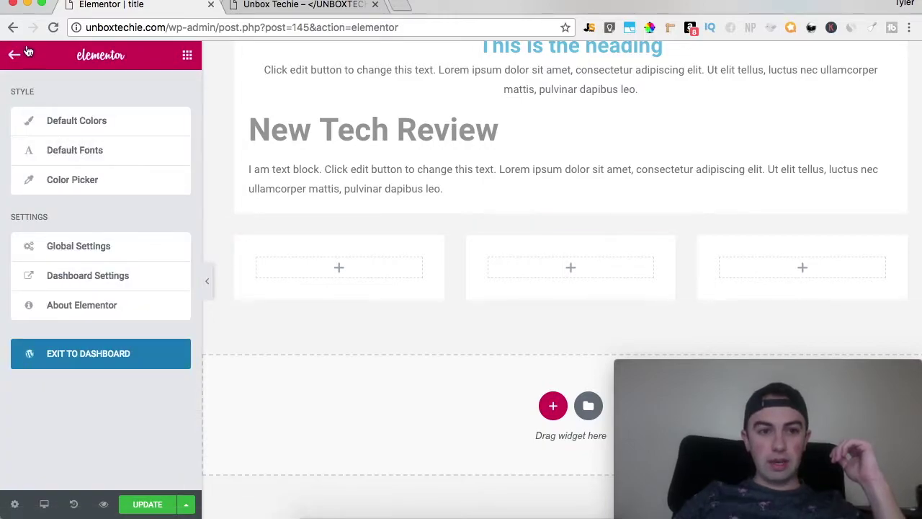
click(14, 54)
scroll(165, 319, down, 10)
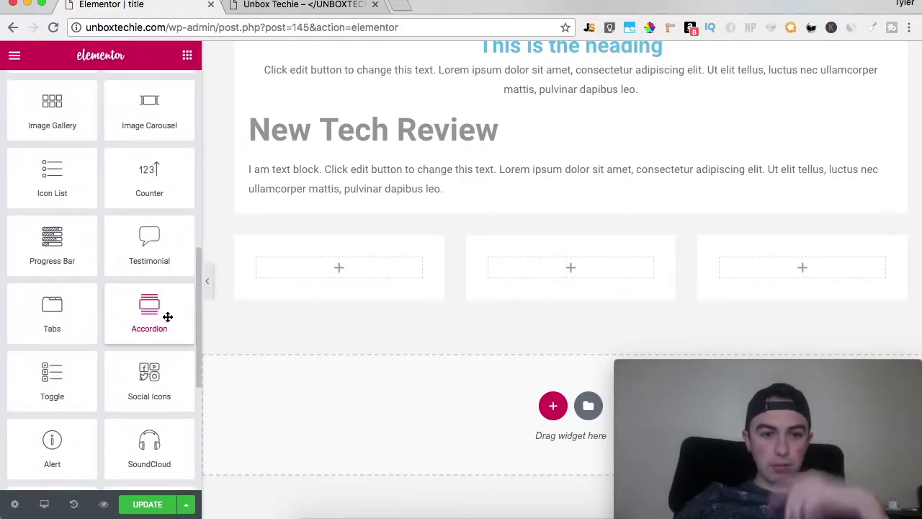
drag(144, 181, 311, 262)
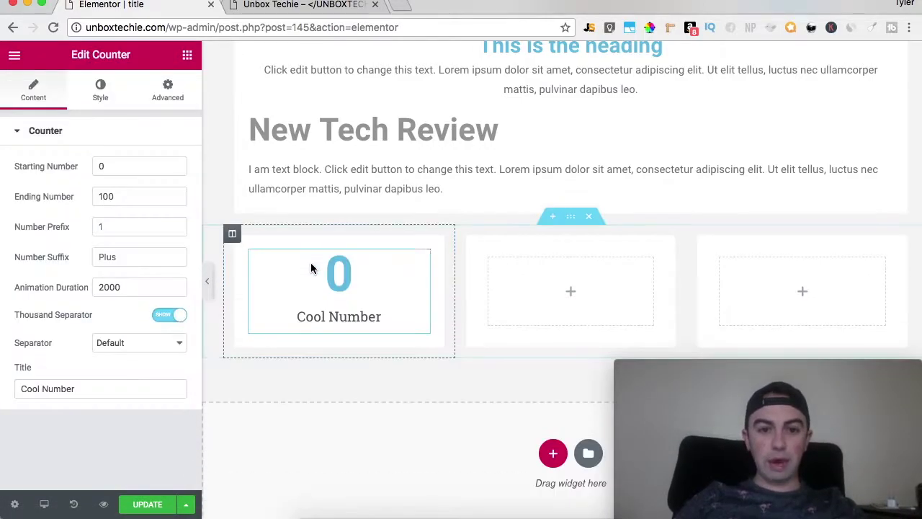
- Place a Button widget in the middle column, center it and set its size to Extra Large
click(13, 58)
click(13, 58)
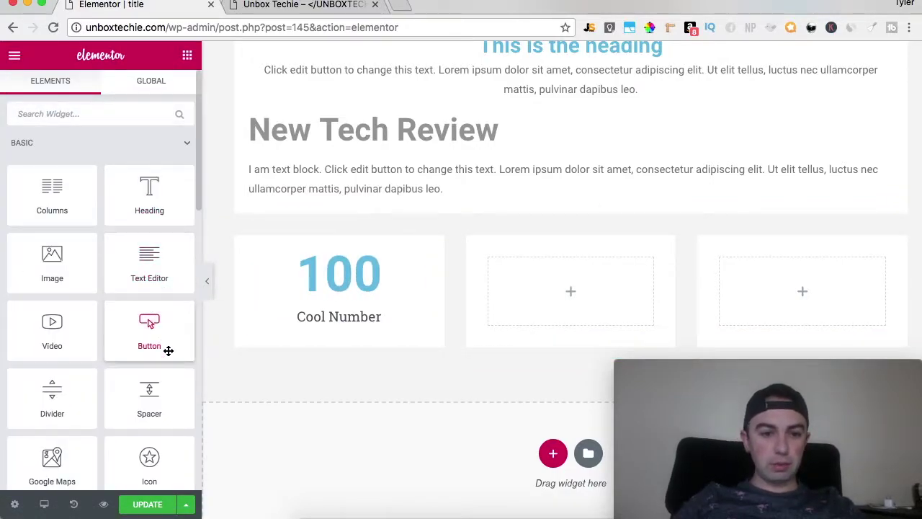
drag(168, 351, 573, 302)
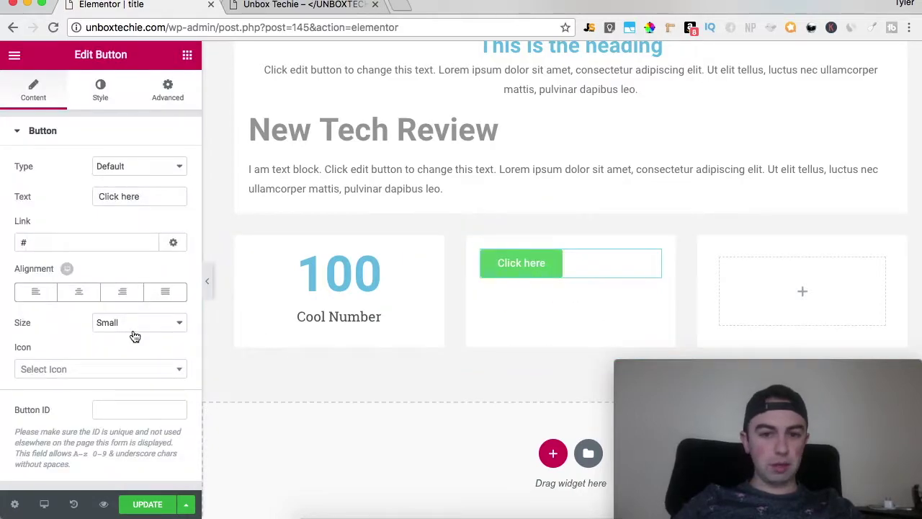
click(79, 292)
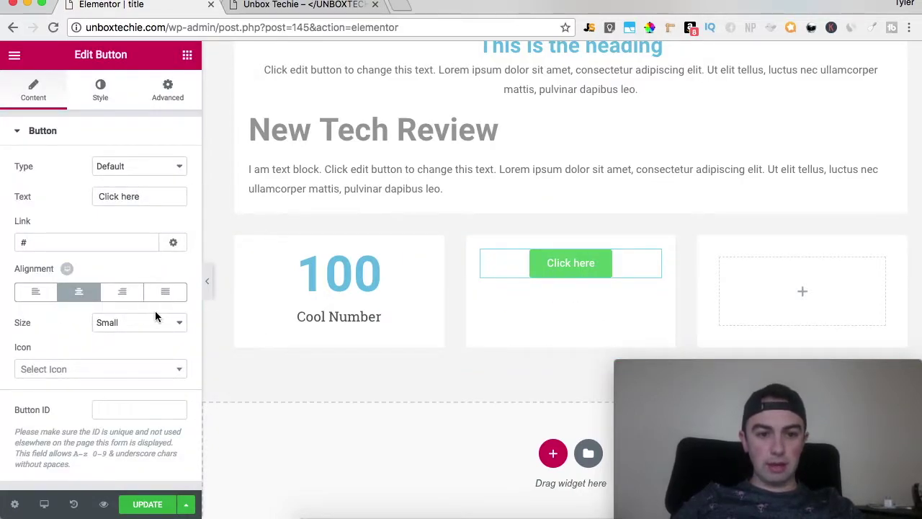
click(157, 331)
click(155, 356)
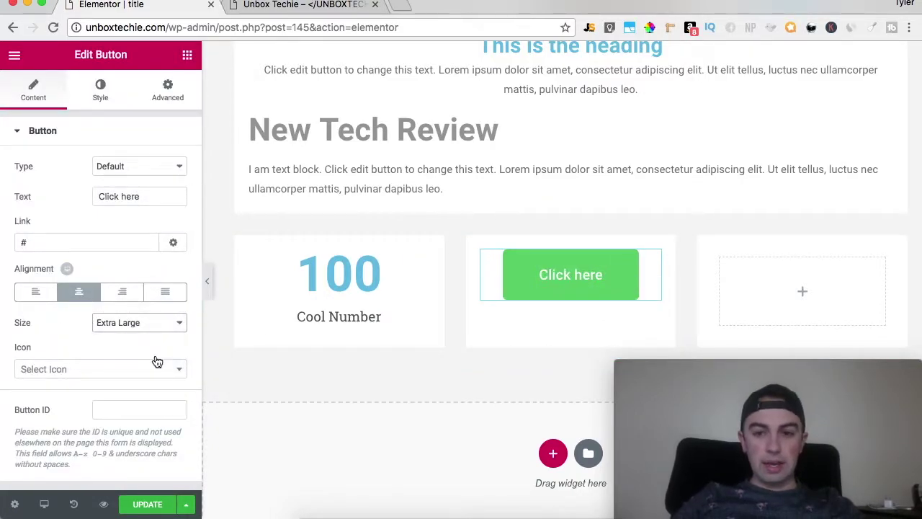
- Place an Icon Box widget in the third column of the three-column section
click(14, 55)
click(14, 55)
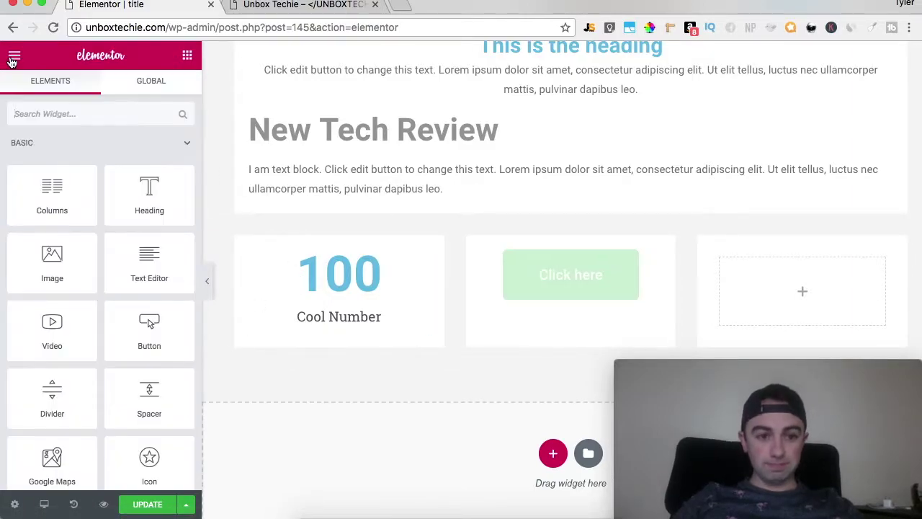
scroll(141, 267, down, 3)
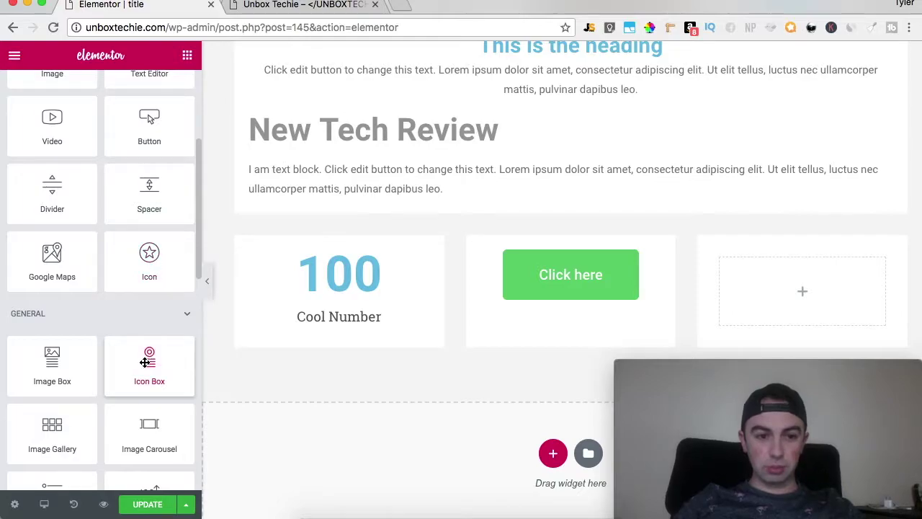
drag(145, 375, 782, 288)
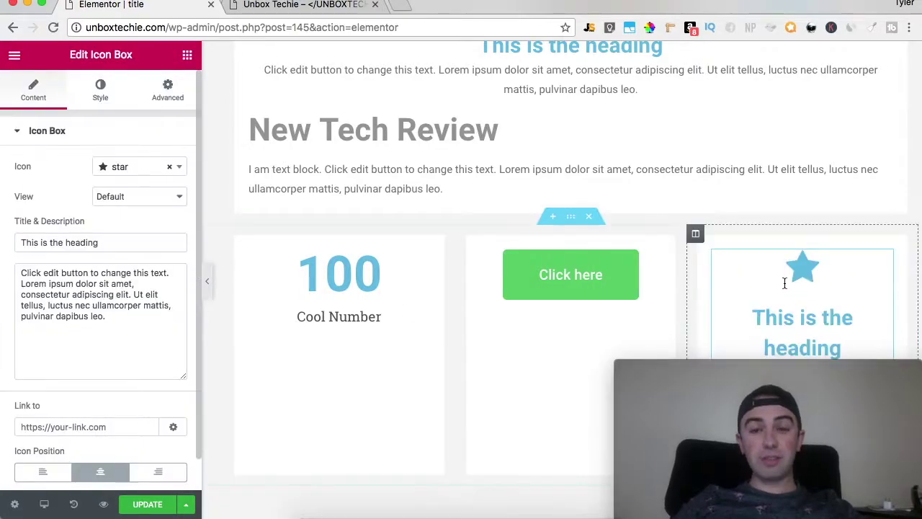
- Review the page layout from the video down to the three-column section, and look through the available widgets and the editor's main settings
scroll(639, 264, down, 3)
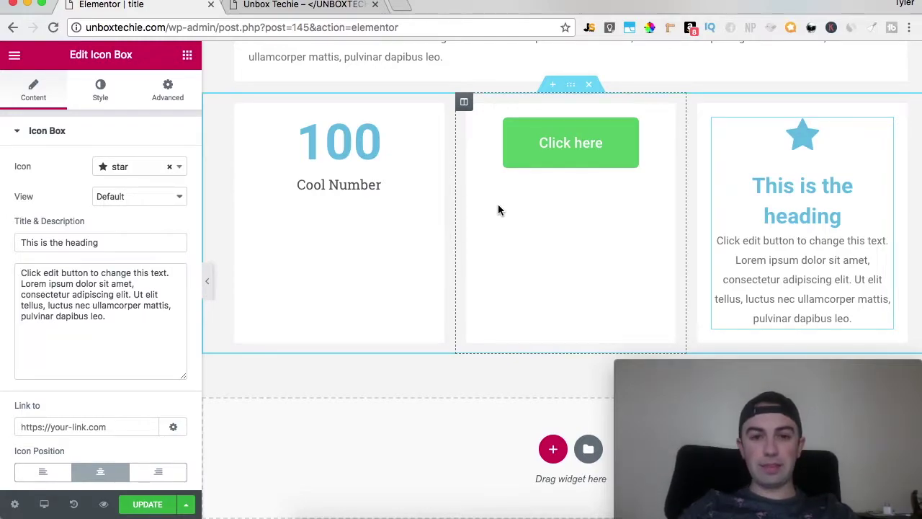
scroll(220, 211, up, 5)
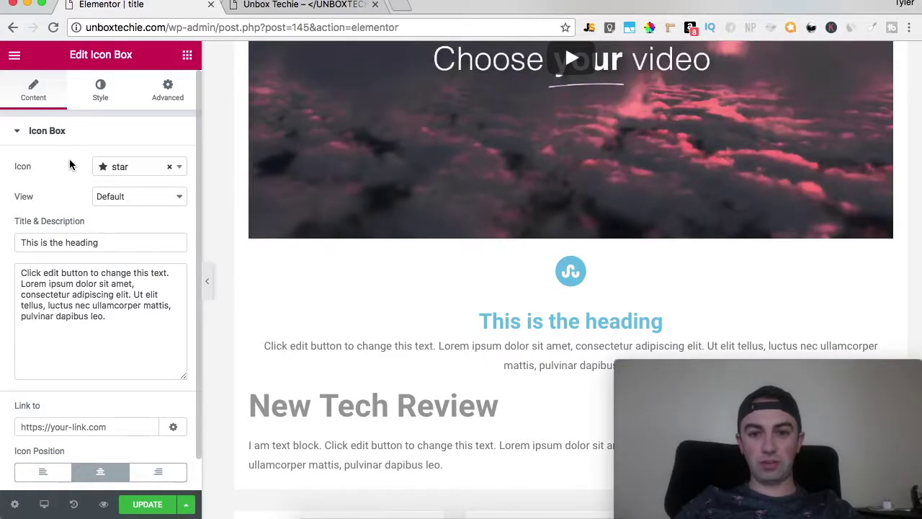
scroll(373, 174, up, 4)
scroll(373, 174, down, 10)
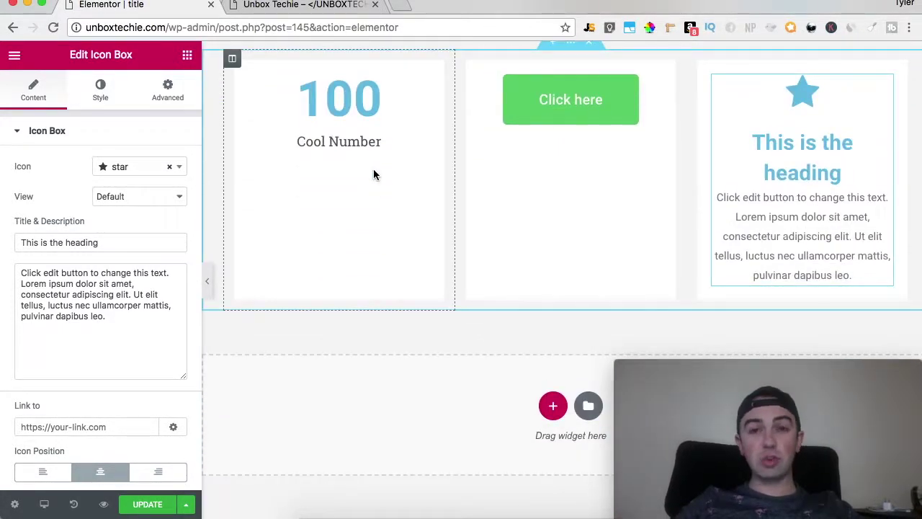
scroll(373, 174, up, 10)
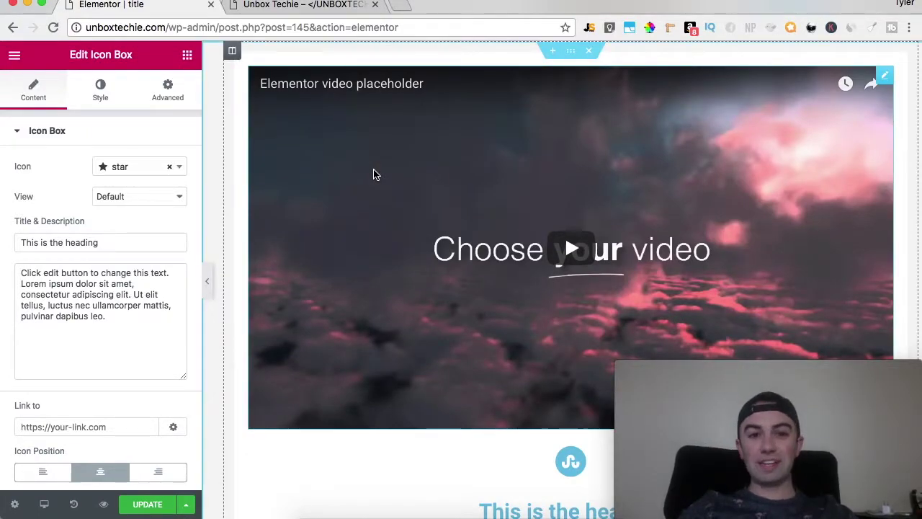
click(16, 56)
click(17, 56)
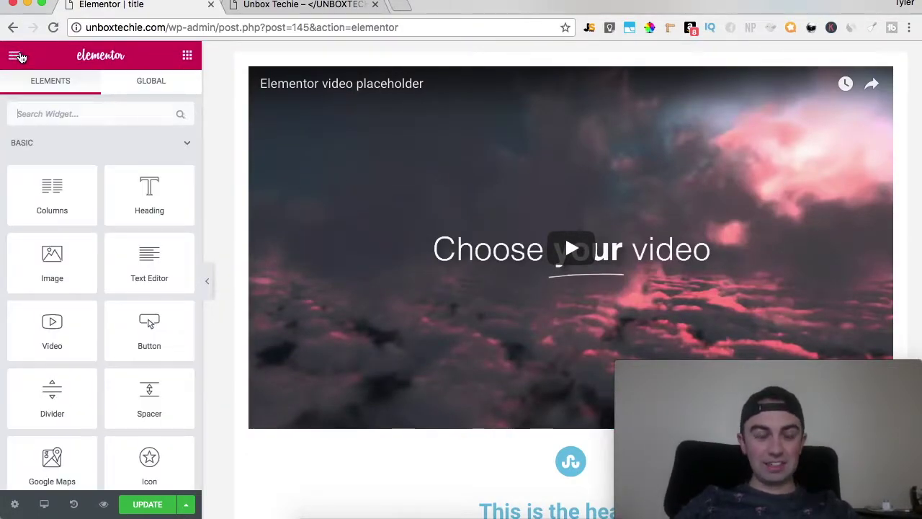
scroll(146, 141, down, 10)
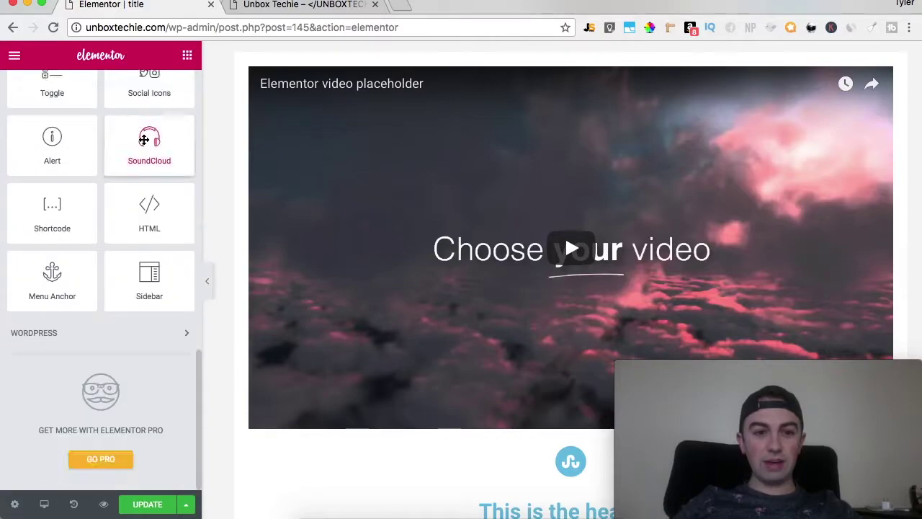
scroll(144, 140, up, 10)
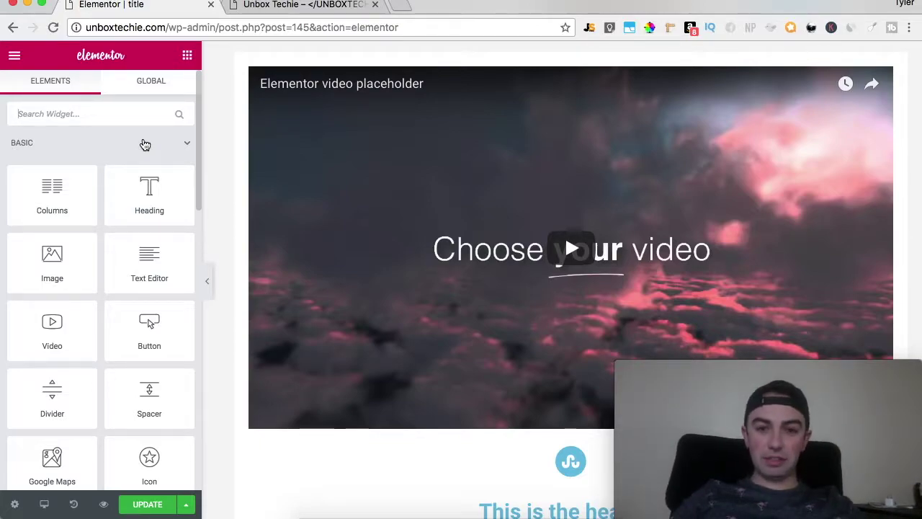
scroll(145, 145, down, 10)
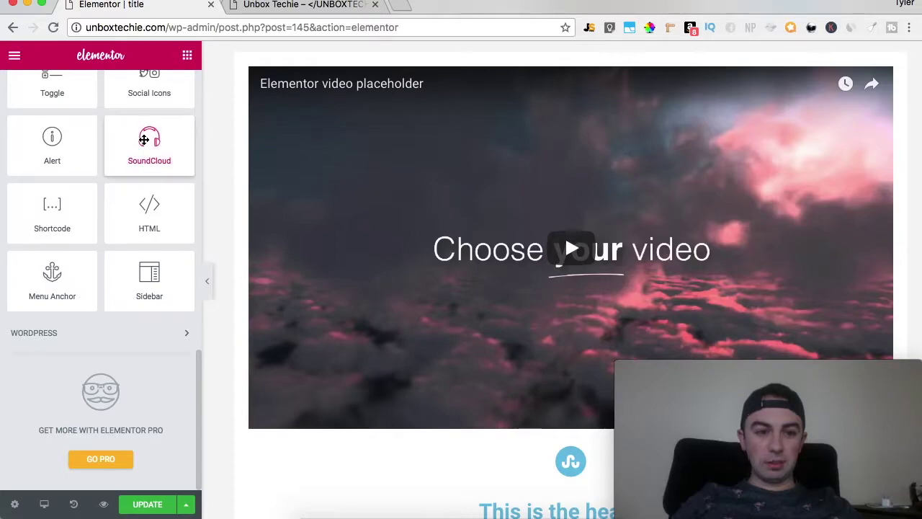
scroll(144, 216, up, 10)
click(21, 59)
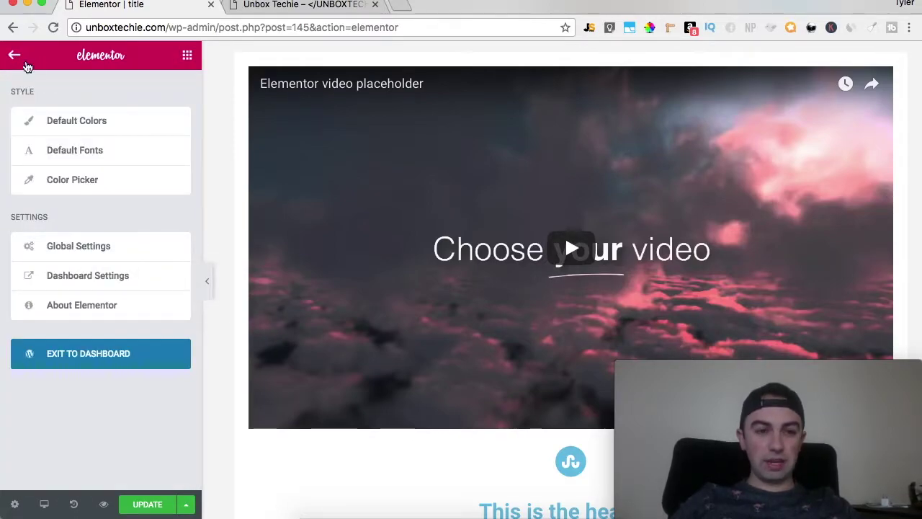
click(15, 59)
click(16, 58)
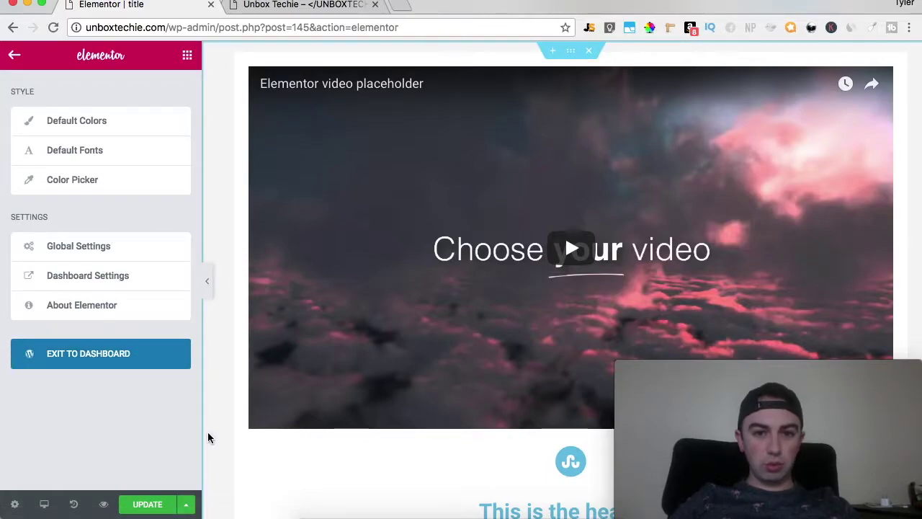
- Update the page, show the additional save options and check the content from the video down to the three columns
click(148, 504)
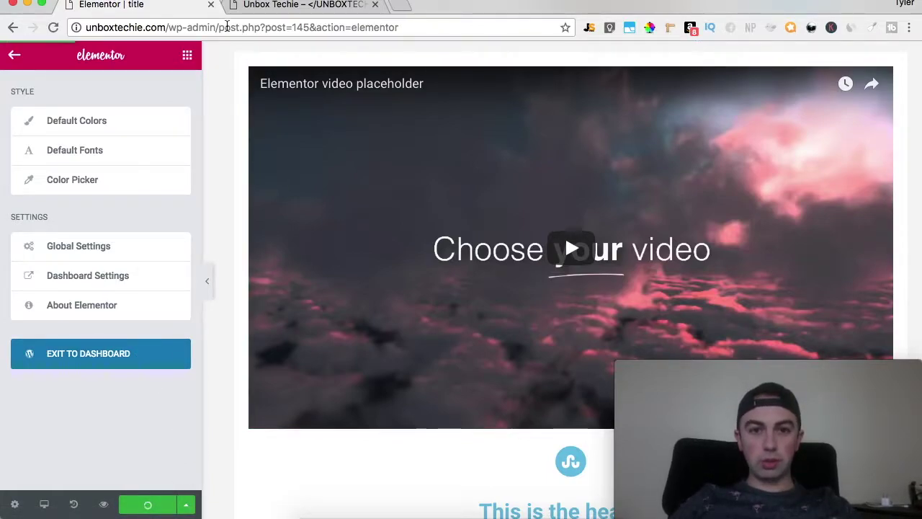
click(191, 509)
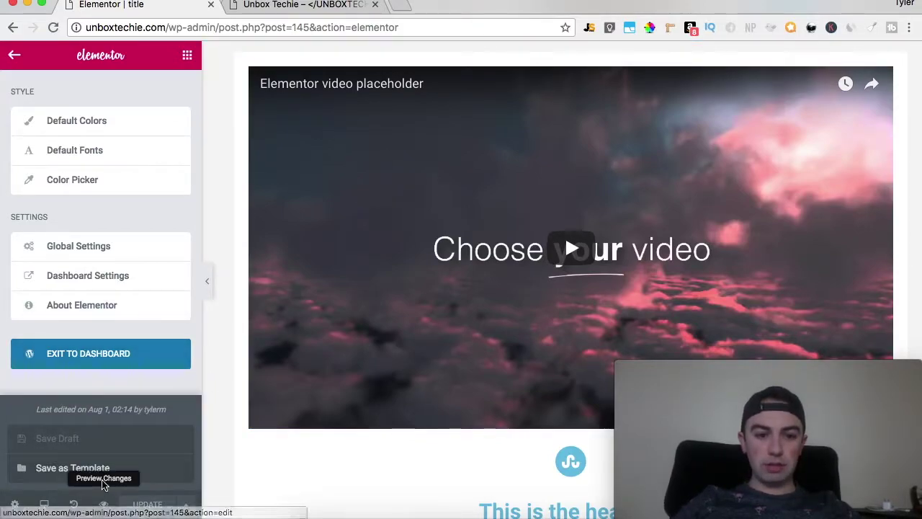
scroll(535, 243, down, 4)
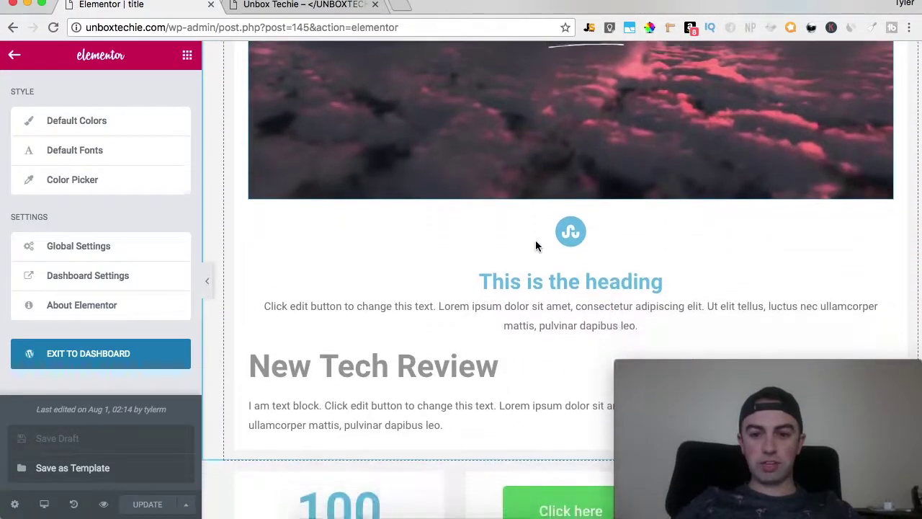
scroll(535, 246, down, 1)
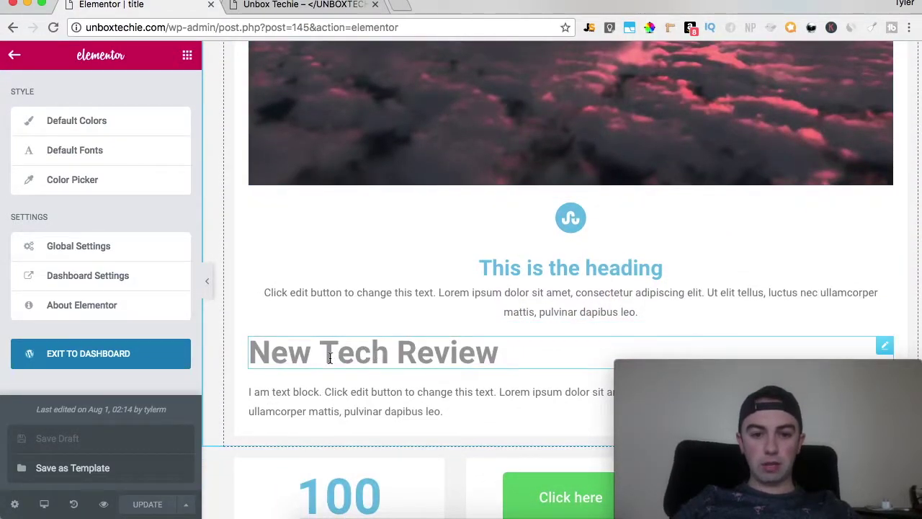
scroll(461, 443, down, 3)
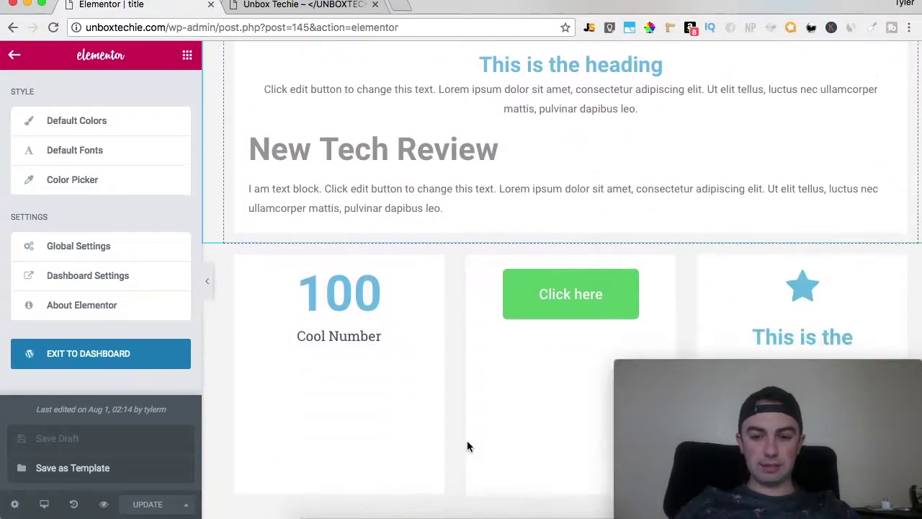
- Open the dialog for saving the page as a library template, close it without saving and check the page layout
scroll(467, 447, down, 1)
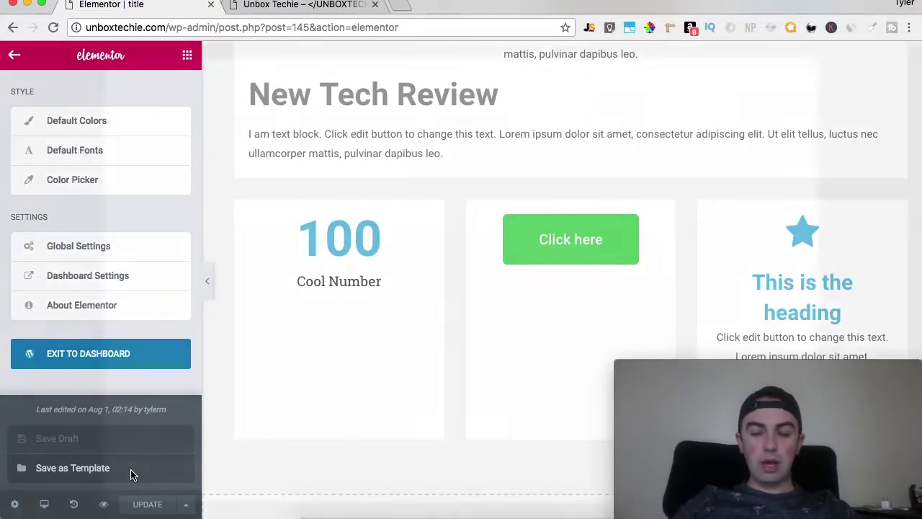
click(73, 467)
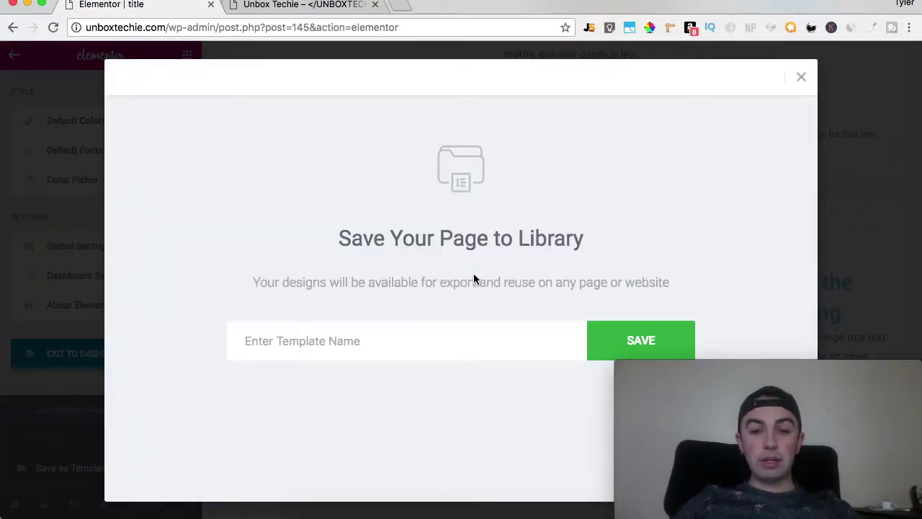
click(801, 77)
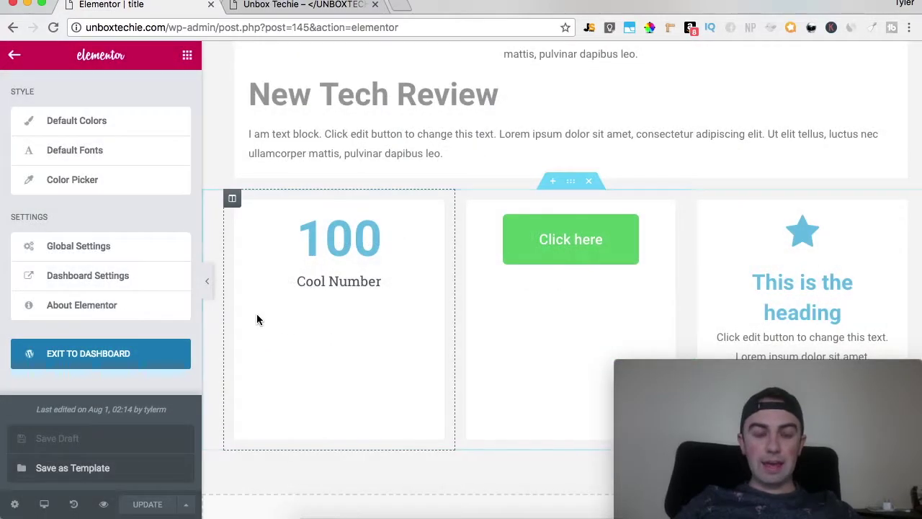
scroll(257, 319, up, 9)
scroll(257, 319, down, 12)
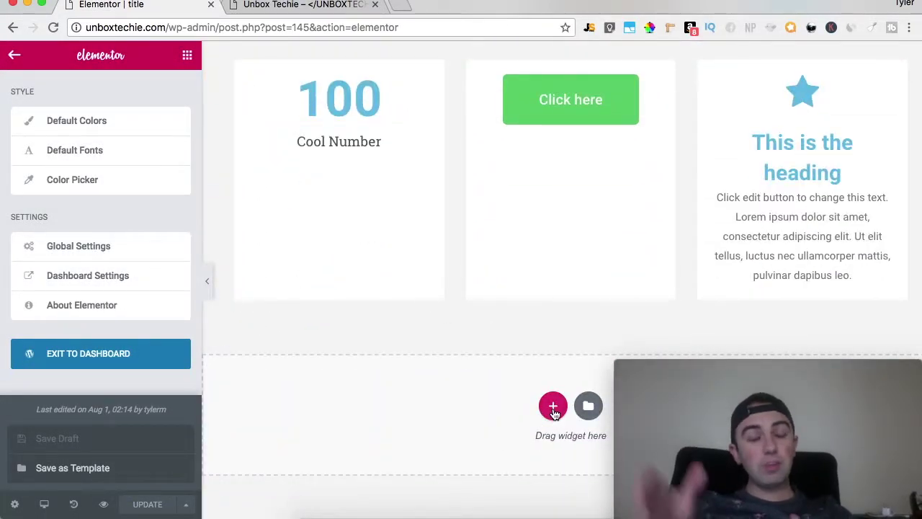
- Add an empty single-column section below the three-column section and delete it again
click(553, 407)
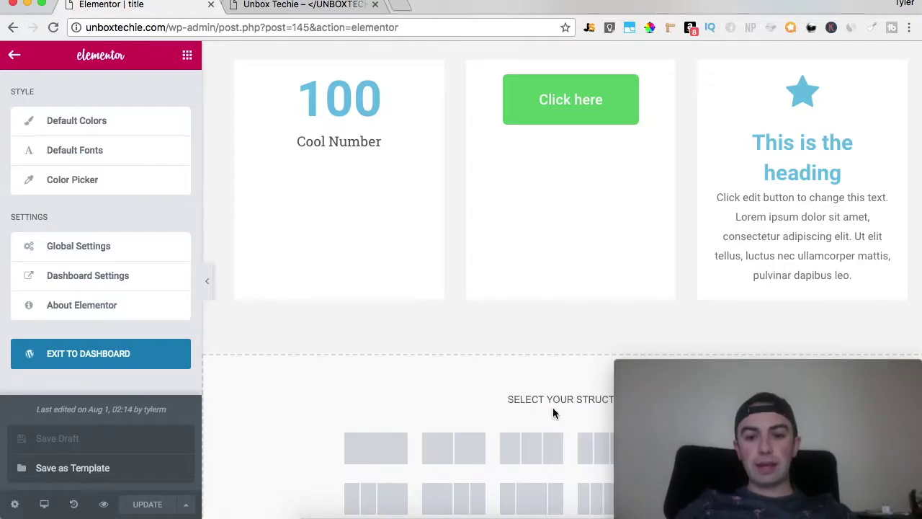
scroll(553, 406, down, 2)
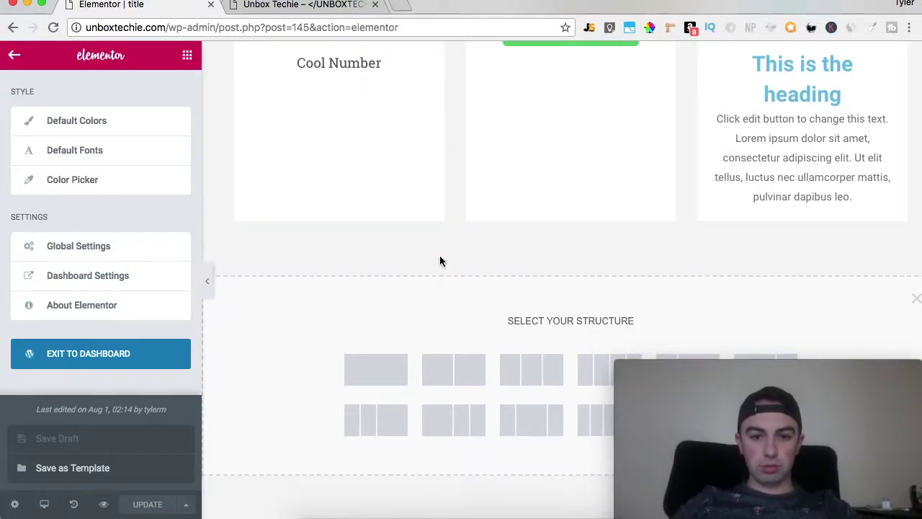
click(15, 58)
click(387, 366)
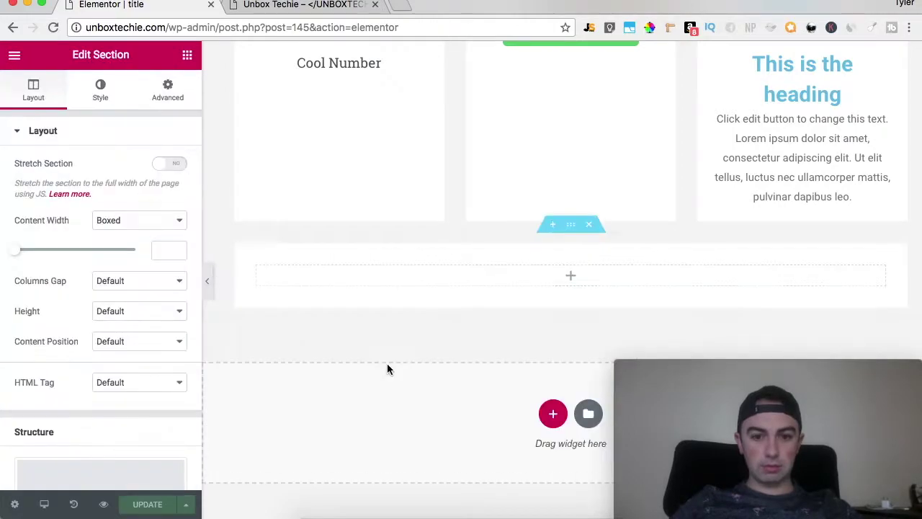
click(590, 226)
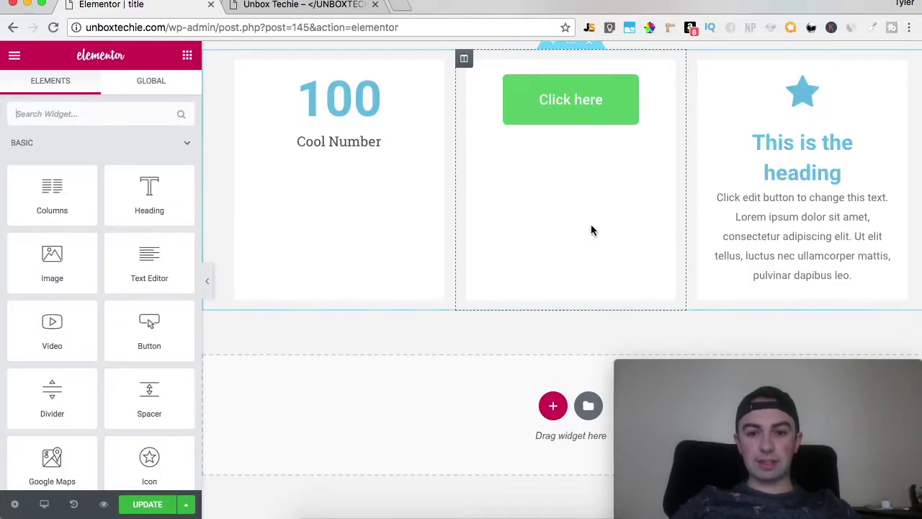
- Browse the library's ready-made pages and insert the saved Video Page template below the three-column section
click(590, 409)
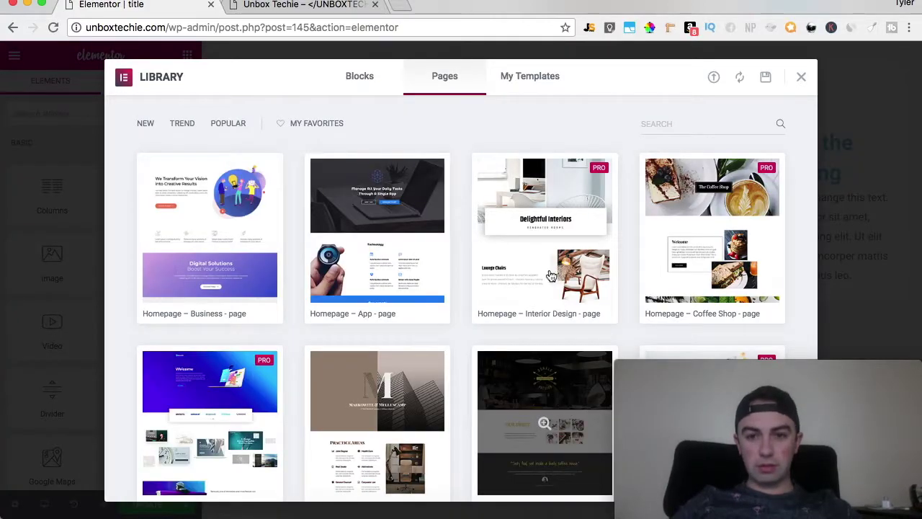
scroll(379, 298, down, 8)
scroll(380, 299, up, 8)
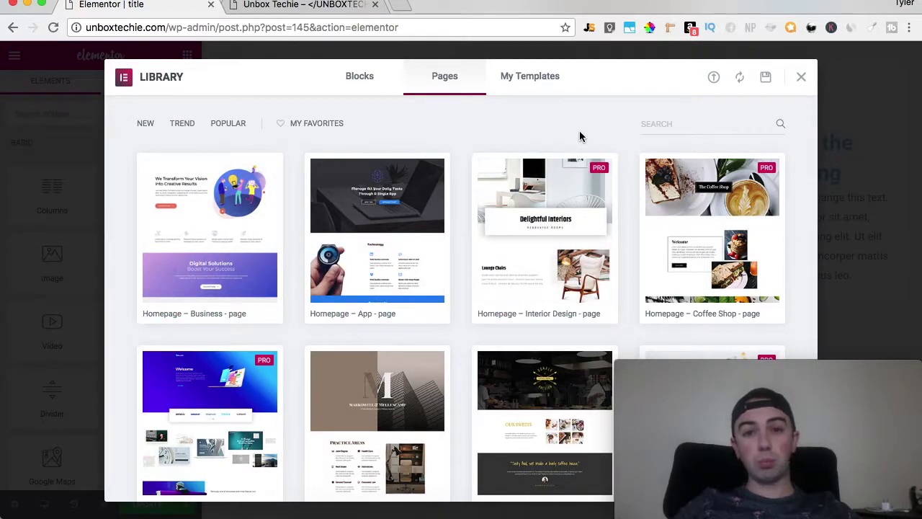
click(517, 77)
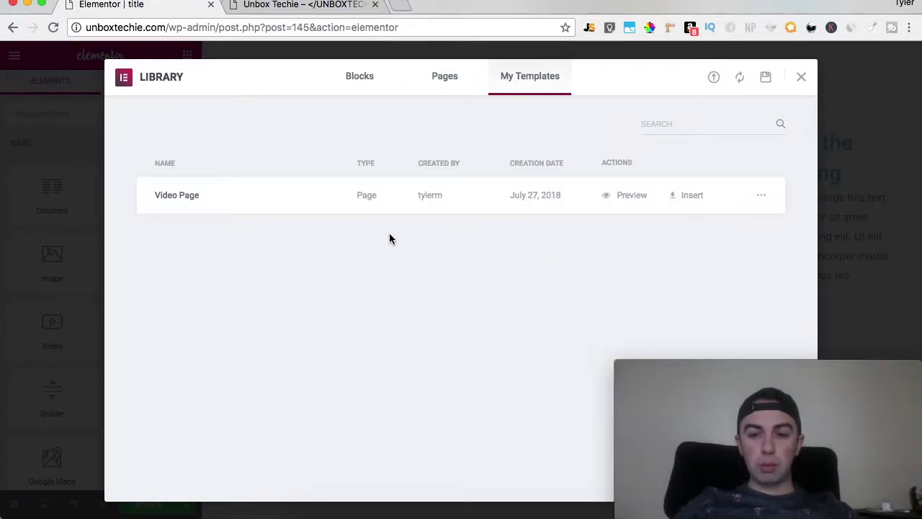
click(684, 198)
click(522, 331)
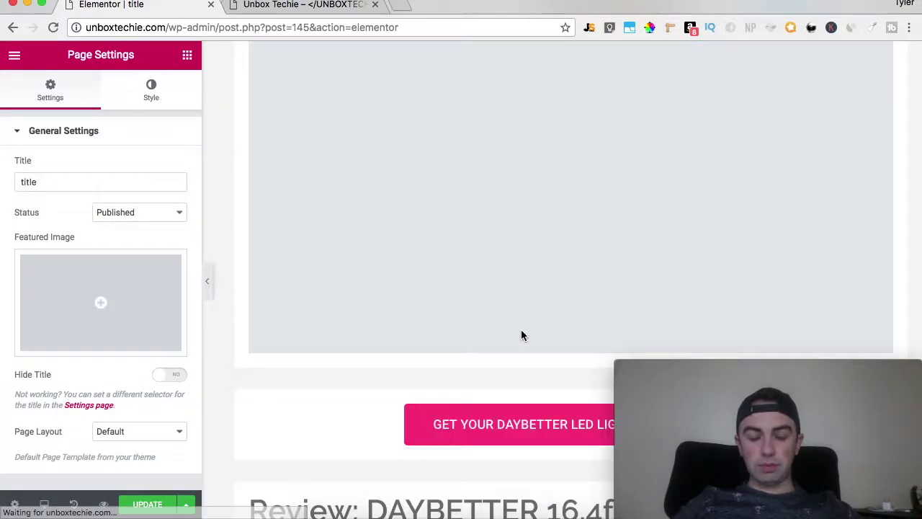
- Review the inserted template's video, button, review heading, text block and affiliate notice, and return to the top of the page
scroll(521, 333, down, 10)
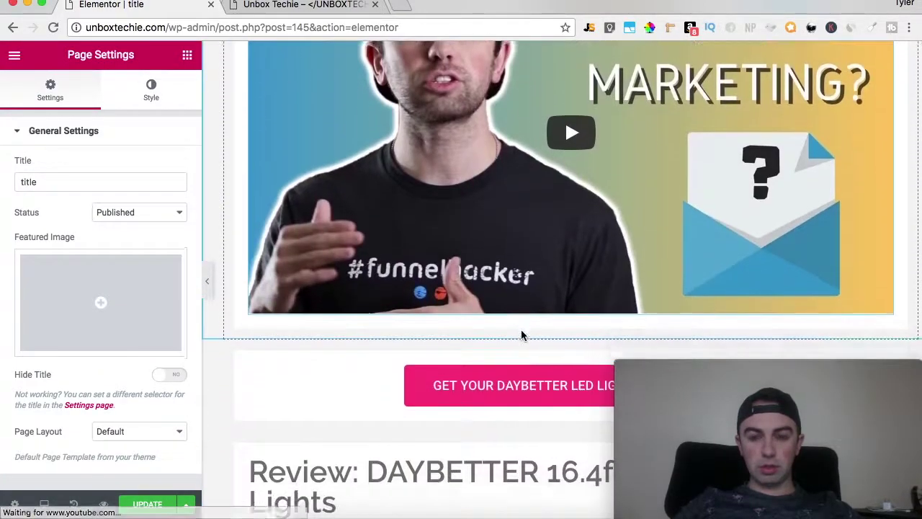
scroll(572, 91, up, 10)
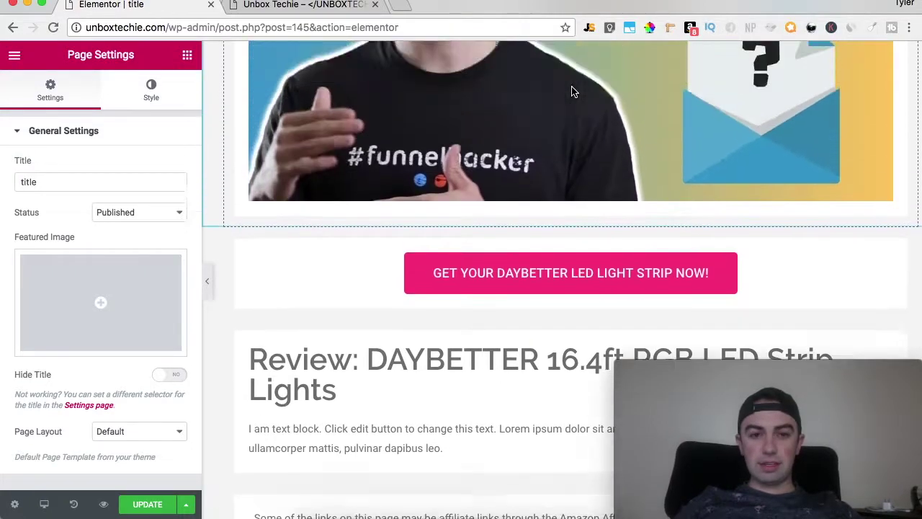
scroll(571, 91, down, 3)
scroll(572, 91, down, 10)
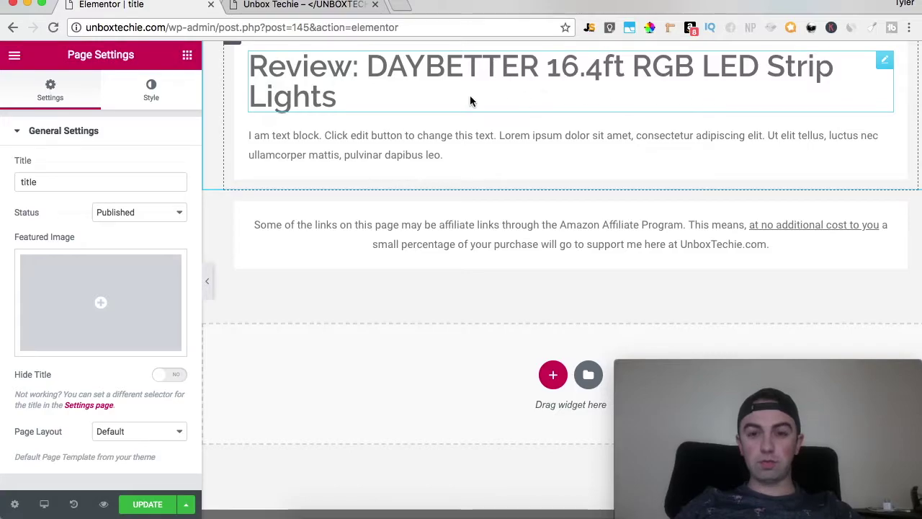
scroll(605, 227, down, 1)
scroll(605, 226, up, 10)
scroll(605, 229, up, 4)
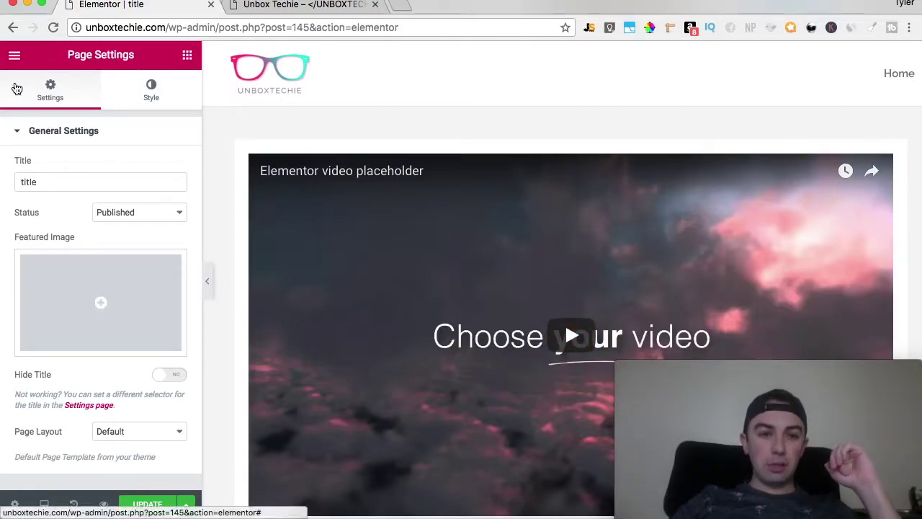
- Exit the Elementor editor to the WordPress dashboard, leaving without saving the inserted template
click(15, 56)
click(93, 353)
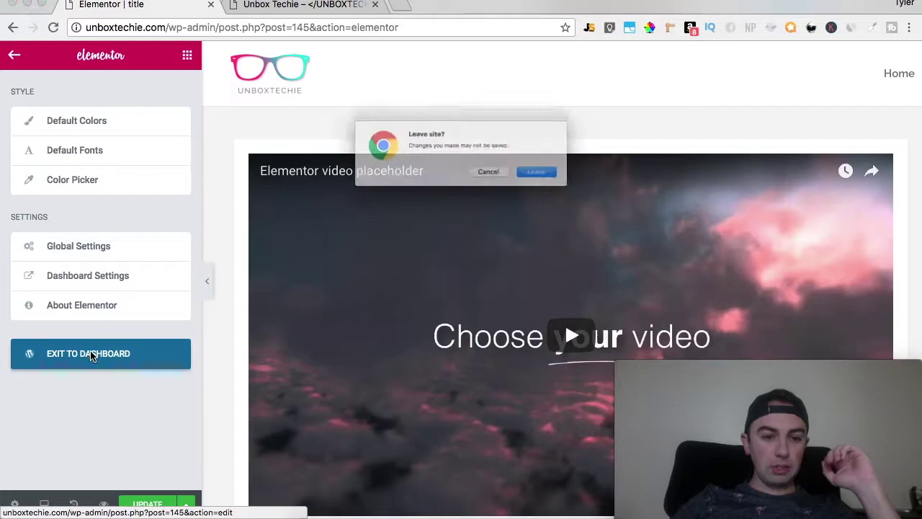
click(584, 185)
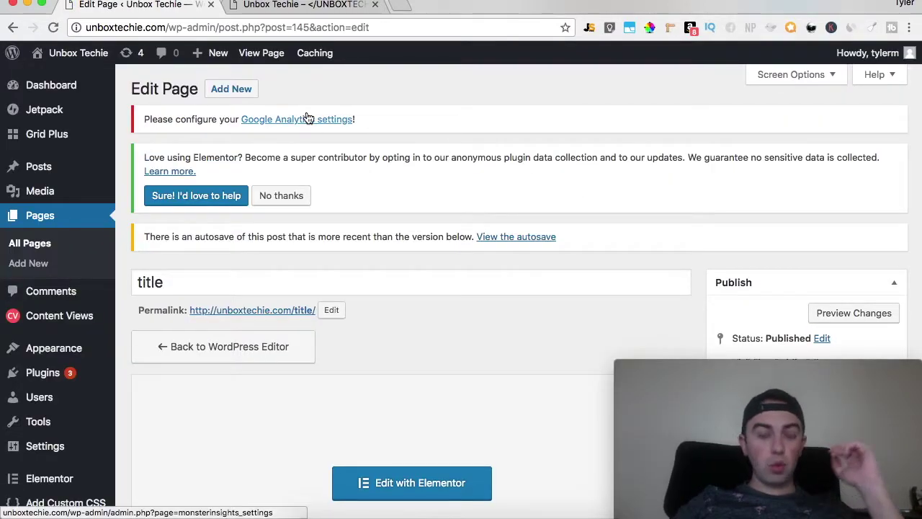
- Look through the page's publish settings and the dashboard sections, and open the list of installed plugins
scroll(99, 316, down, 5)
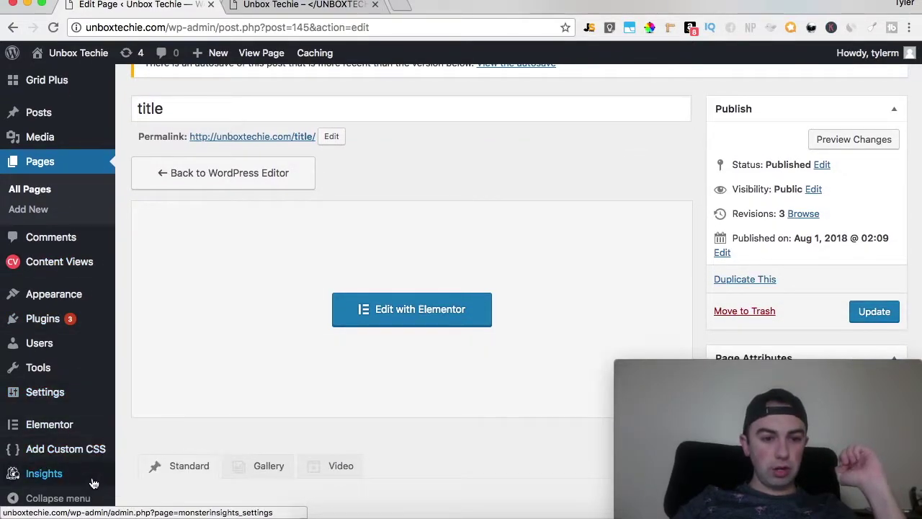
mouse_move(83, 272)
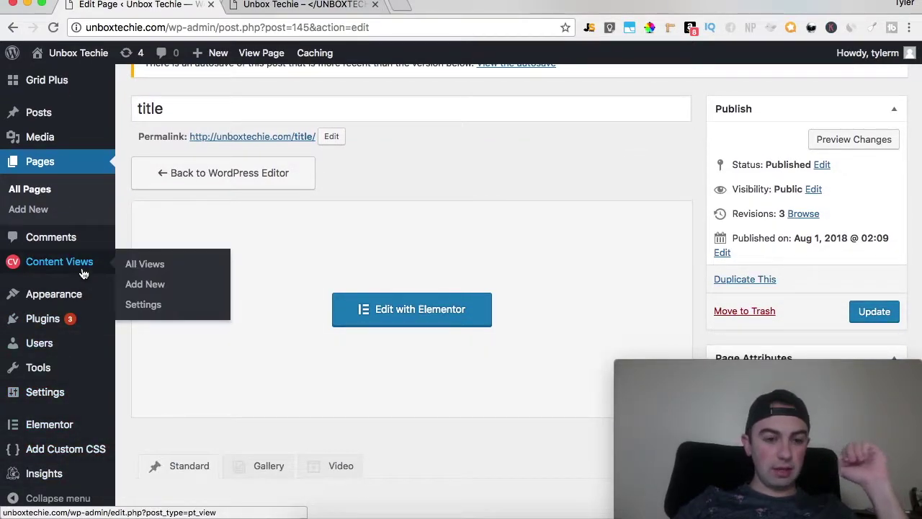
mouse_move(75, 299)
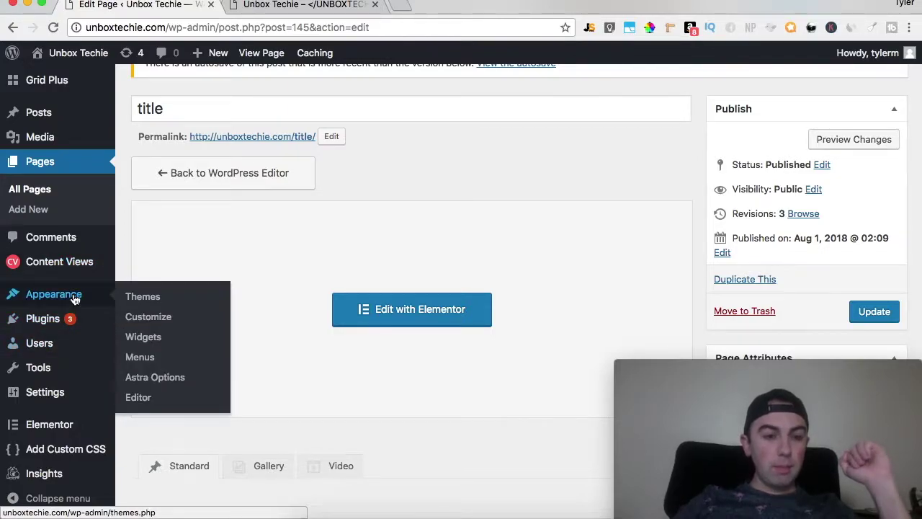
mouse_move(70, 319)
click(143, 322)
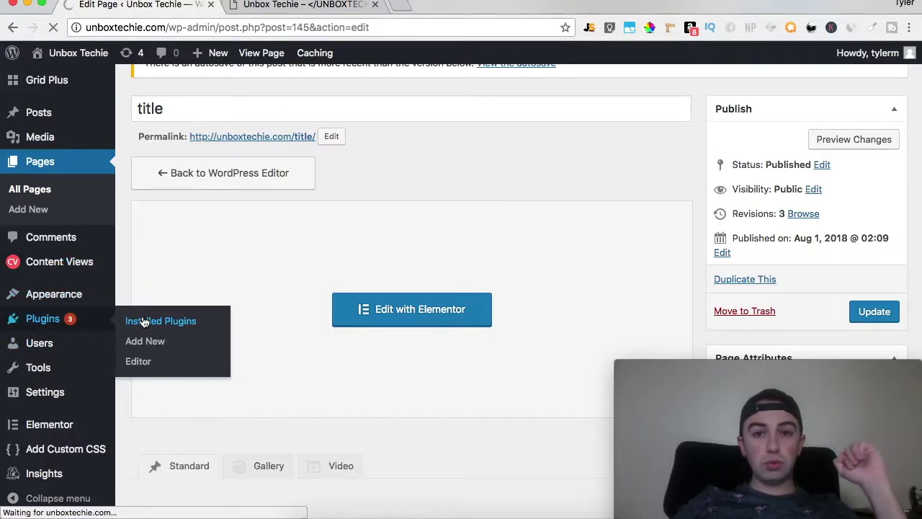
- Examine the Automatic Featured Images from YouTube / Vimeo plugin entry and check the Recent Posts thumbnail on the site's home page
scroll(483, 324, down, 5)
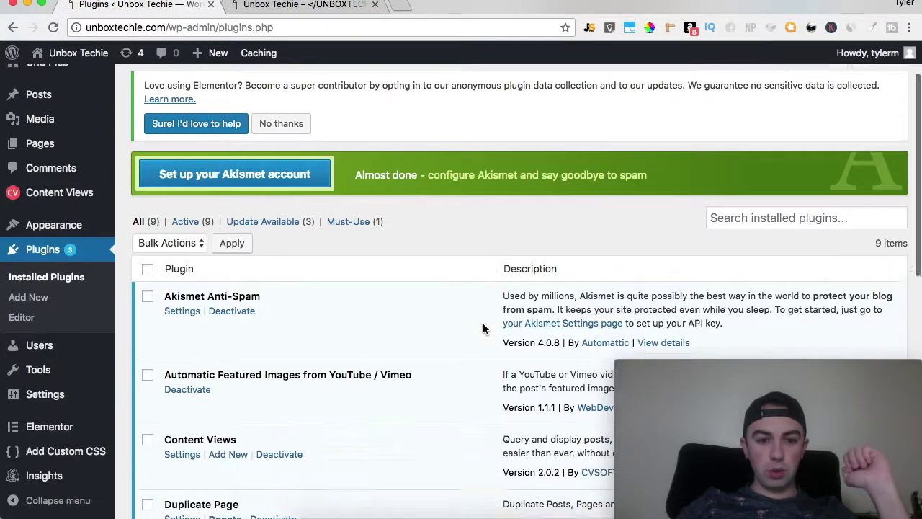
scroll(483, 325, up, 3)
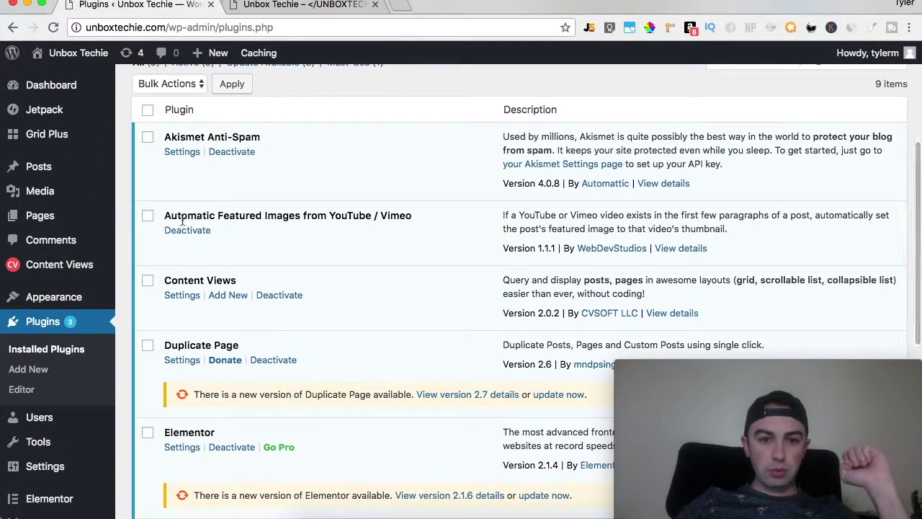
right_click(167, 216)
click(298, 207)
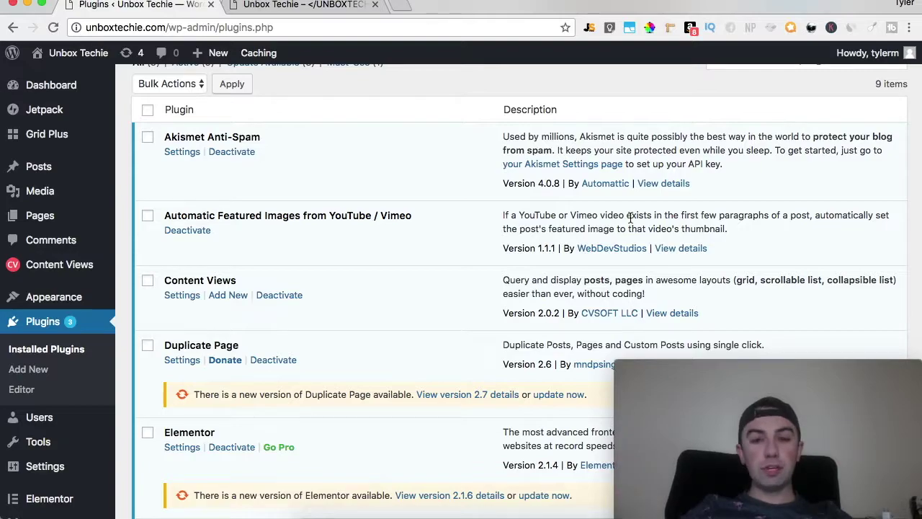
click(304, 5)
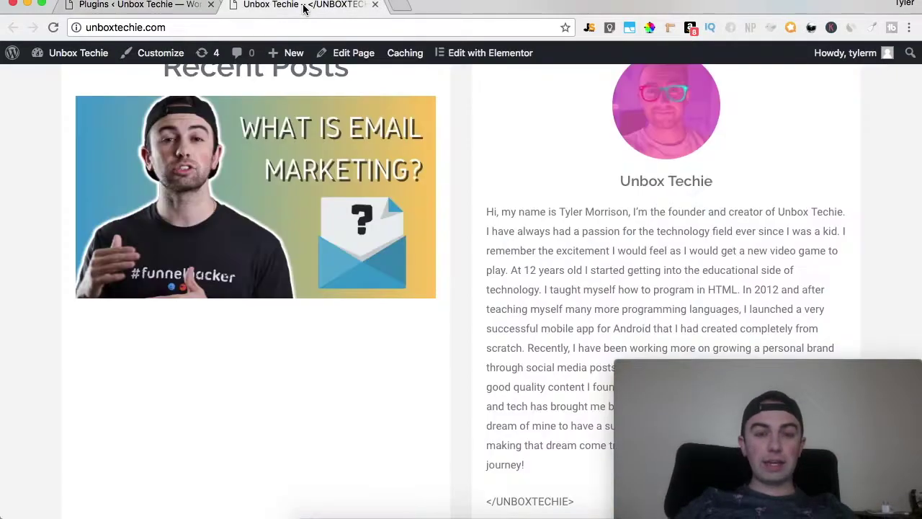
click(141, 6)
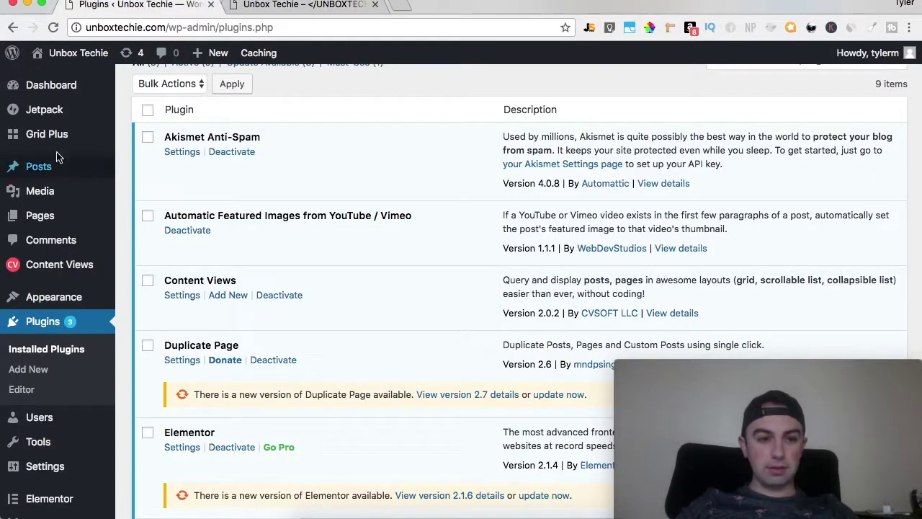
- Create a new post with the title "title" and publish it
mouse_move(50, 173)
click(157, 192)
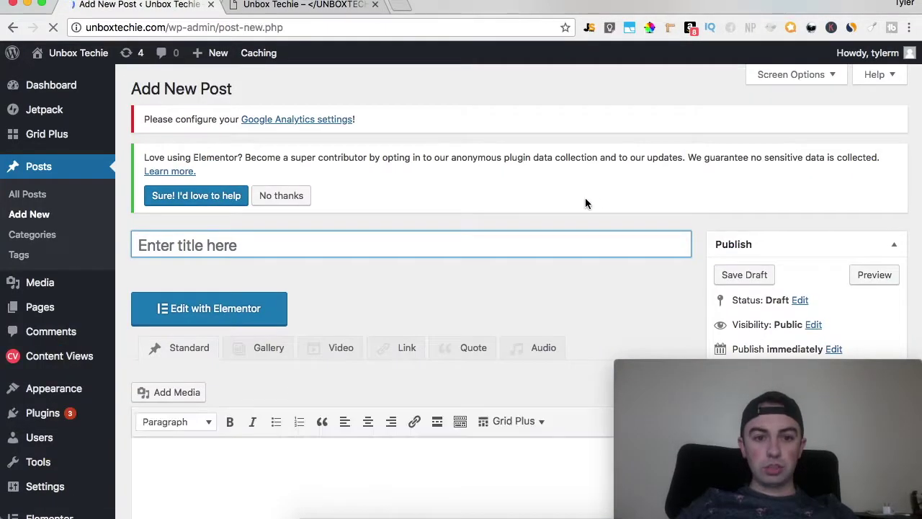
text(title)
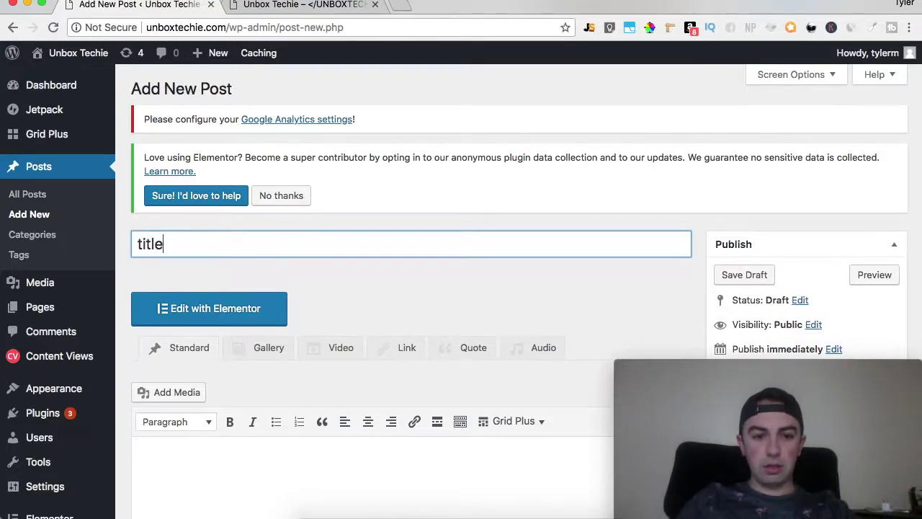
scroll(603, 265, down, 2)
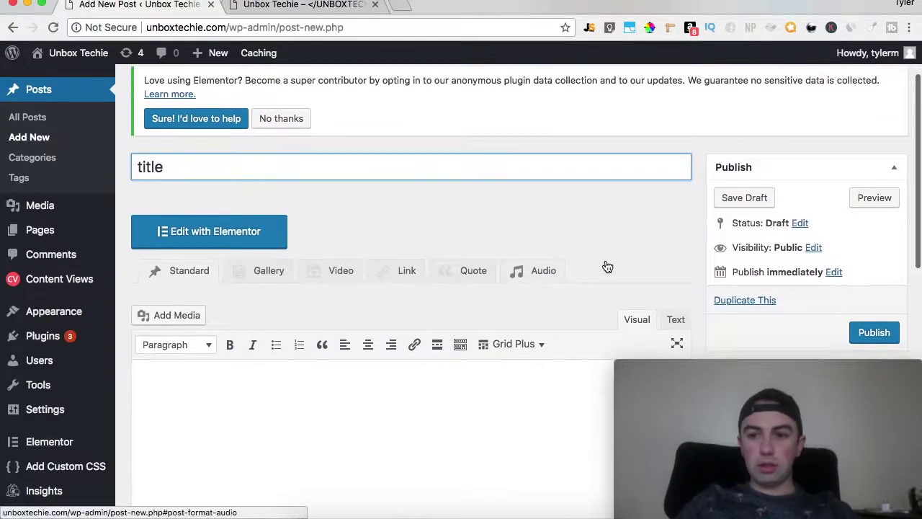
click(871, 333)
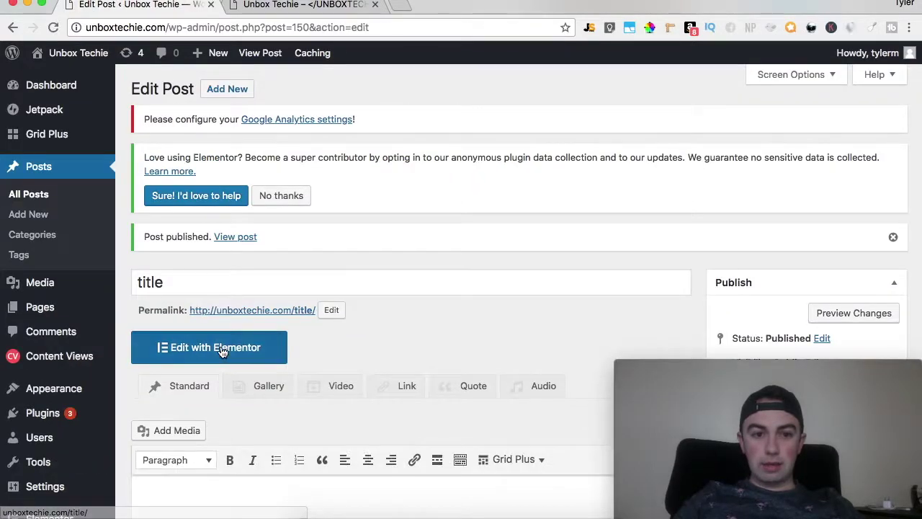
- Open the published post in Elementor and insert the saved Video Page template from the library
click(220, 347)
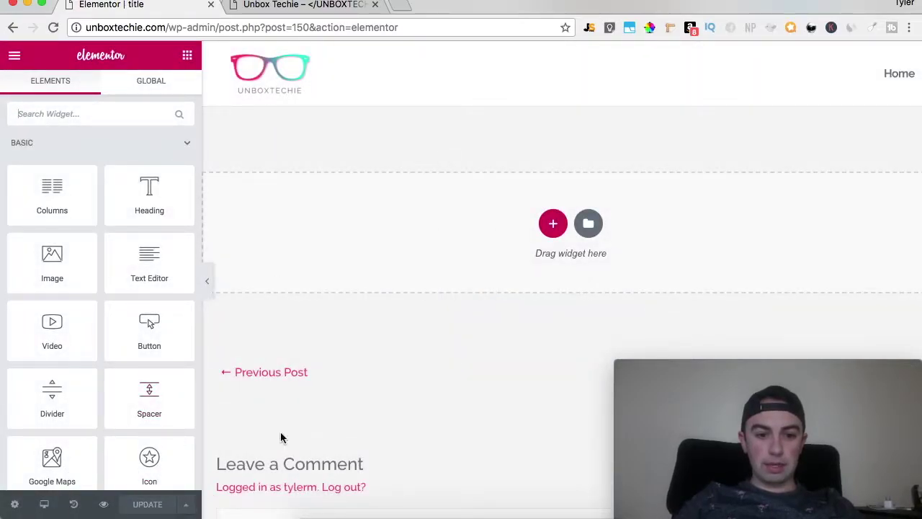
click(589, 225)
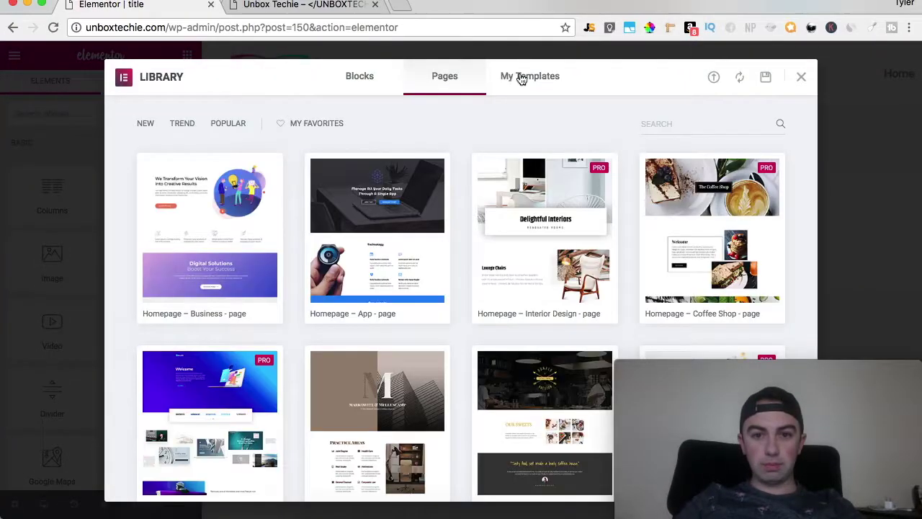
click(520, 77)
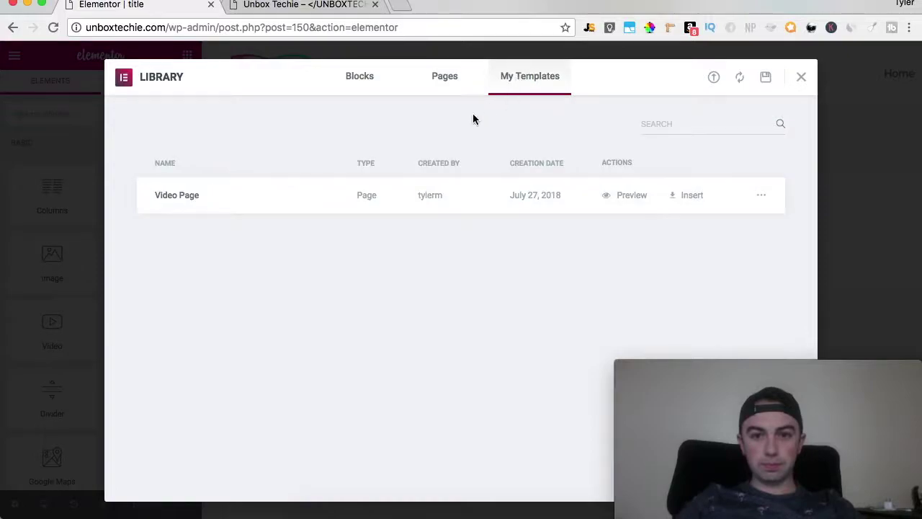
click(684, 197)
click(537, 330)
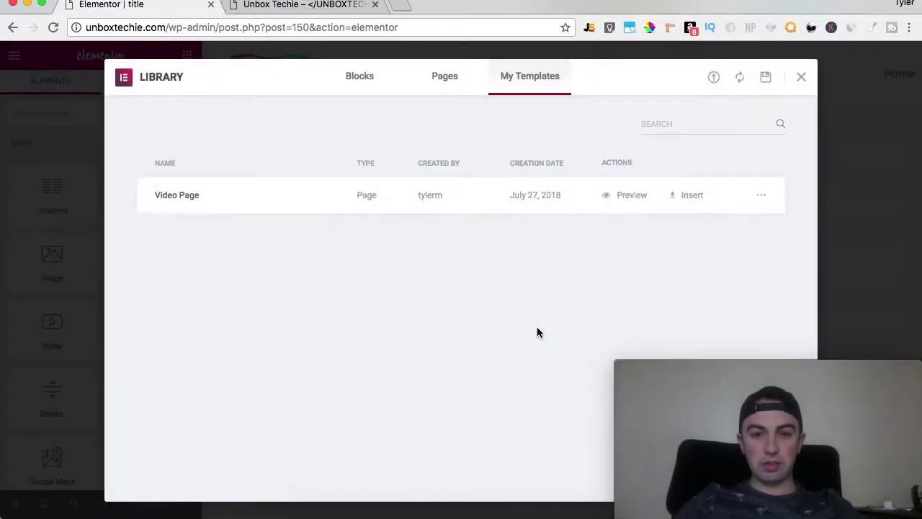
- Look over the inserted template and open the settings of its "What is Email Marketing?" video
scroll(726, 175, down, 15)
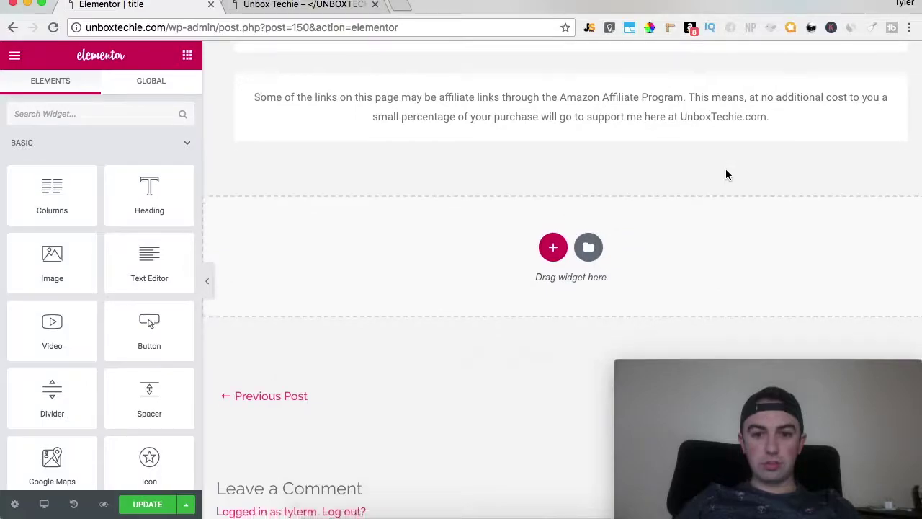
scroll(725, 174, up, 15)
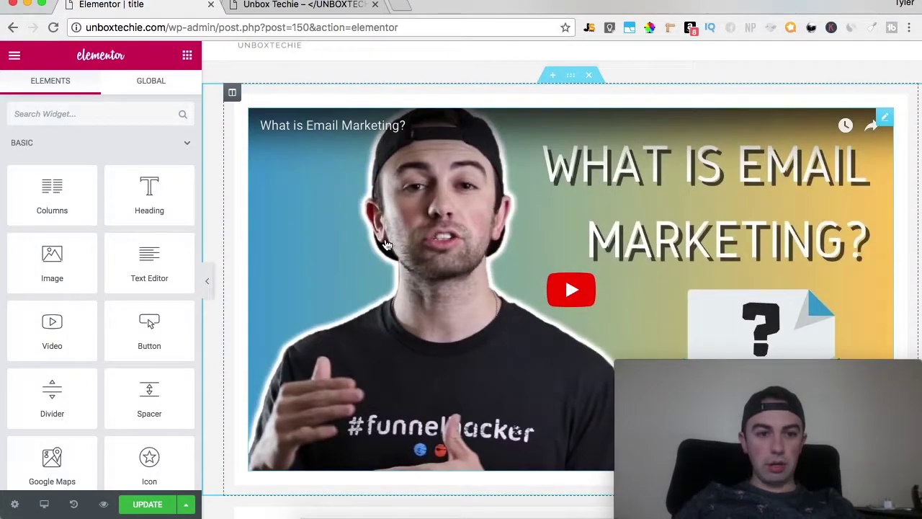
click(386, 245)
click(386, 244)
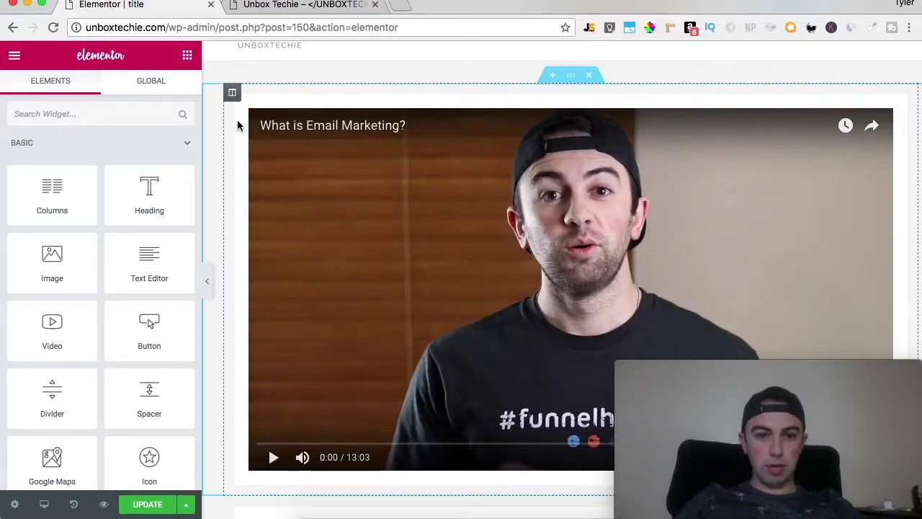
scroll(406, 103, down, 5)
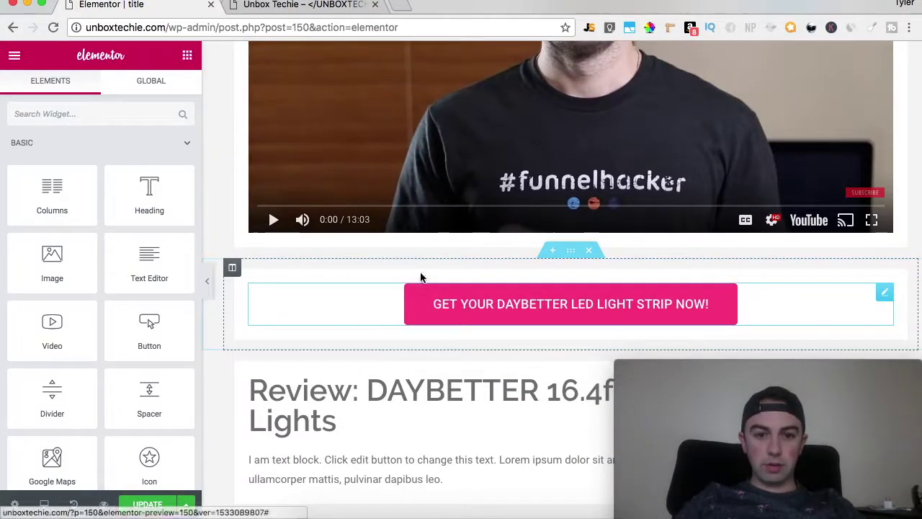
scroll(422, 240, up, 5)
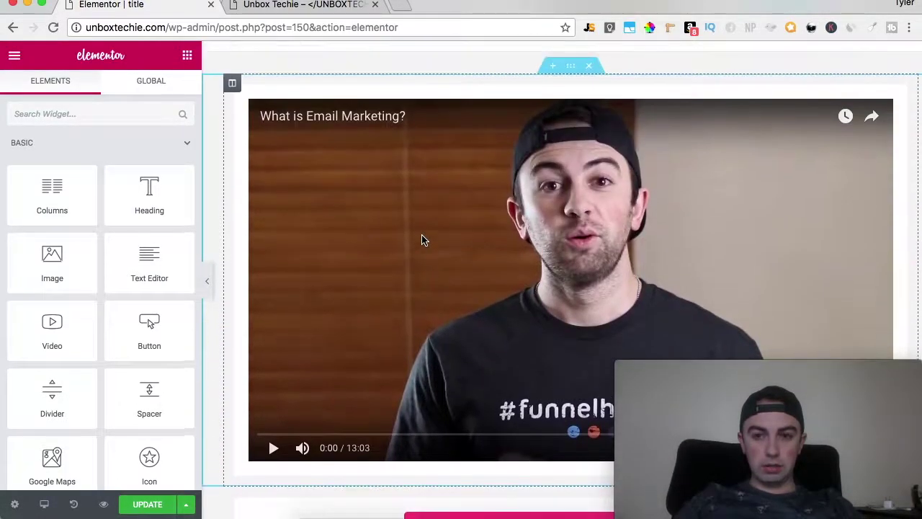
click(886, 117)
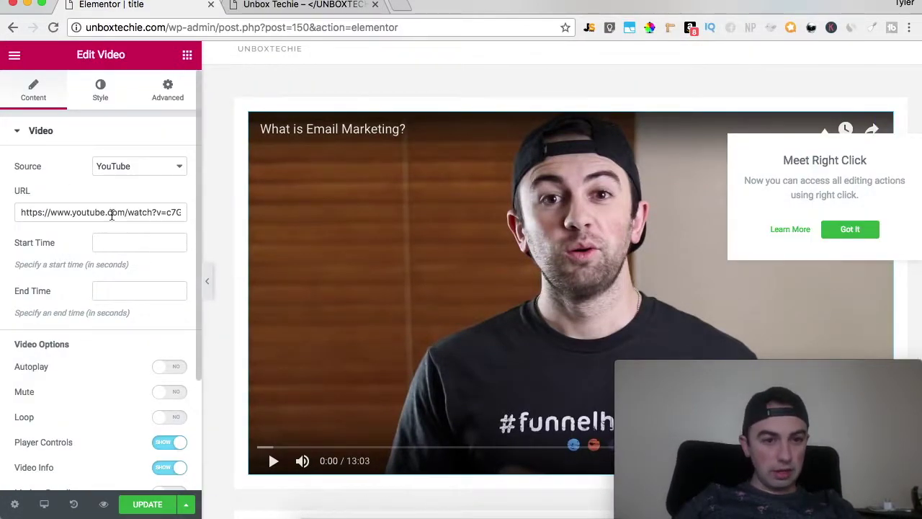
scroll(111, 215, down, 3)
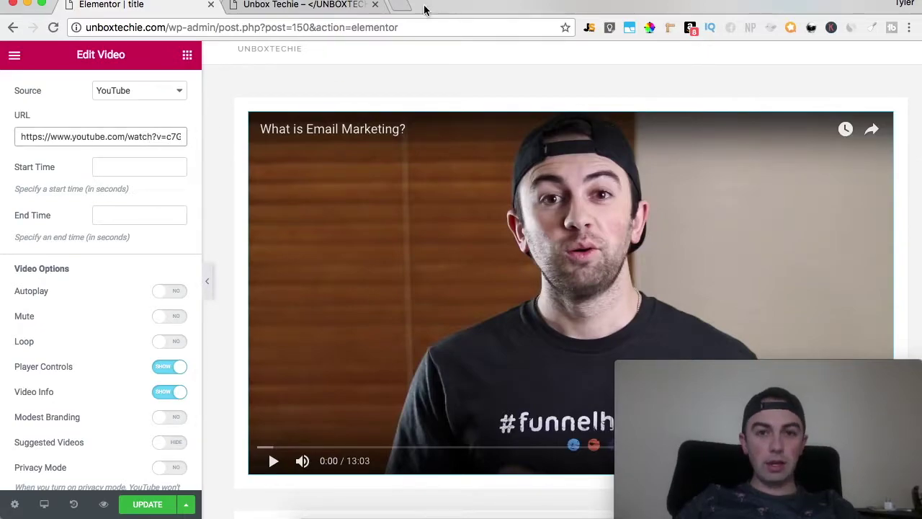
- Open youtube.com in a new browser tab and search for the channel owner's name
click(402, 6)
text(youtube.com)
key(Return)
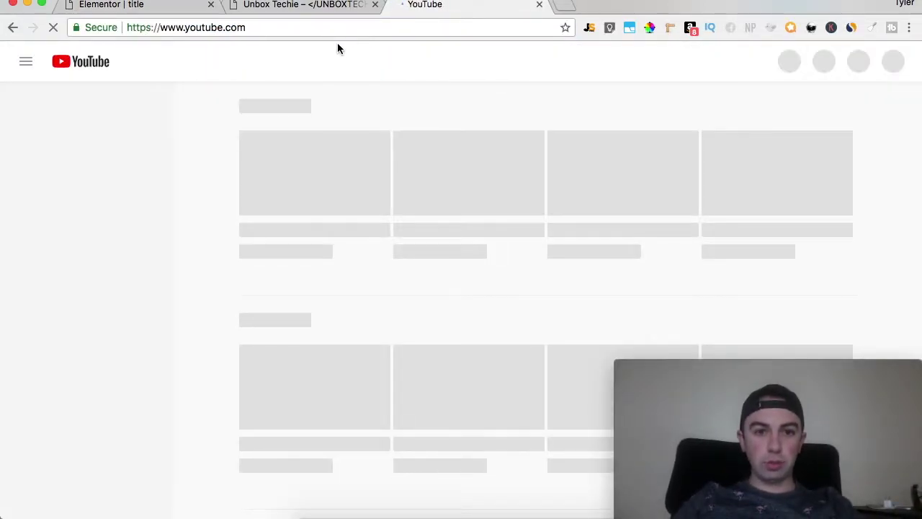
click(342, 59)
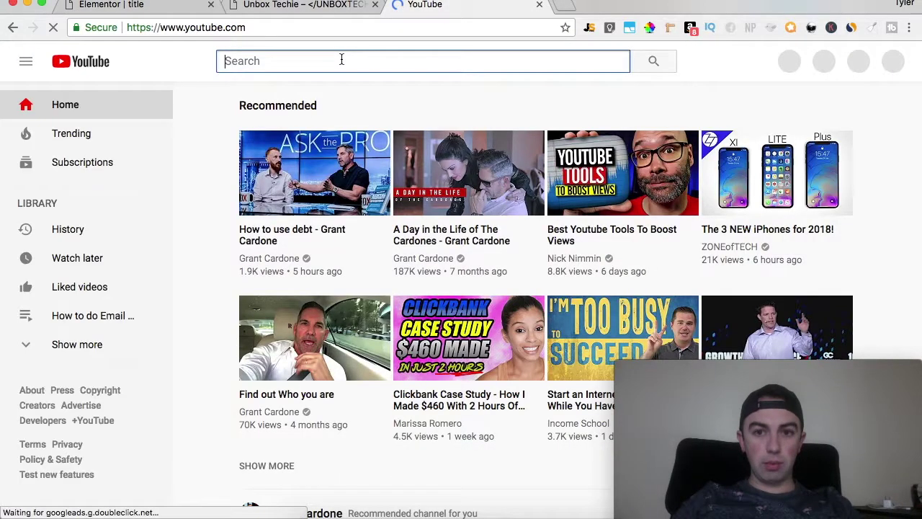
text(tyler em)
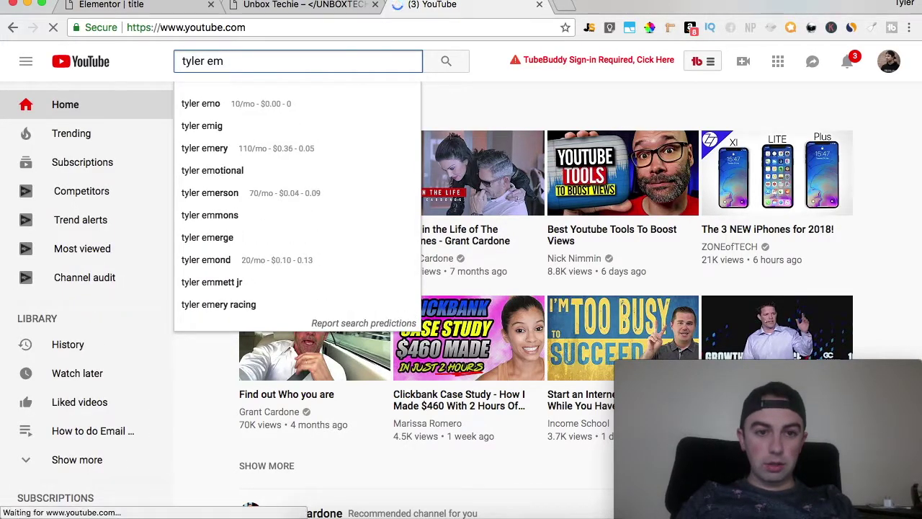
key(BackSpace)
text(morrison)
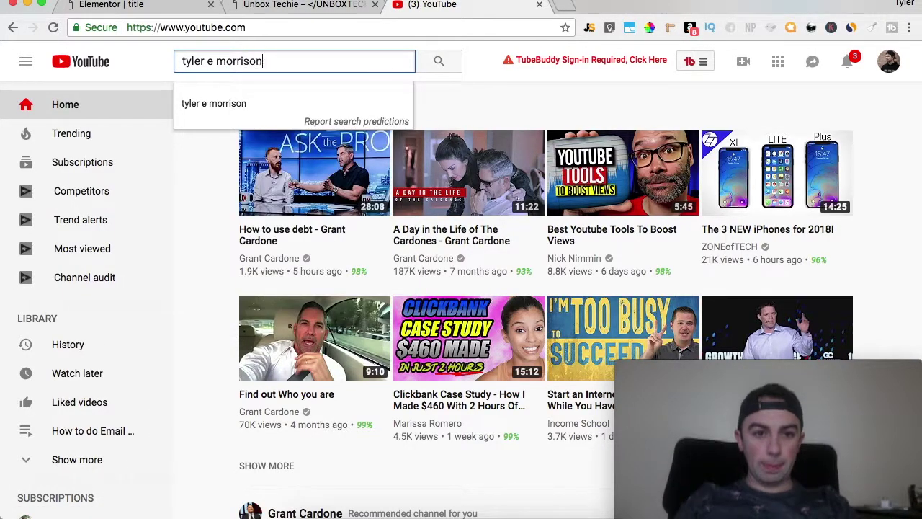
key(Return)
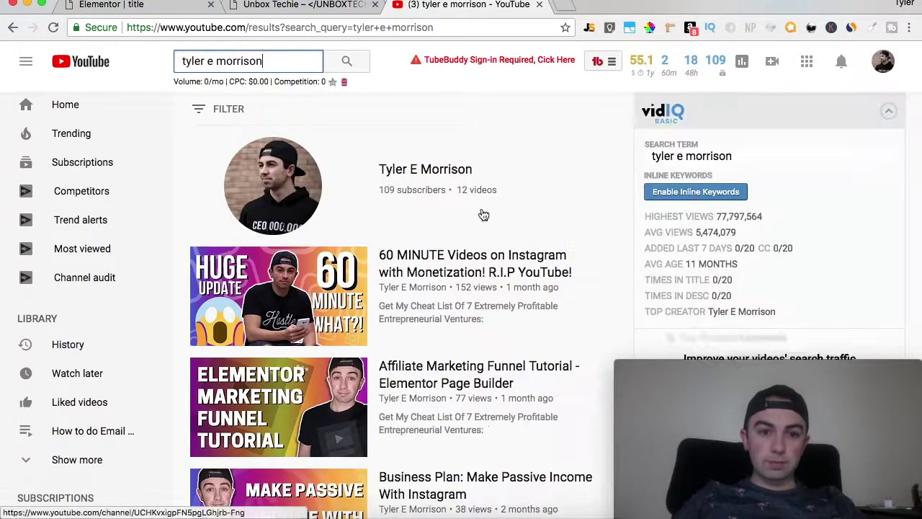
- Open the video "60 MINUTE Videos on Instagram with Monetization! R.I.P YouTube!", copy its URL and pause playback
click(462, 271)
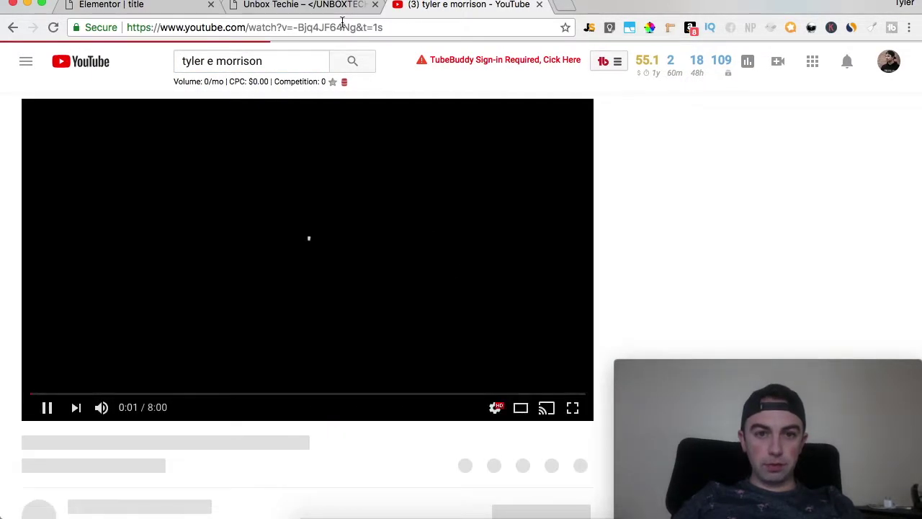
click(338, 28)
click(313, 250)
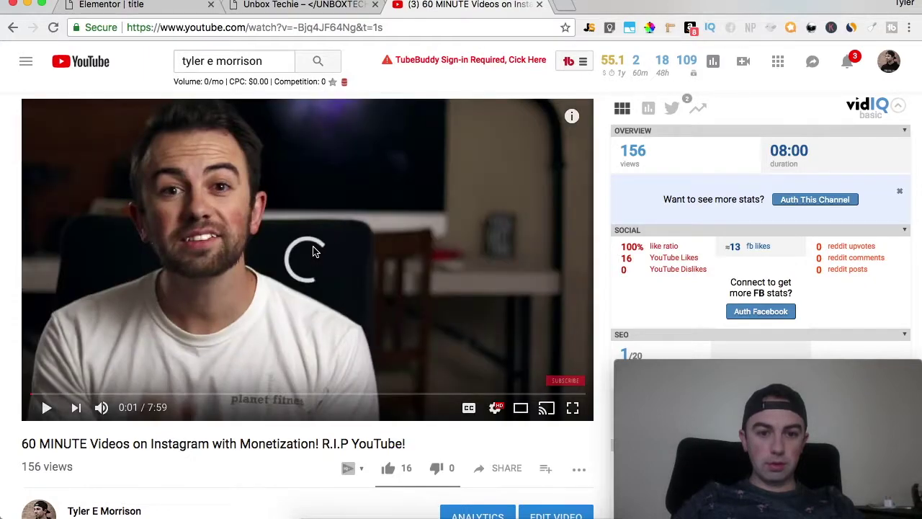
click(313, 251)
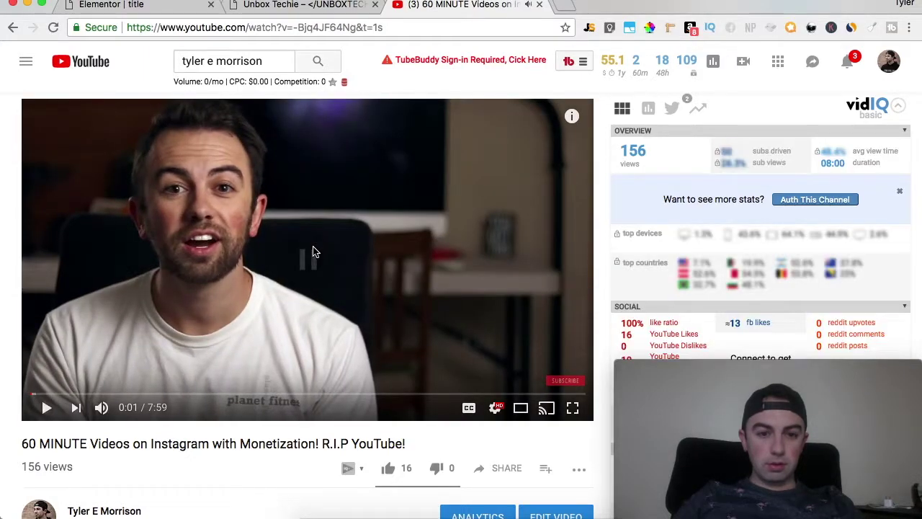
- Replace the Elementor video widget's URL with the copied YouTube link and update the post
click(306, 4)
click(112, 4)
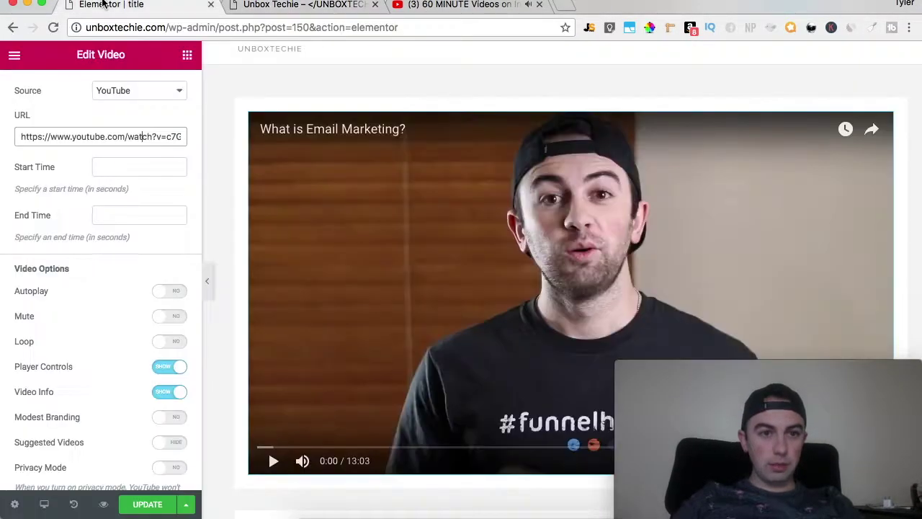
triple_click(85, 136)
key(super+v)
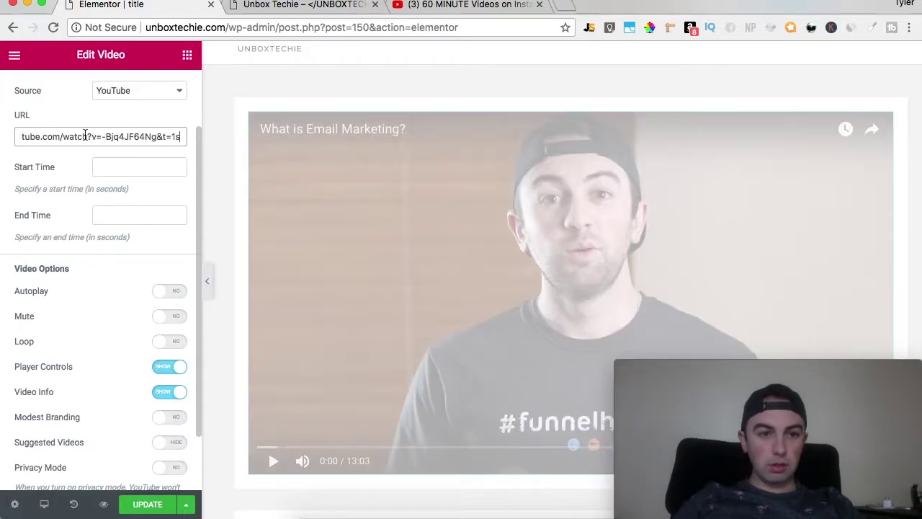
scroll(134, 193, down, 2)
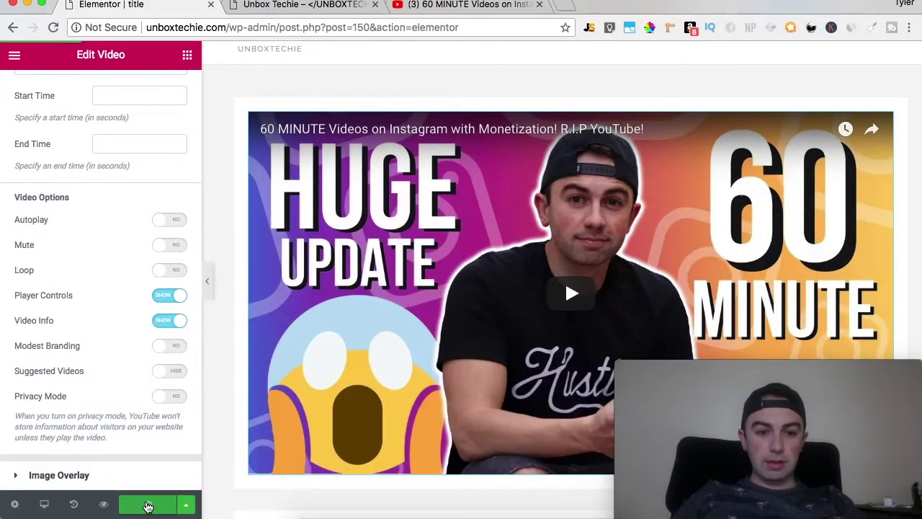
click(147, 506)
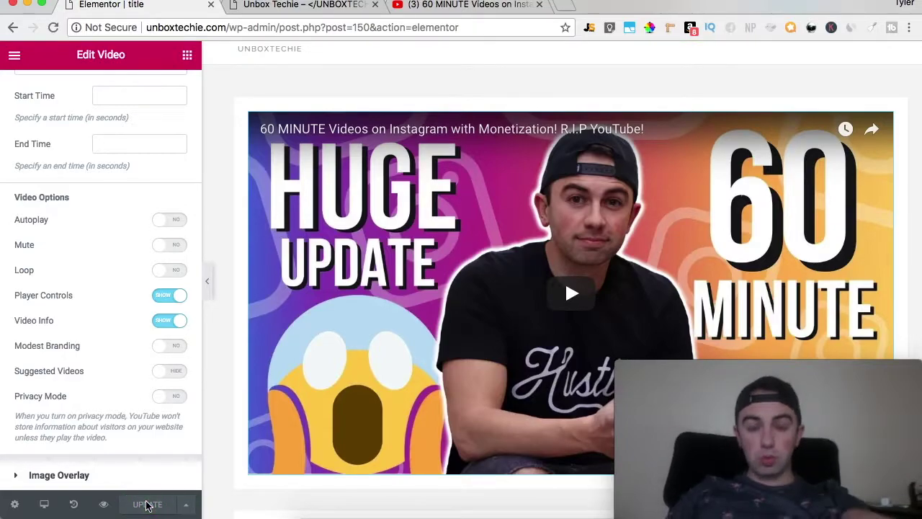
scroll(397, 281, up, 1)
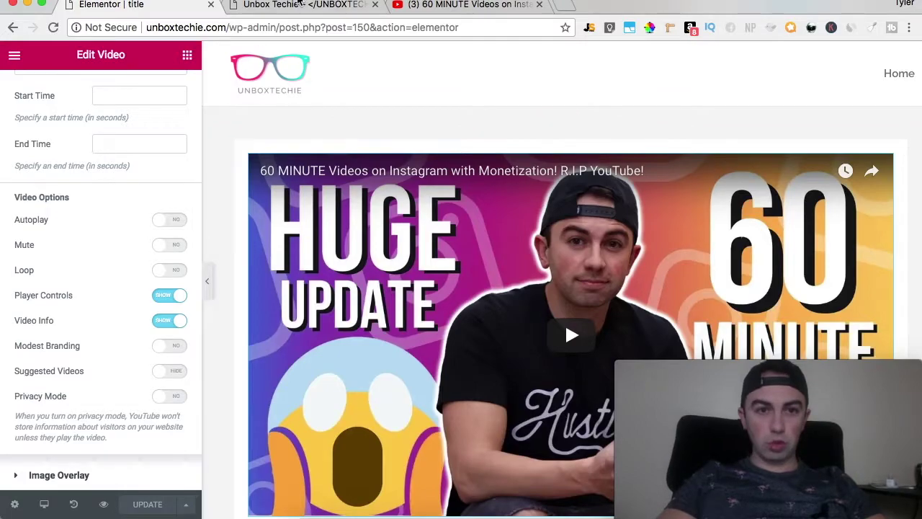
- Reload the site's home page, and open the post "title" for editing from the dashboard's list of posts
click(295, 4)
click(52, 27)
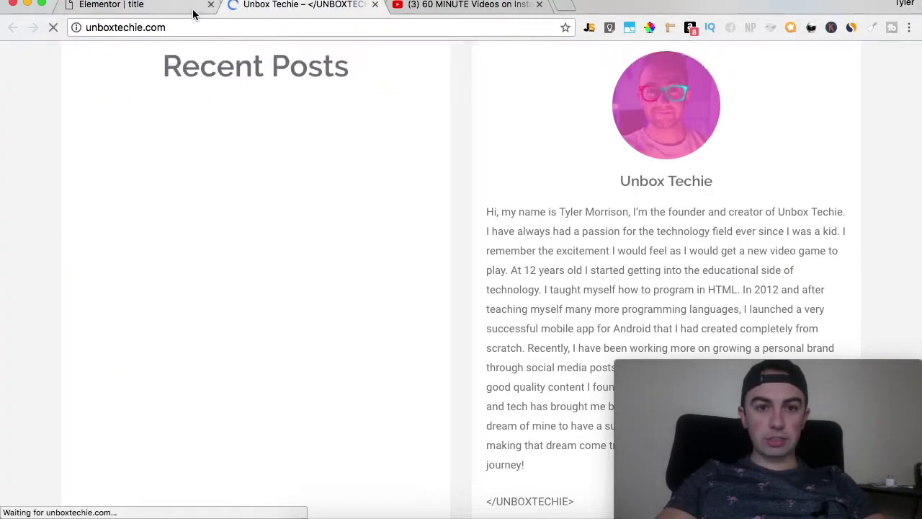
mouse_move(69, 63)
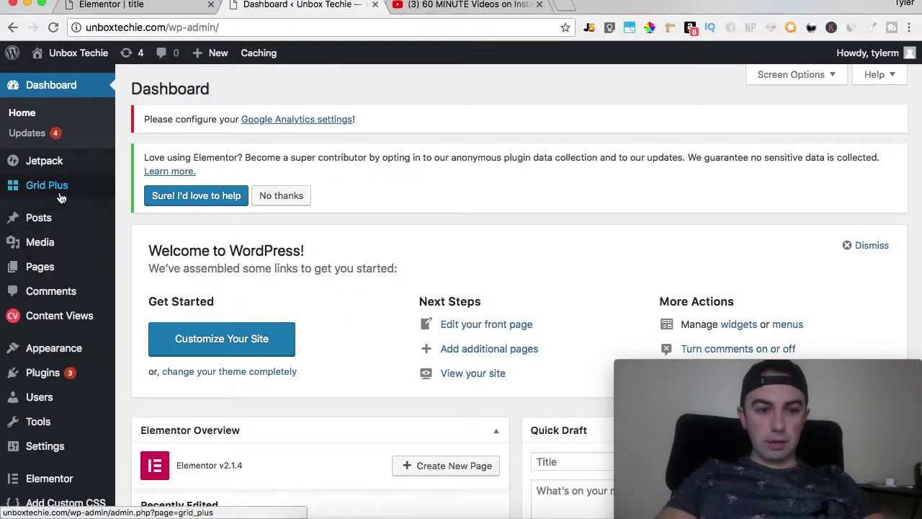
mouse_move(51, 223)
click(134, 220)
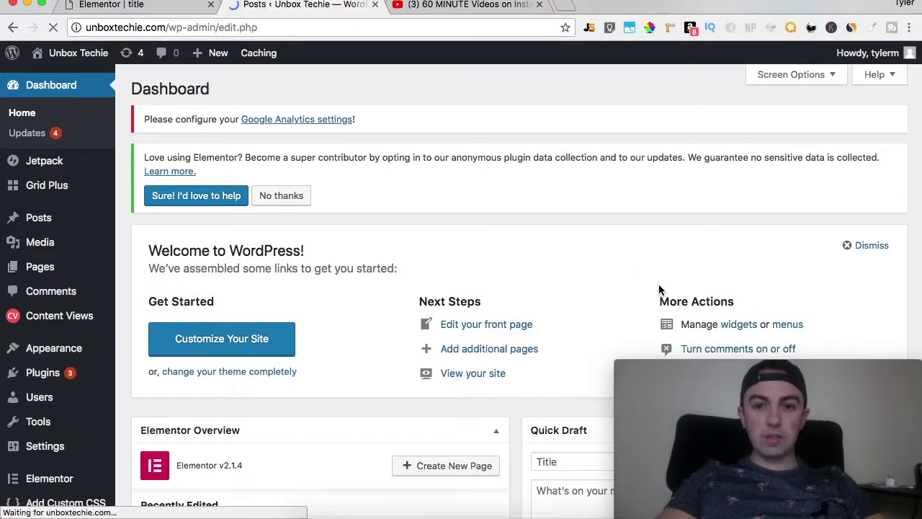
scroll(751, 232, down, 2)
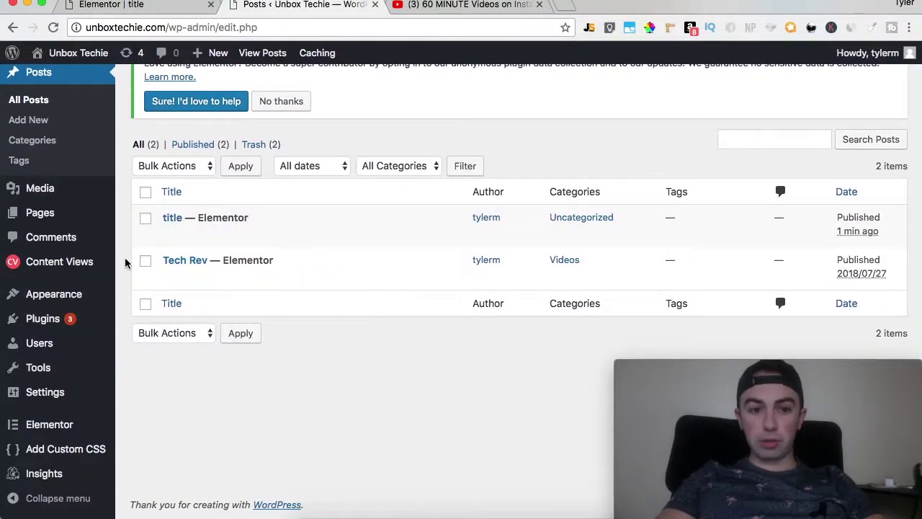
click(169, 236)
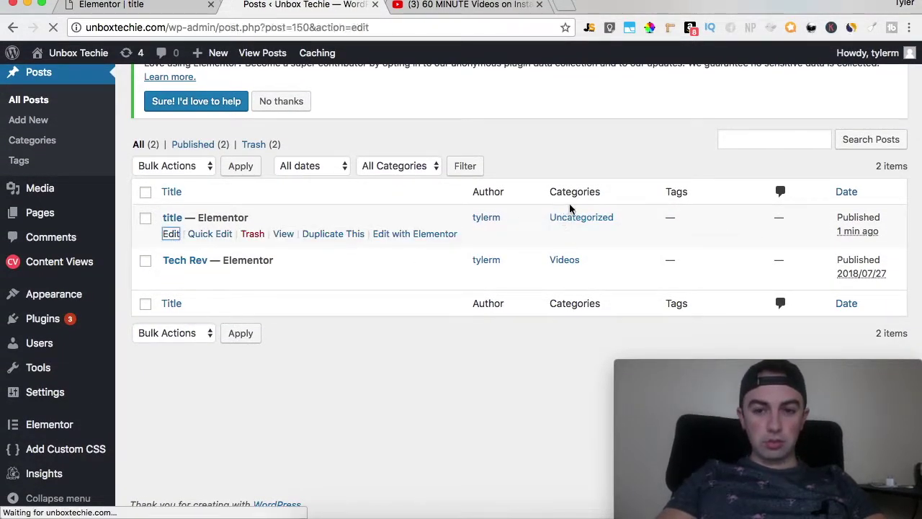
- Change the post's category from Uncategorized to Videos and update the post
scroll(622, 252, down, 3)
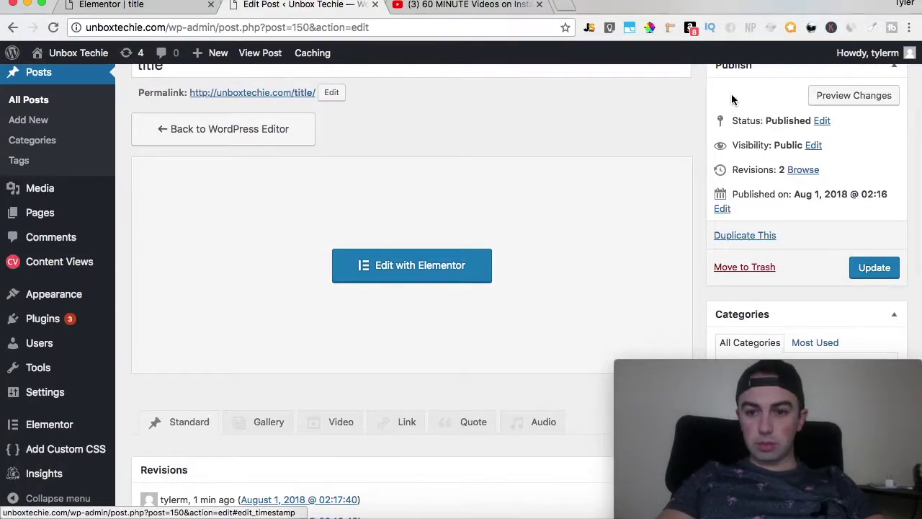
scroll(728, 68, down, 5)
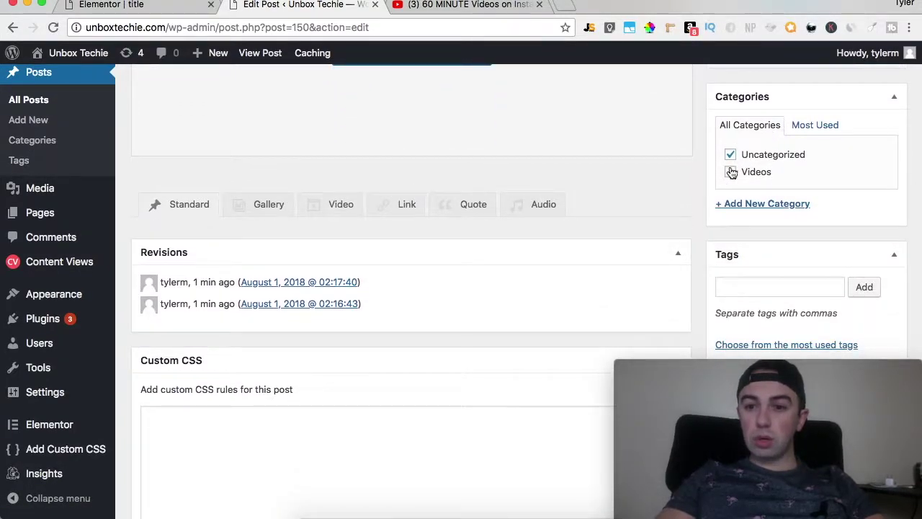
scroll(848, 191, up, 5)
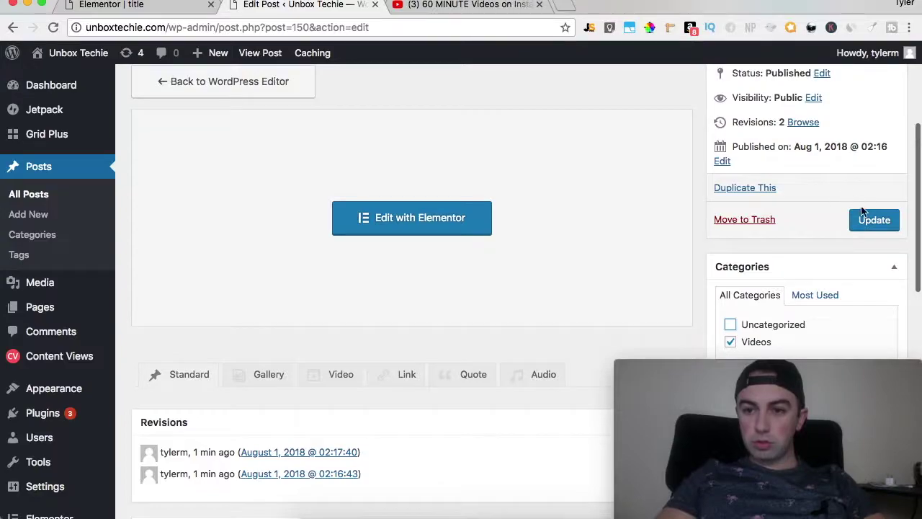
click(875, 219)
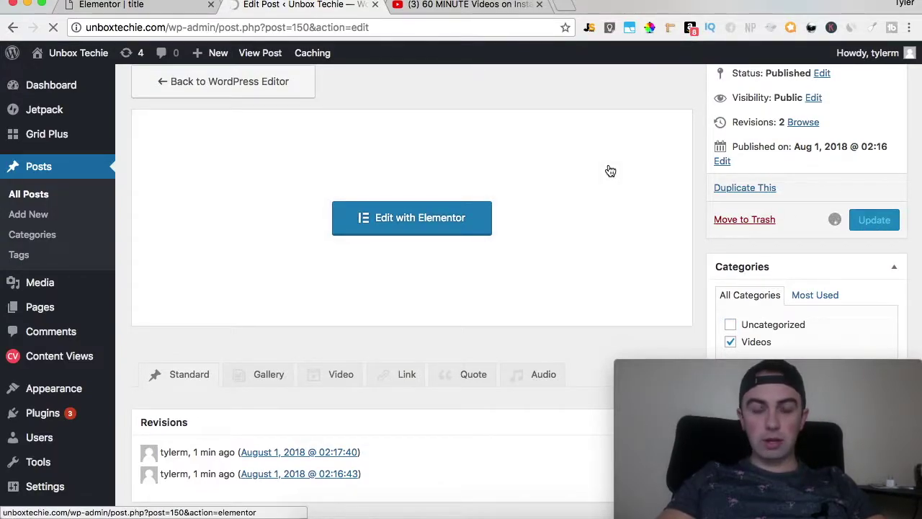
- Check the post's detected video URLs and featured image against the embedded video and its YouTube page
scroll(387, 136, down, 10)
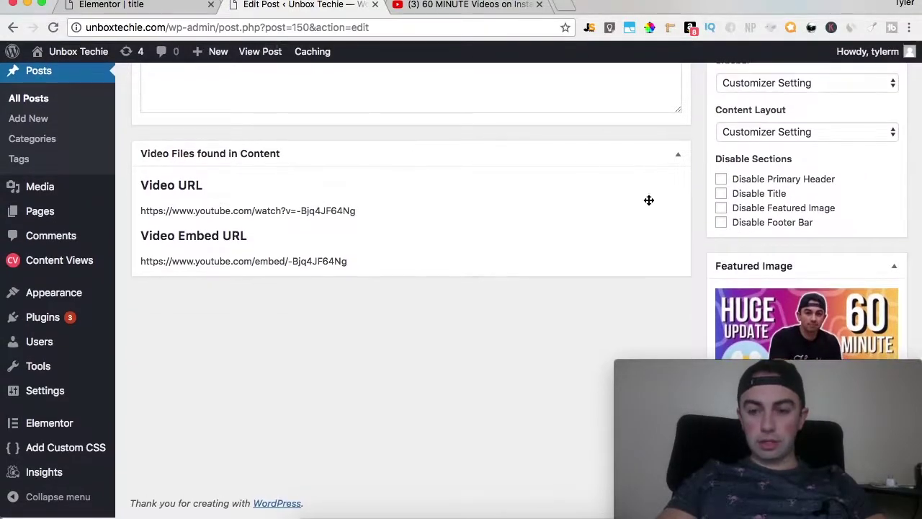
scroll(481, 112, up, 12)
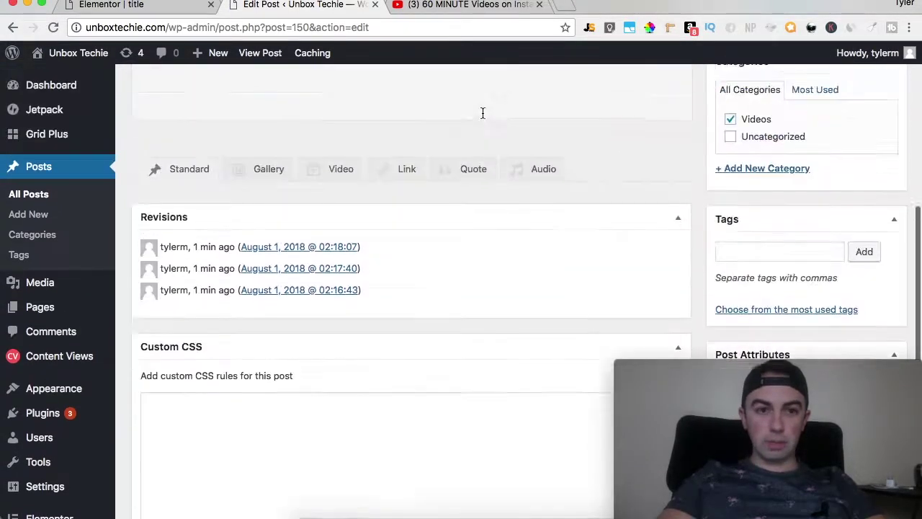
click(156, 6)
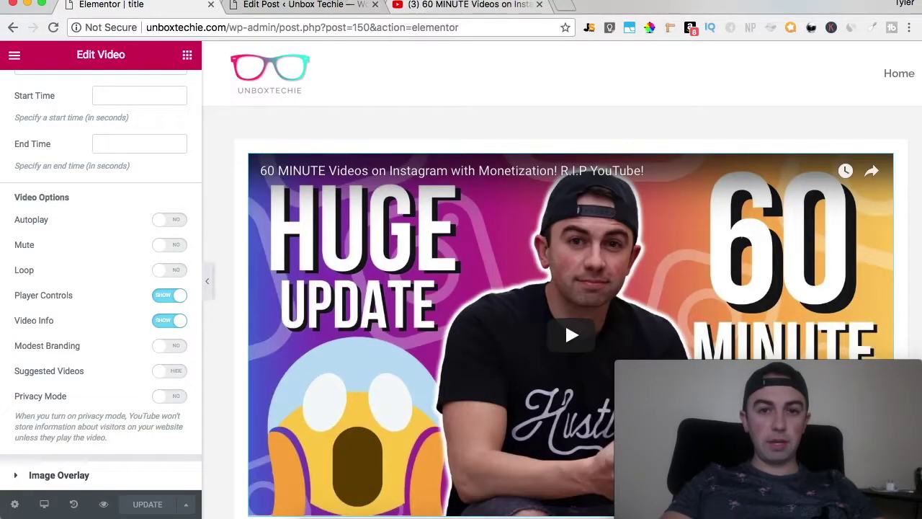
click(447, 4)
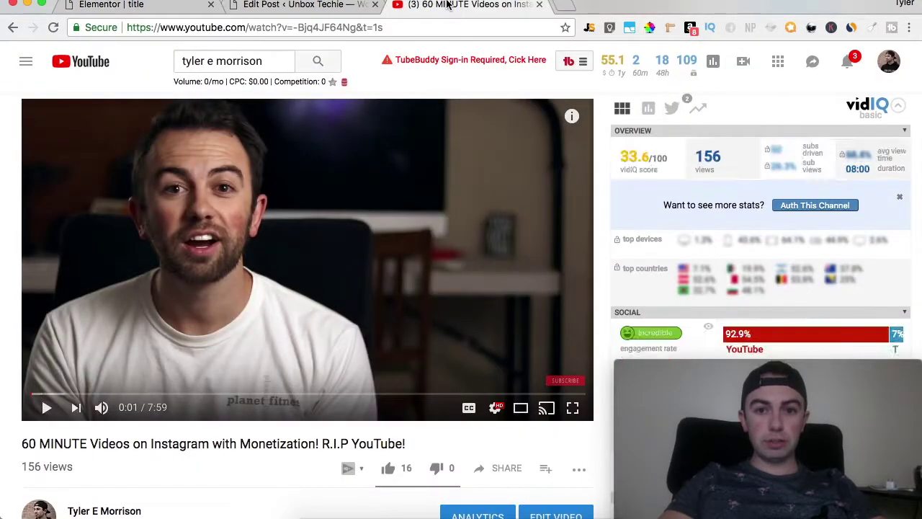
- Load the unboxtechie.com home page and check the thumbnails in the Recent Posts section
click(371, 4)
click(166, 27)
drag(165, 28, 334, 151)
key(BackSpace)
key(Return)
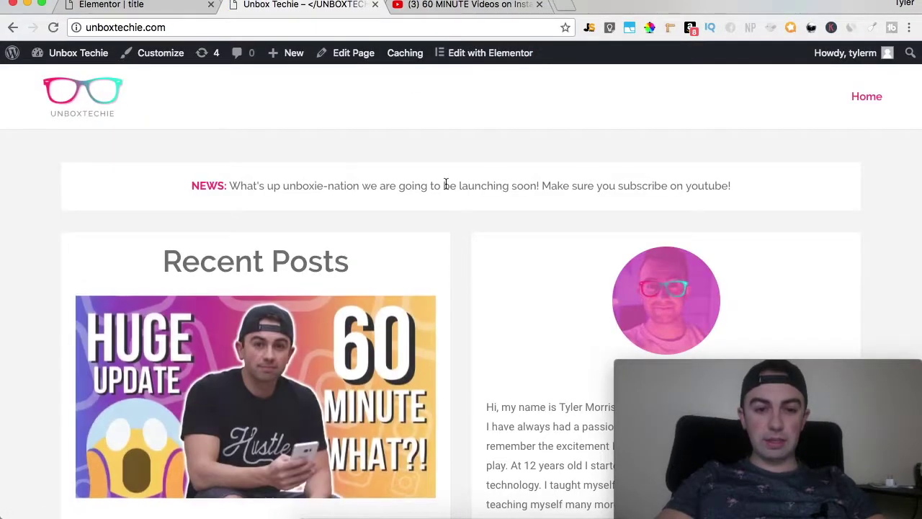
scroll(446, 183, down, 3)
scroll(467, 240, down, 3)
scroll(533, 288, up, 3)
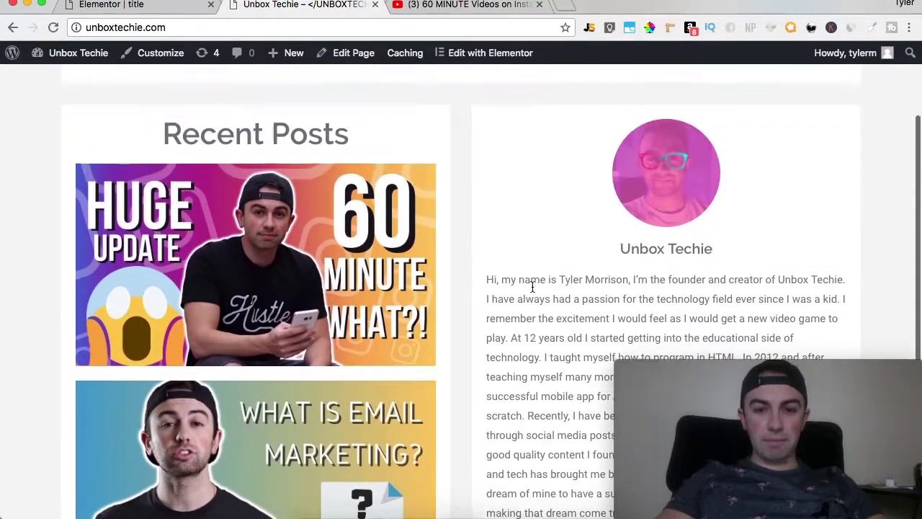
- Look over the home page's Recent Posts once more, and exit the post's Elementor editor to its dashboard edit screen
scroll(532, 287, down, 5)
scroll(533, 287, up, 3)
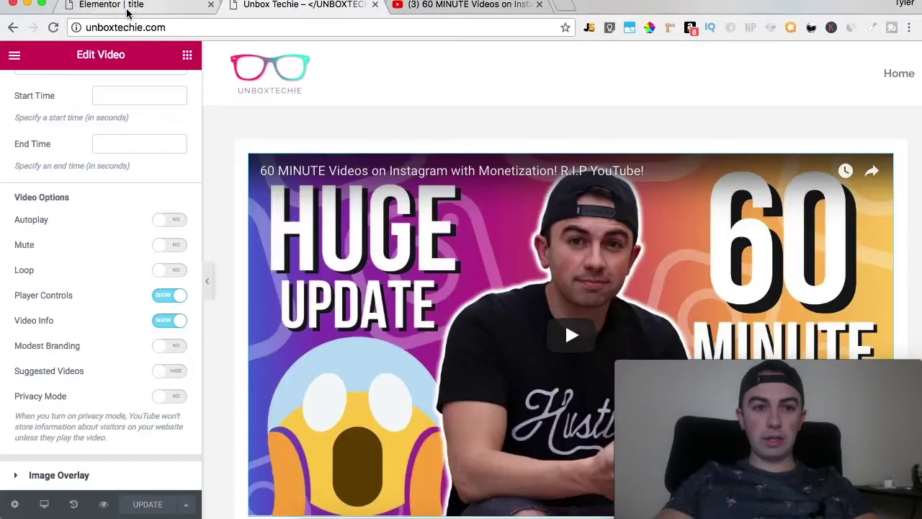
click(124, 5)
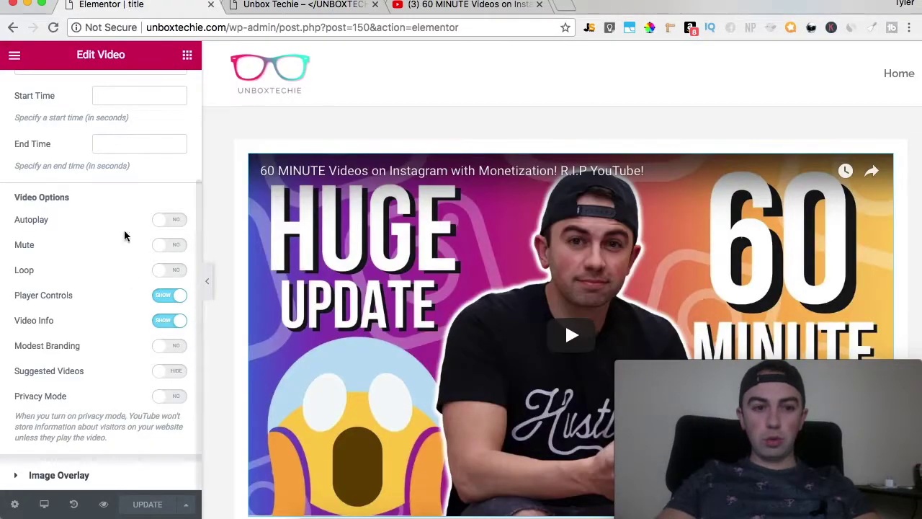
click(14, 54)
click(126, 370)
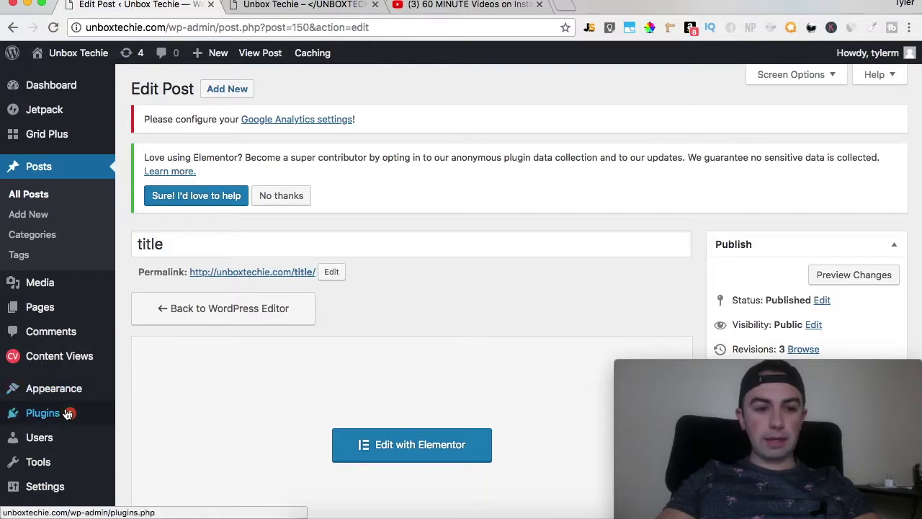
- Open the site's installed plugins and review the list, including Automatic Featured Images from YouTube / Vimeo and Duplicate Page
mouse_move(101, 414)
click(140, 417)
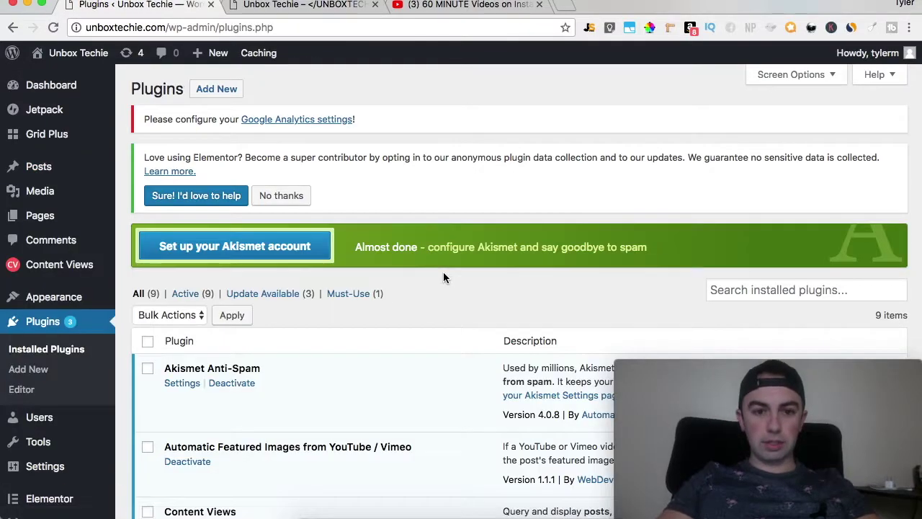
scroll(443, 271, down, 5)
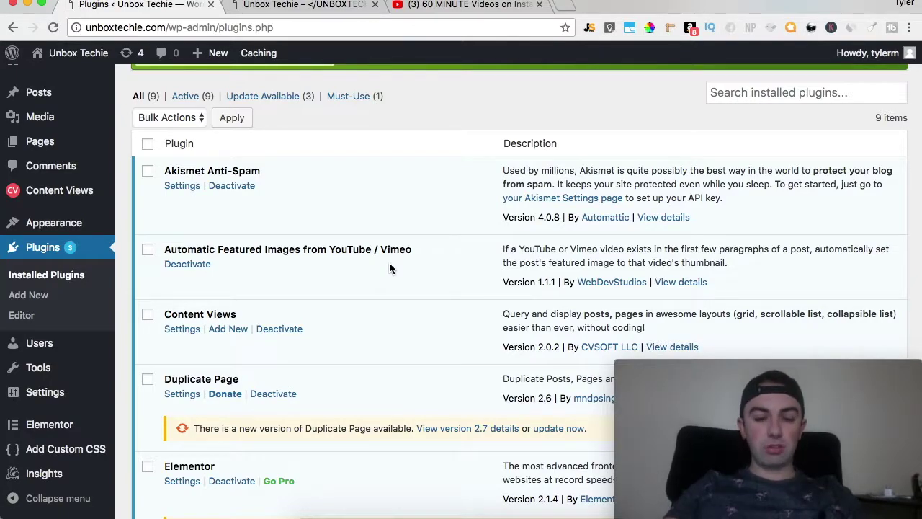
scroll(389, 268, down, 4)
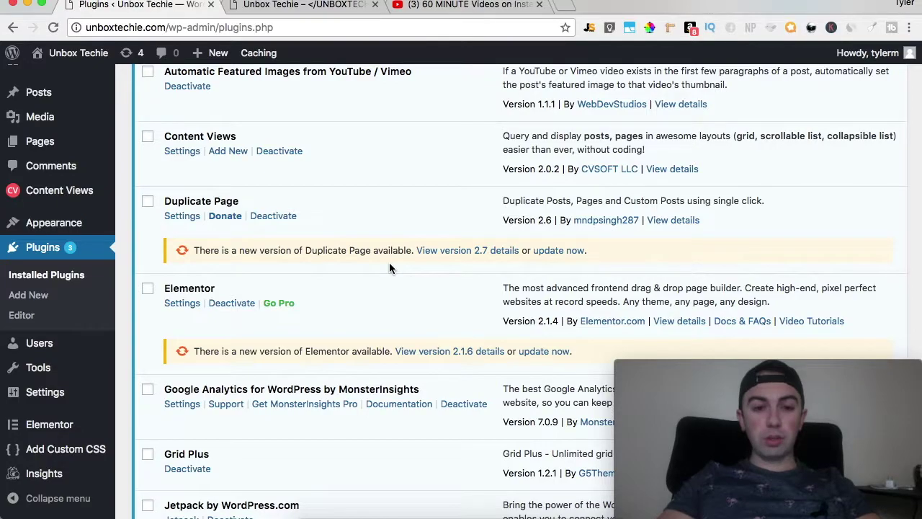
scroll(388, 267, down, 2)
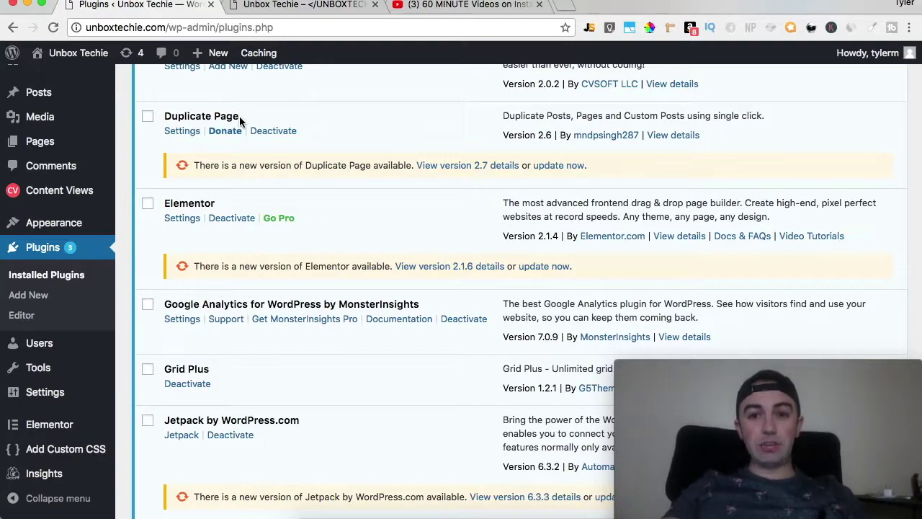
- Open the list of all posts and reveal the row actions of the "title" post to see the Duplicate This option
mouse_move(63, 100)
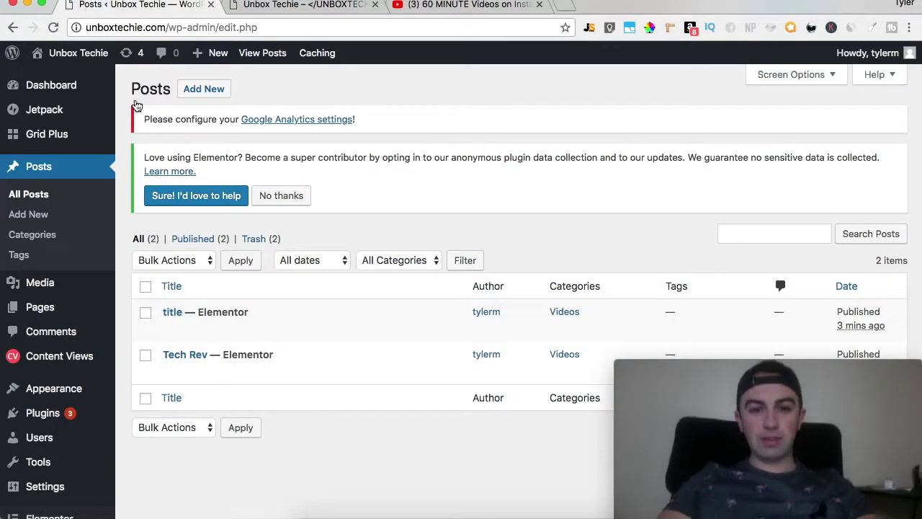
scroll(432, 144, down, 3)
mouse_move(235, 243)
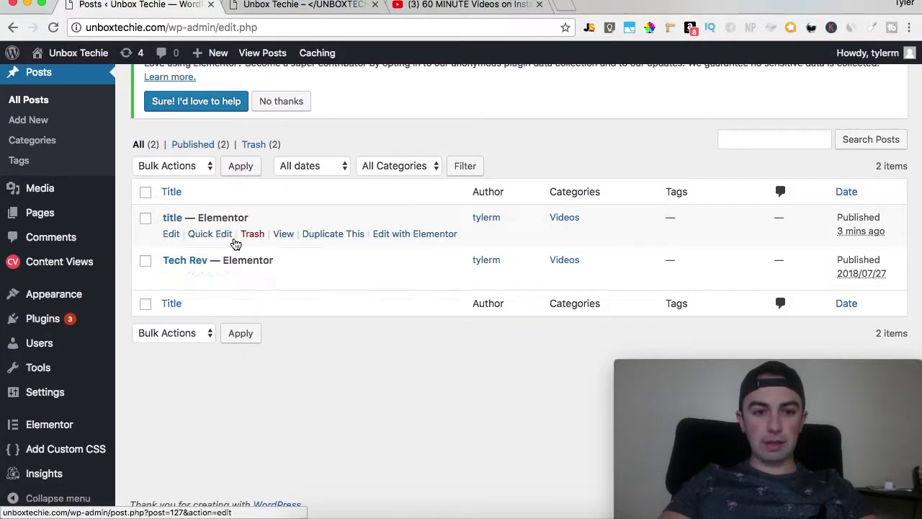
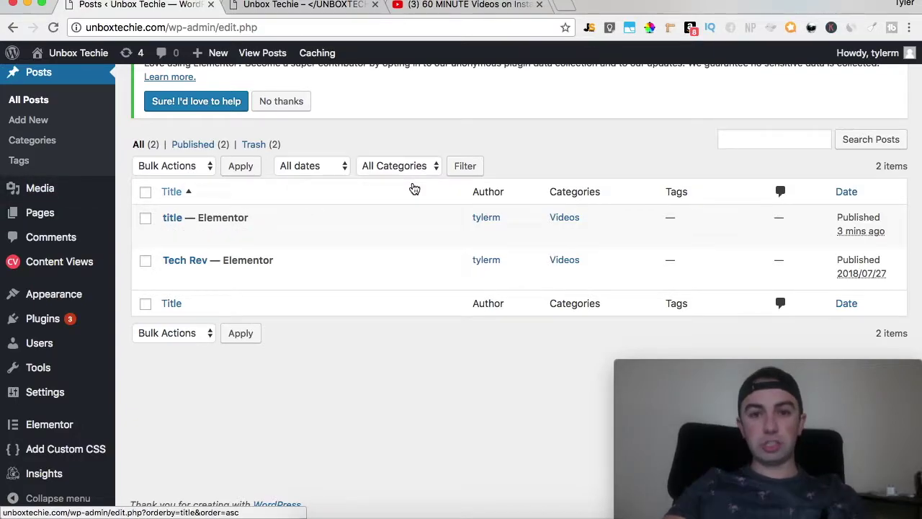
- Return to the installed plugins and view the details of the WP Add Custom CSS plugin, closing them when done
mouse_move(58, 262)
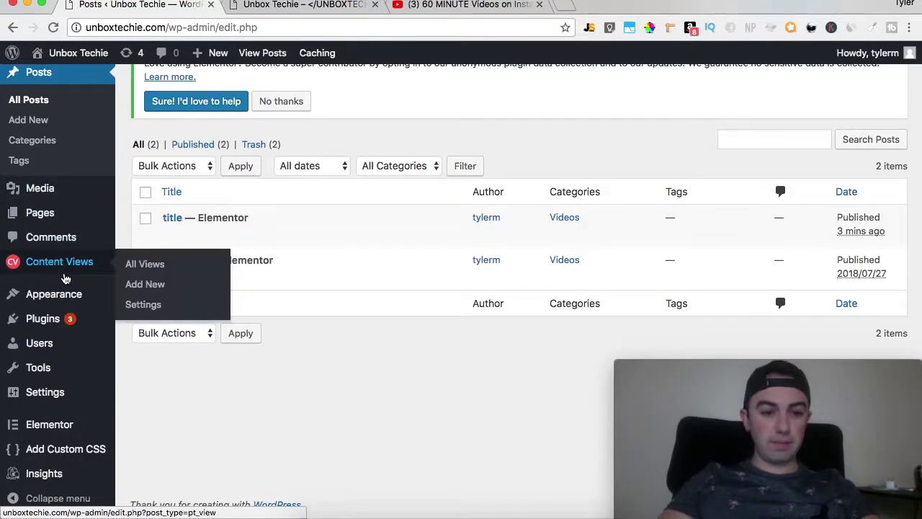
scroll(65, 274, down, 1)
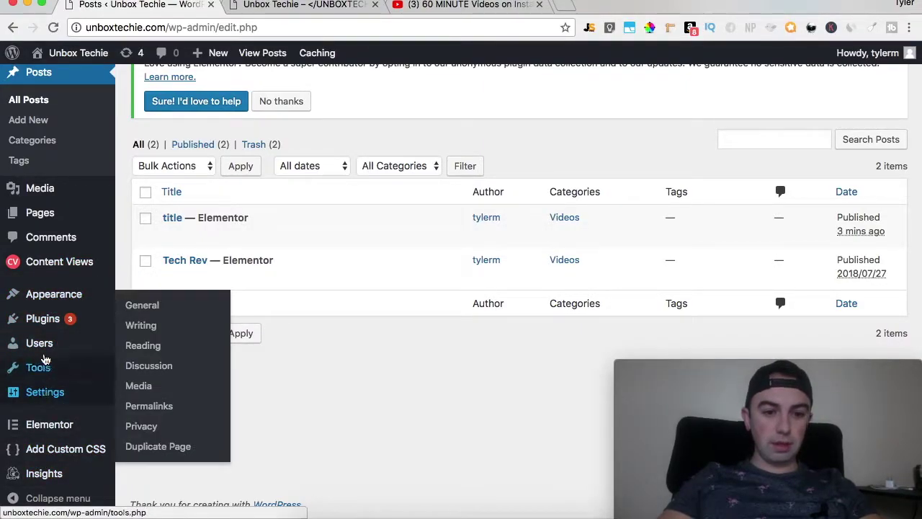
mouse_move(43, 324)
click(141, 329)
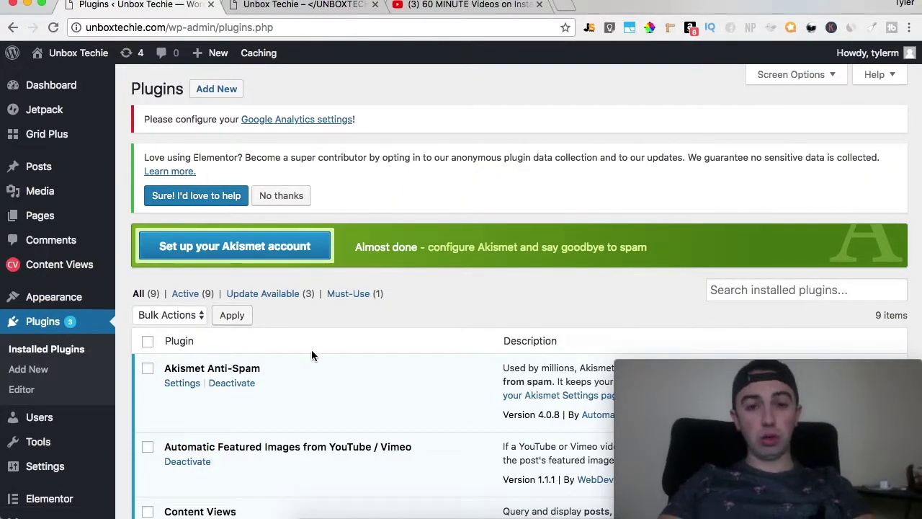
scroll(314, 347, down, 10)
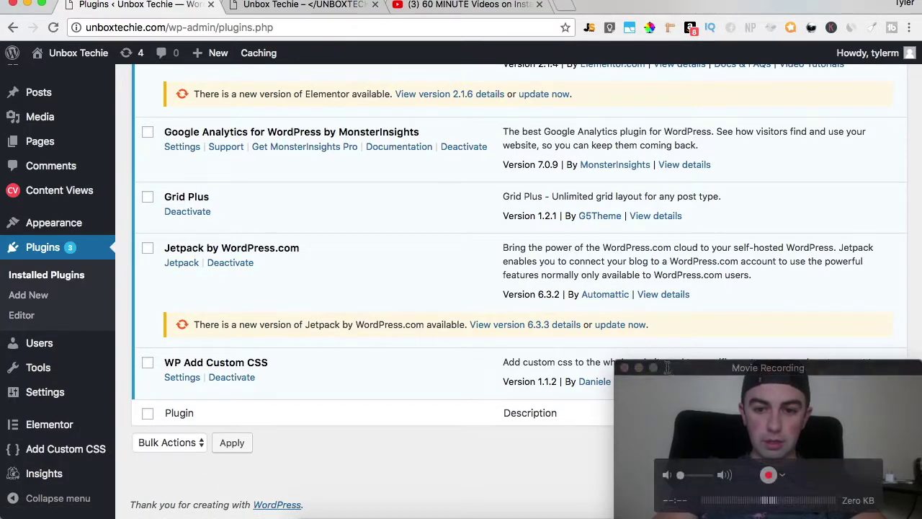
drag(631, 375, 258, 347)
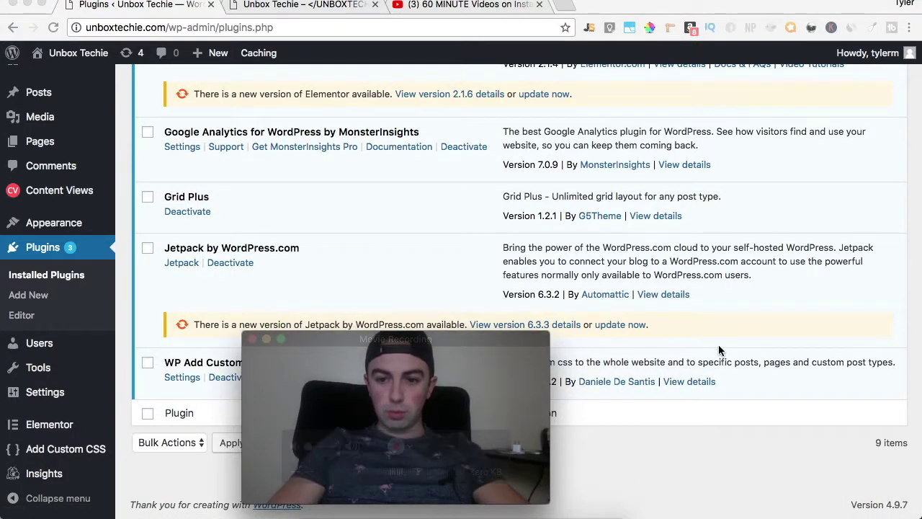
click(693, 381)
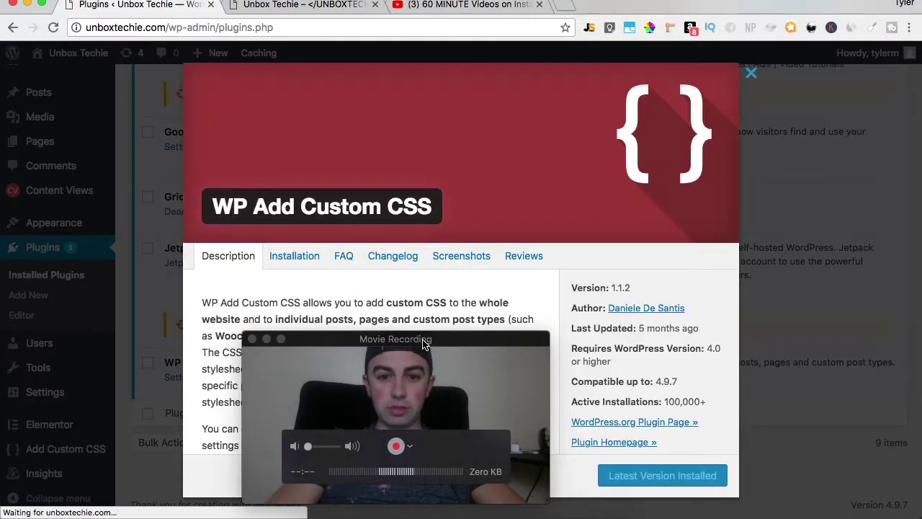
drag(435, 338, 804, 379)
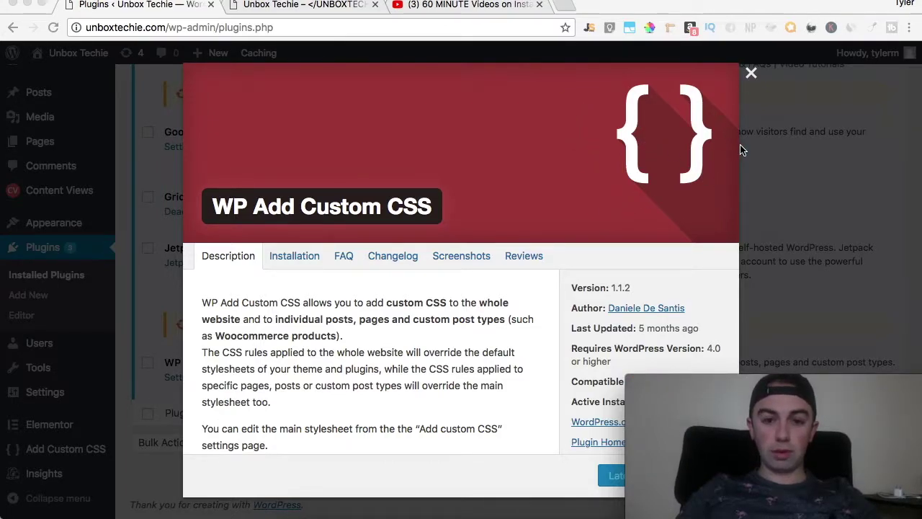
click(751, 74)
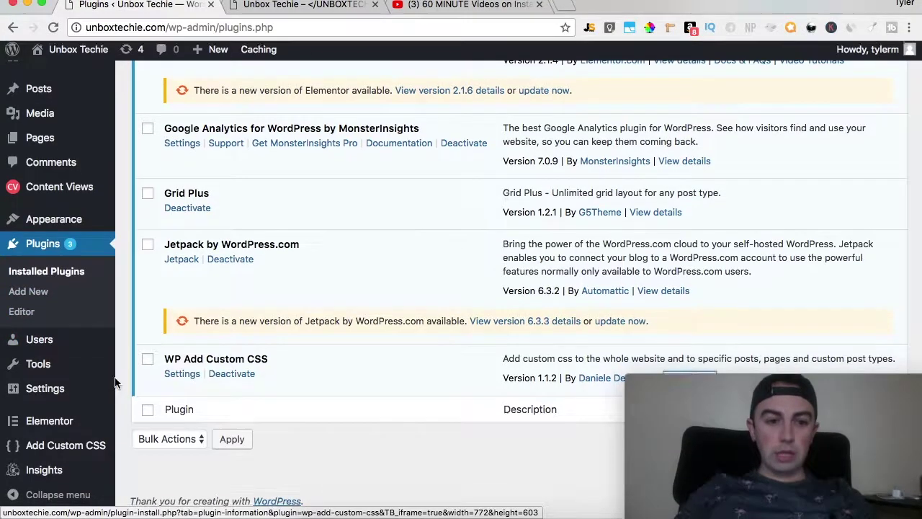
- Open the Add Custom CSS settings and read through the main CSS rules applied to the whole website
click(83, 449)
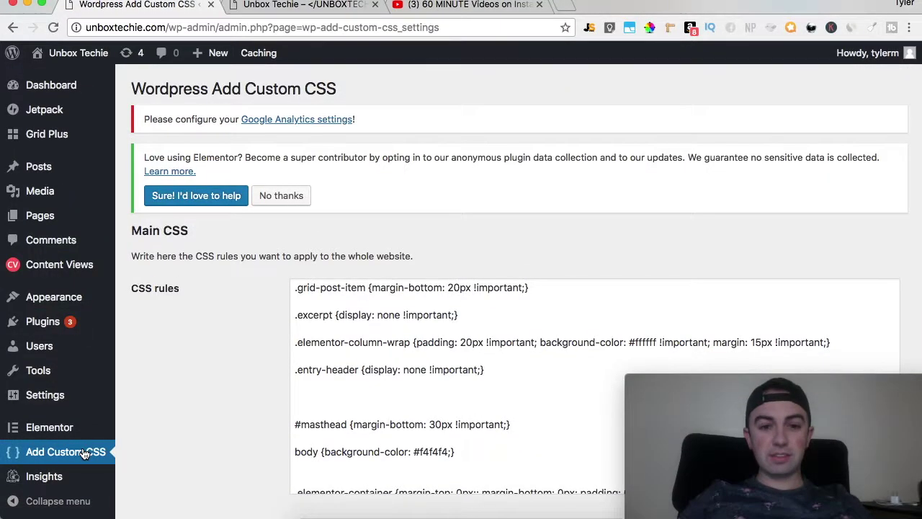
scroll(515, 311, down, 5)
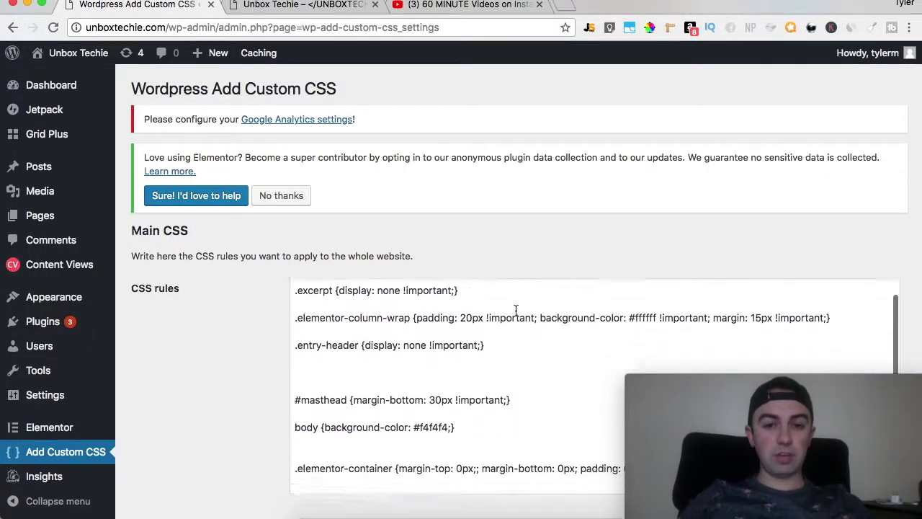
scroll(280, 335, down, 3)
scroll(279, 336, down, 2)
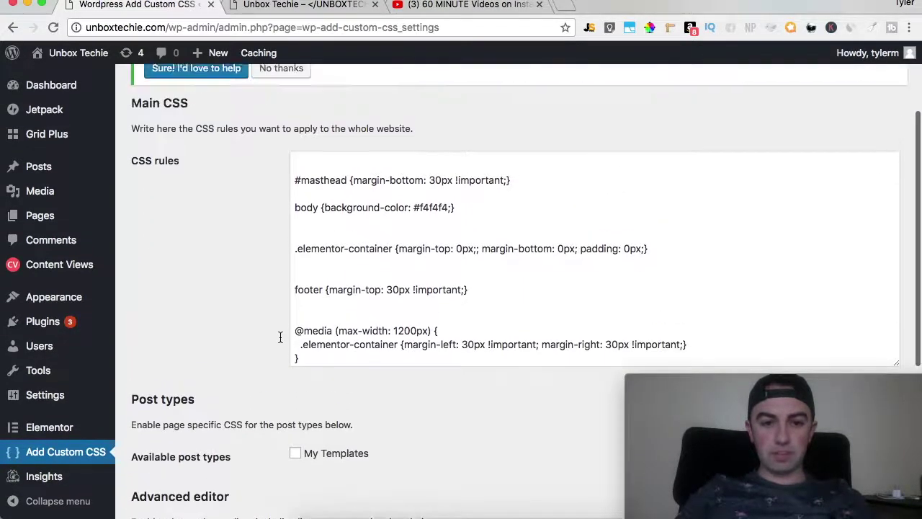
scroll(410, 255, up, 5)
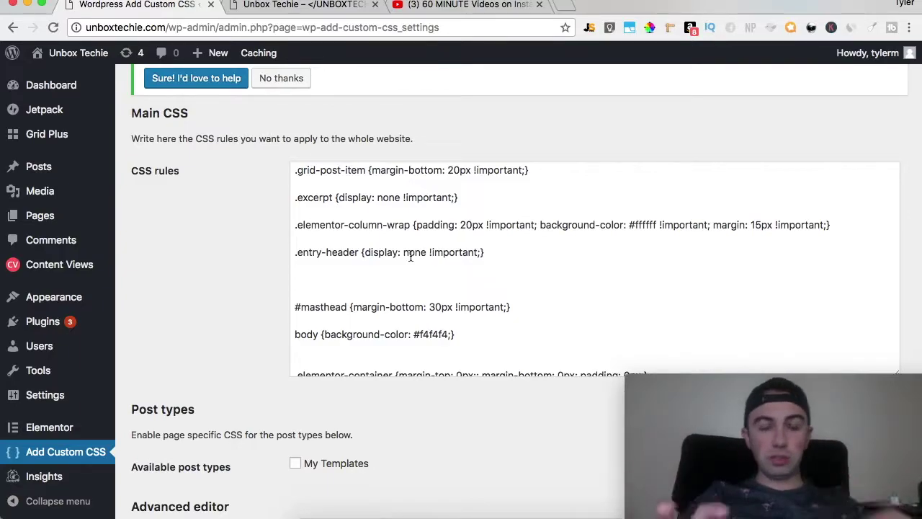
scroll(411, 256, down, 2)
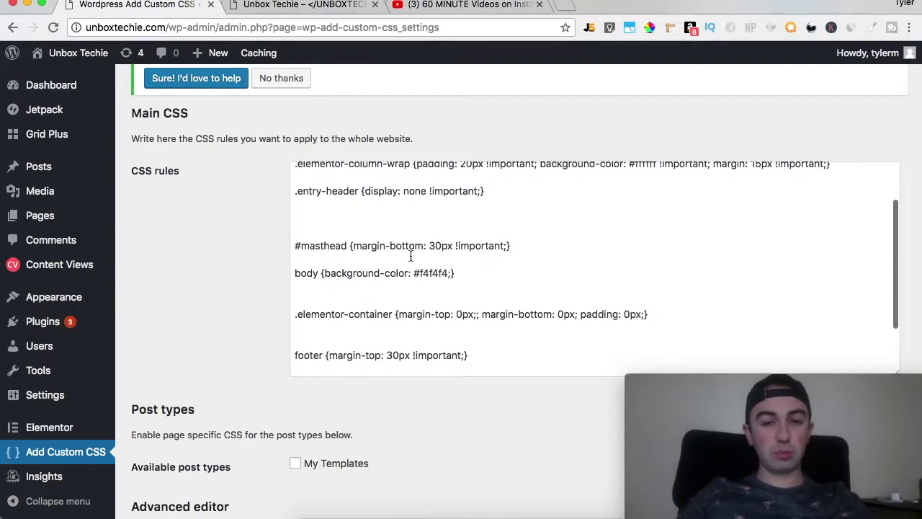
scroll(410, 256, up, 2)
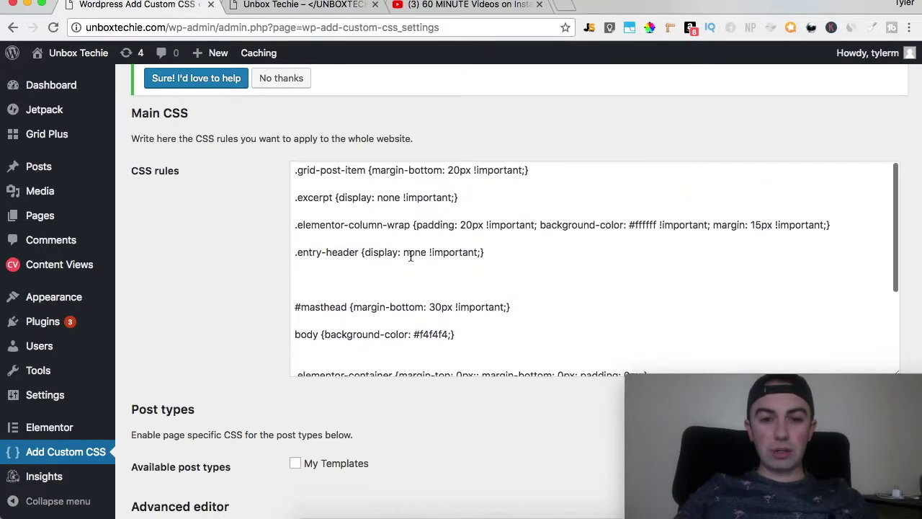
scroll(410, 242, down, 3)
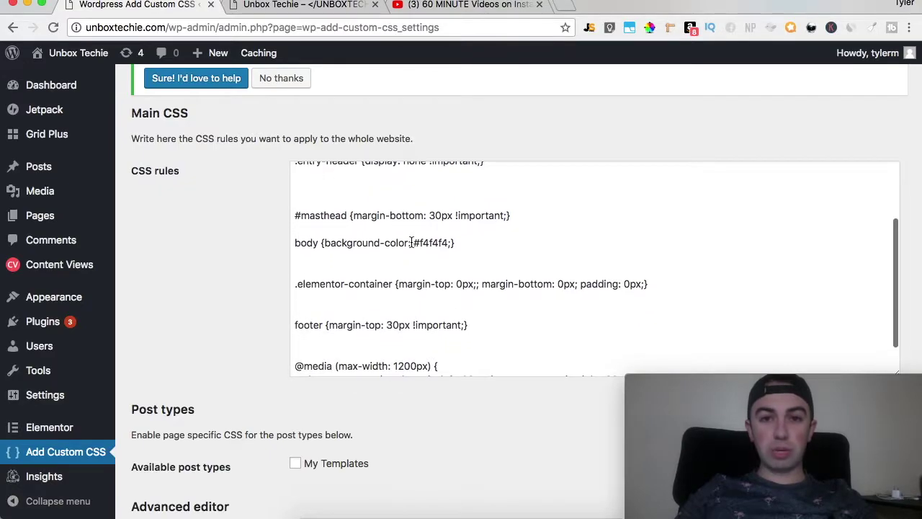
scroll(411, 242, down, 1)
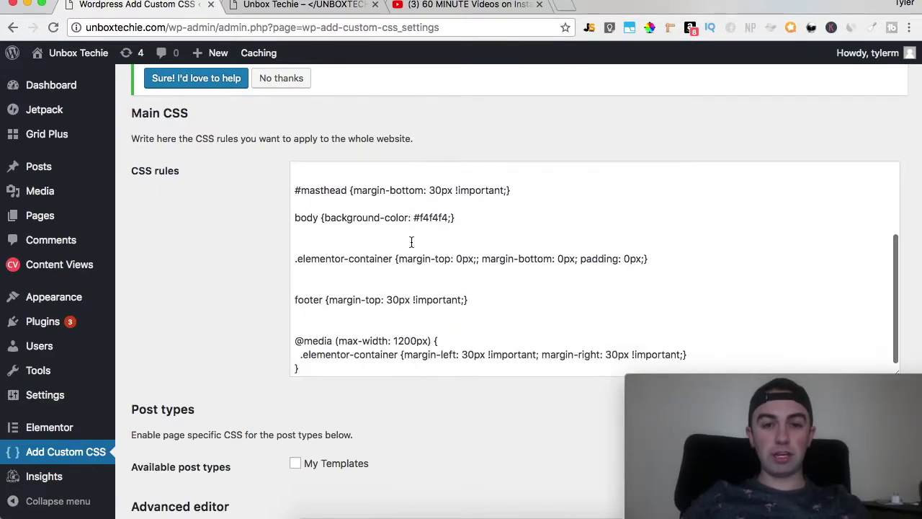
scroll(411, 242, up, 4)
- Open an existing page for editing from the list of all pages and examine its page-specific Custom CSS box
mouse_move(37, 167)
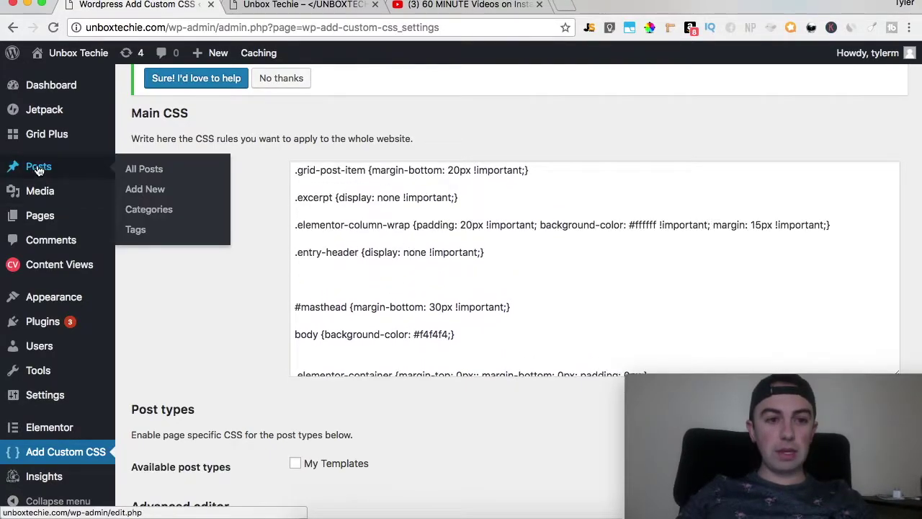
click(171, 177)
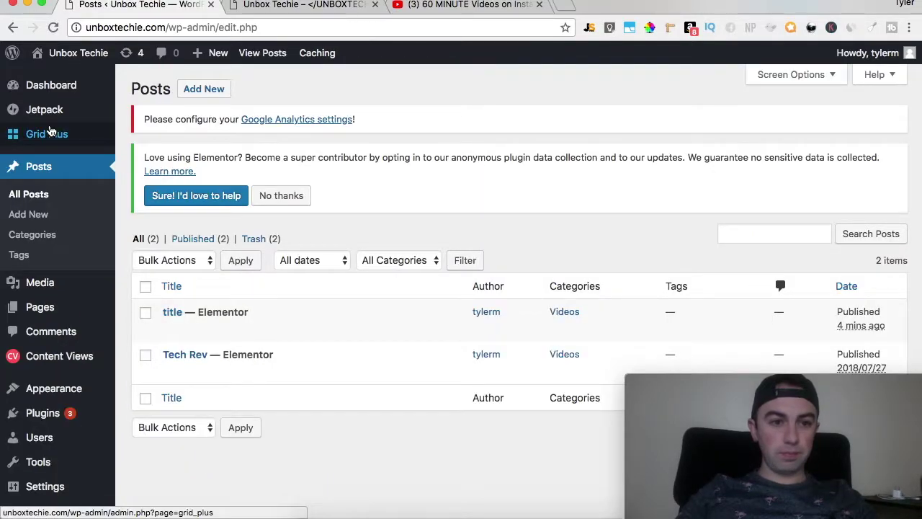
mouse_move(55, 302)
click(144, 311)
click(172, 326)
scroll(457, 318, down, 10)
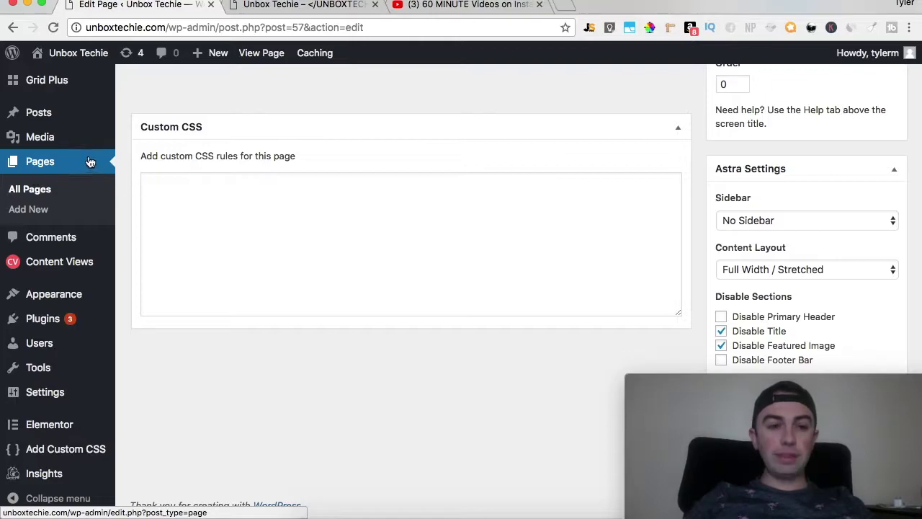
scroll(85, 190, up, 5)
scroll(87, 192, up, 1)
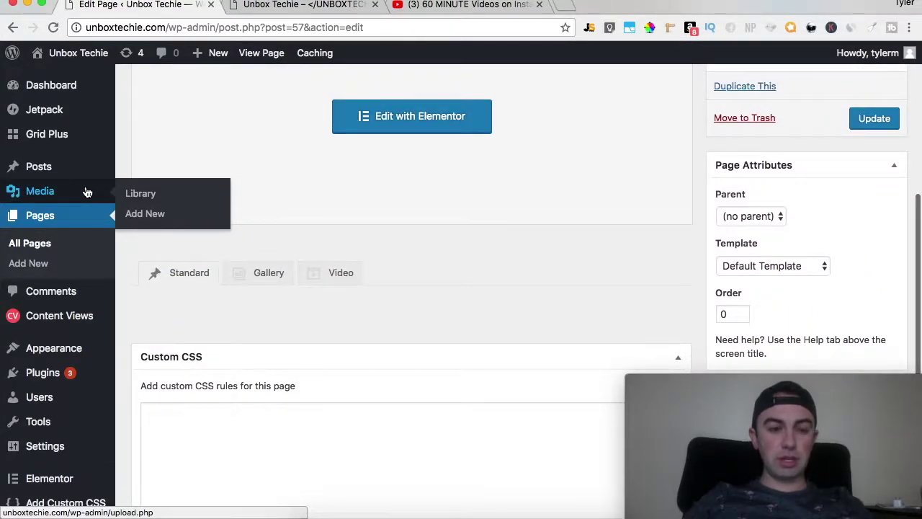
- Open the "title" post for editing from the list of posts and examine its post-specific Custom CSS box and other settings
click(134, 171)
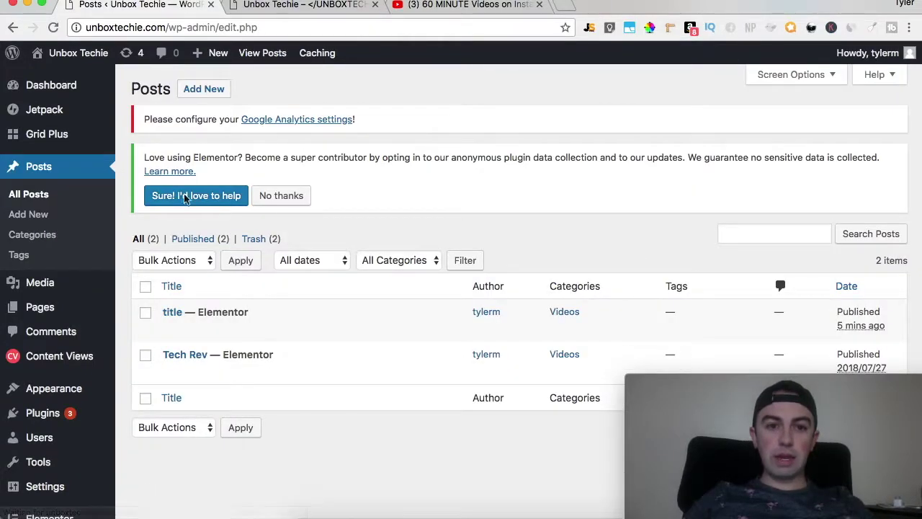
click(168, 326)
scroll(418, 268, down, 15)
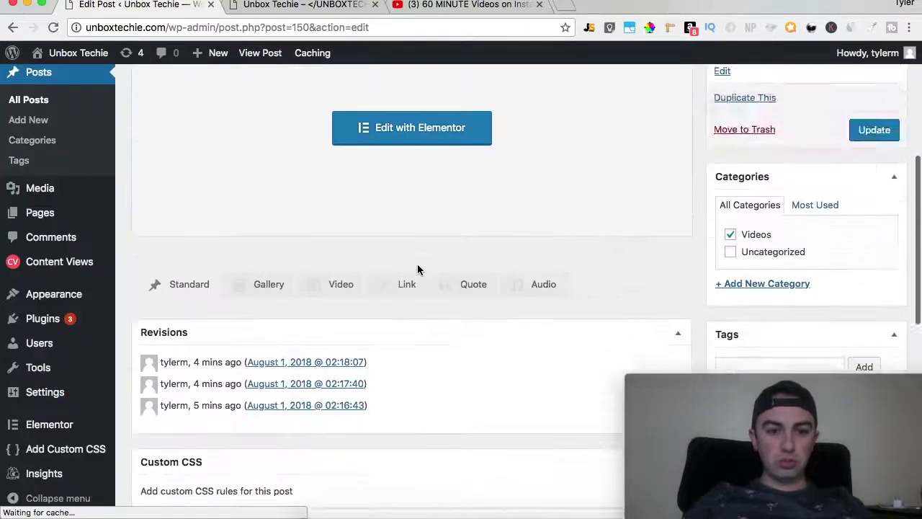
scroll(416, 265, down, 1)
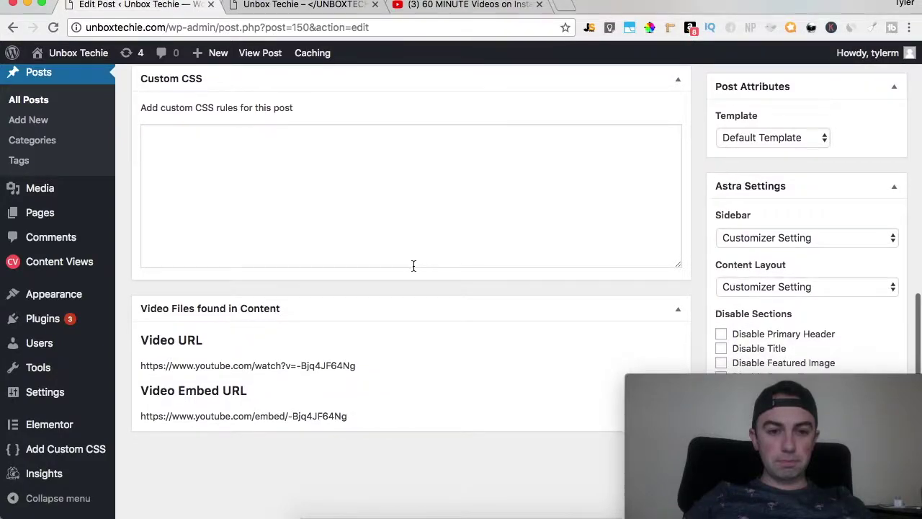
scroll(365, 184, up, 2)
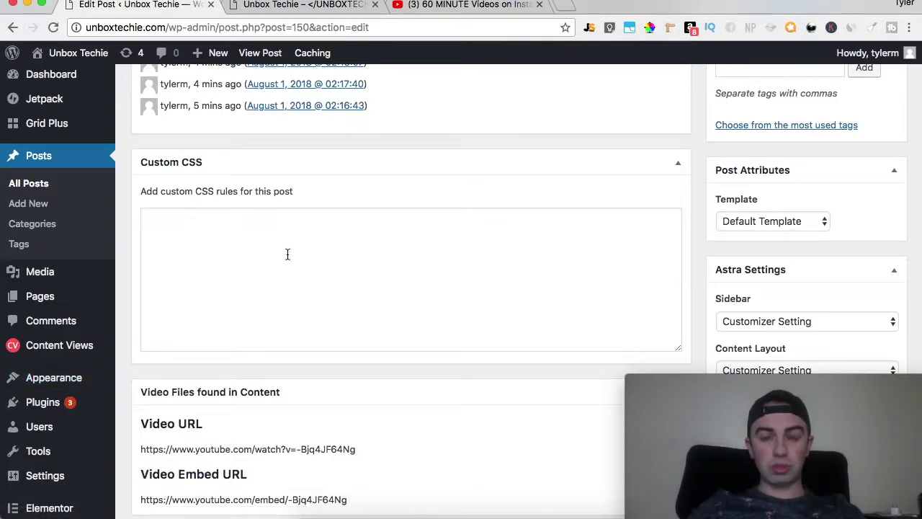
scroll(287, 254, up, 3)
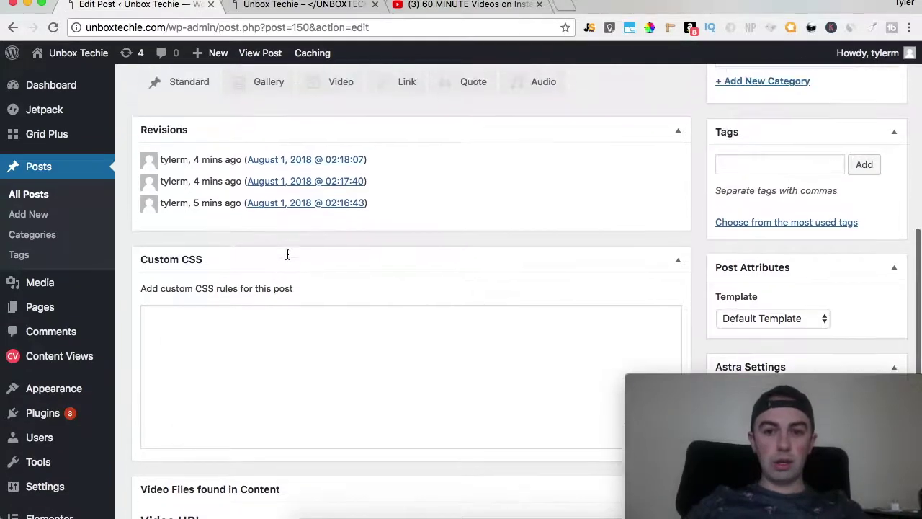
scroll(289, 259, up, 3)
scroll(288, 259, down, 5)
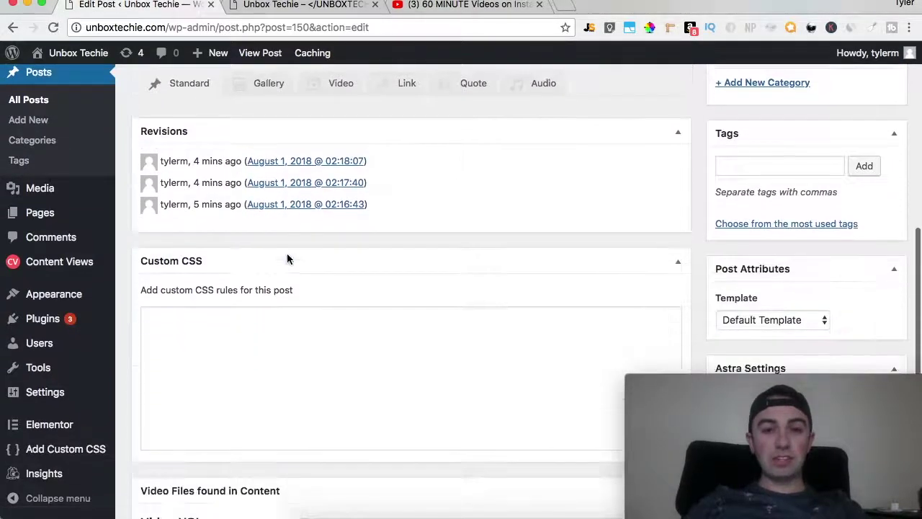
scroll(504, 295, down, 5)
scroll(523, 301, up, 5)
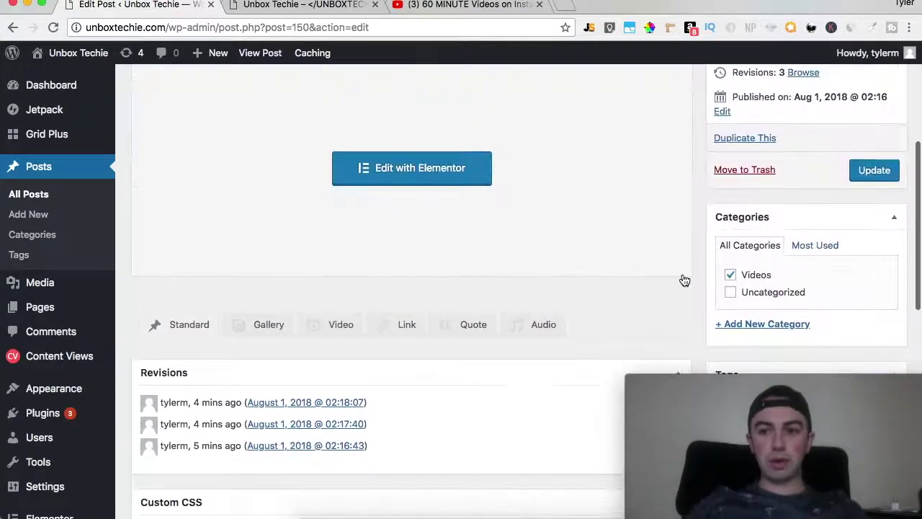